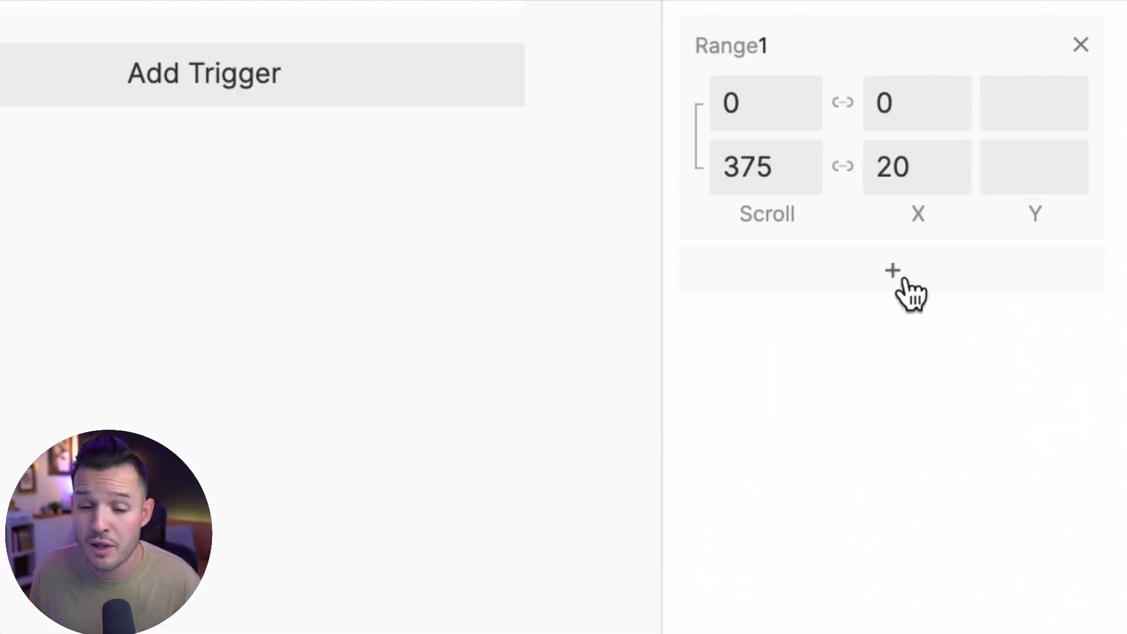
# - Select the Status Bar layer by clicking the 9:41 bar on the Onboarding artboard
pyautogui.click(905, 281)
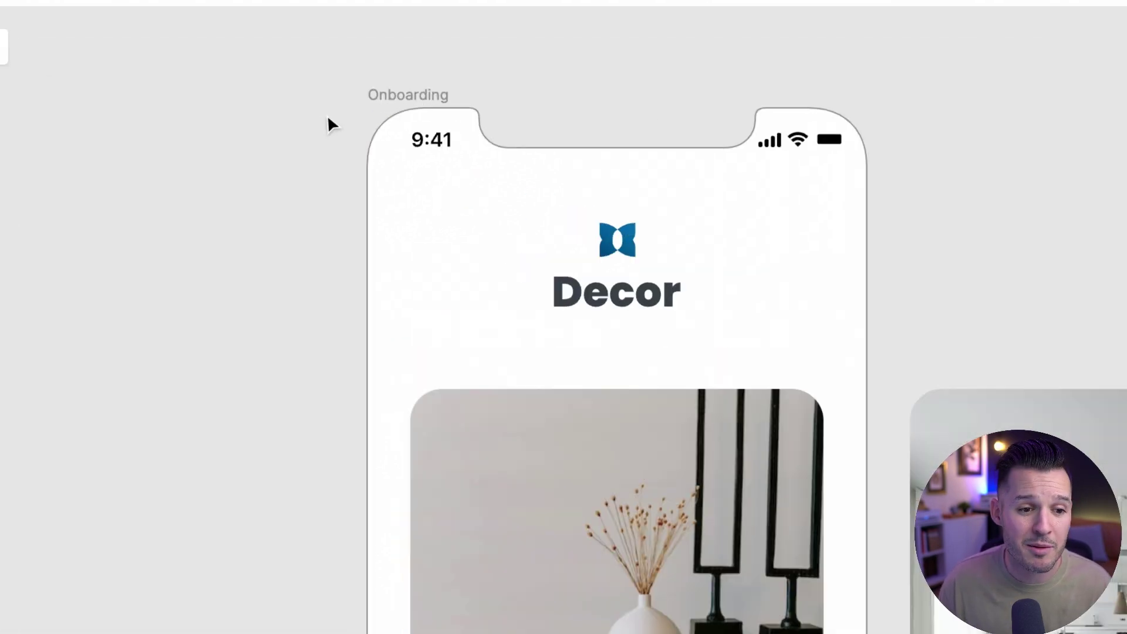
pyautogui.click(381, 129)
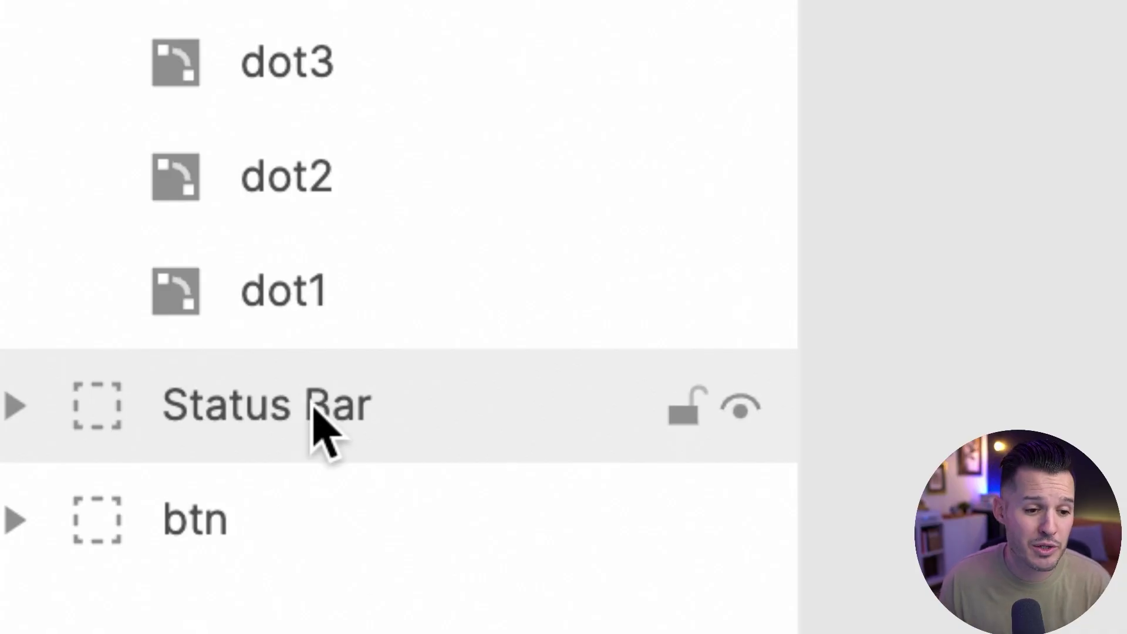
# - Replace the static status bar with the System Status Bar (#000000 contents), then open the Camera scene
pyautogui.press('Delete')
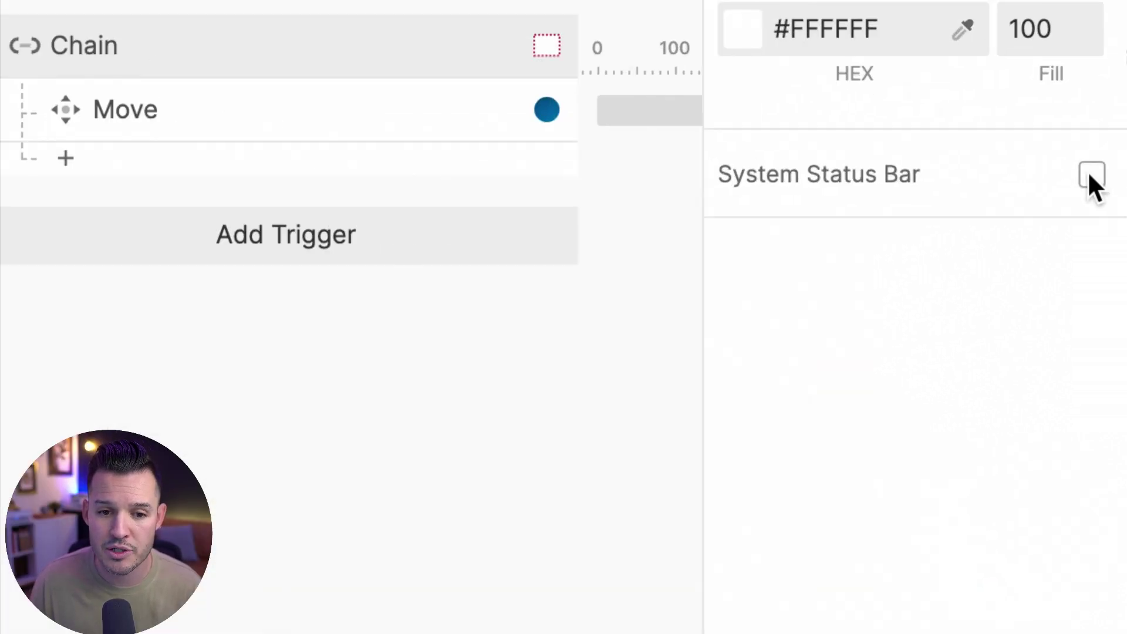
pyautogui.click(1092, 174)
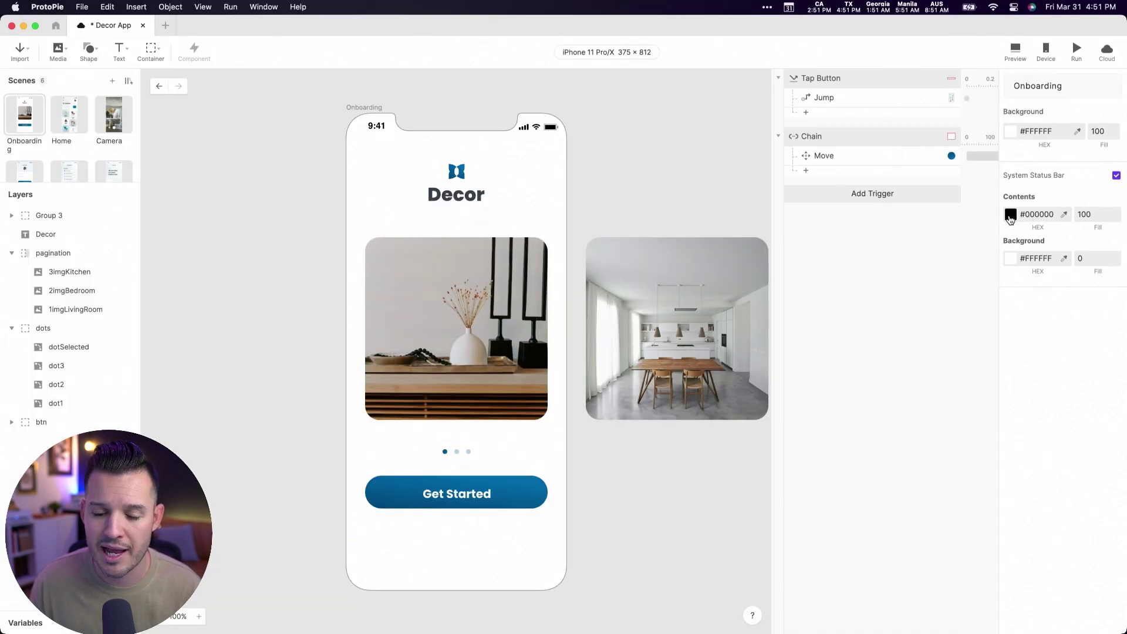
pyautogui.click(1010, 216)
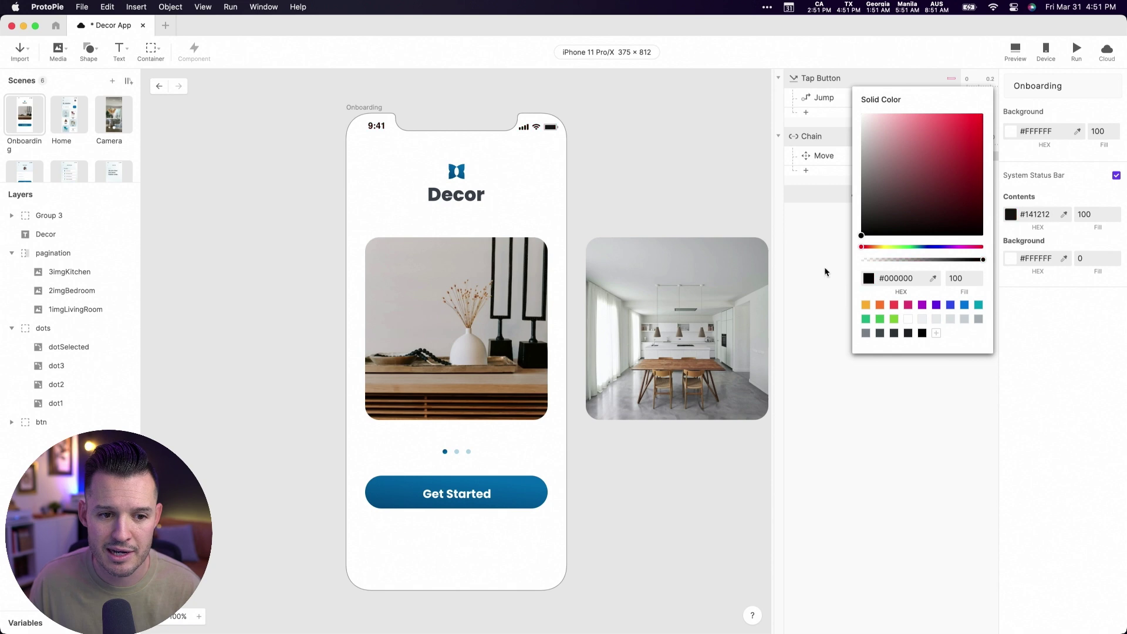
pyautogui.click(640, 165)
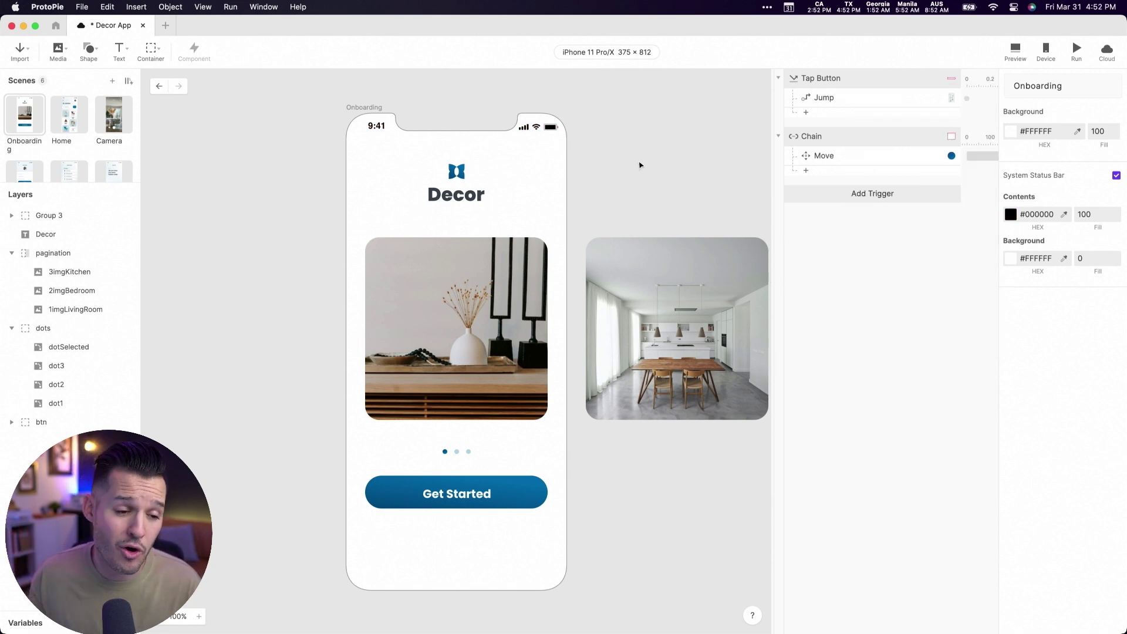
pyautogui.click(114, 124)
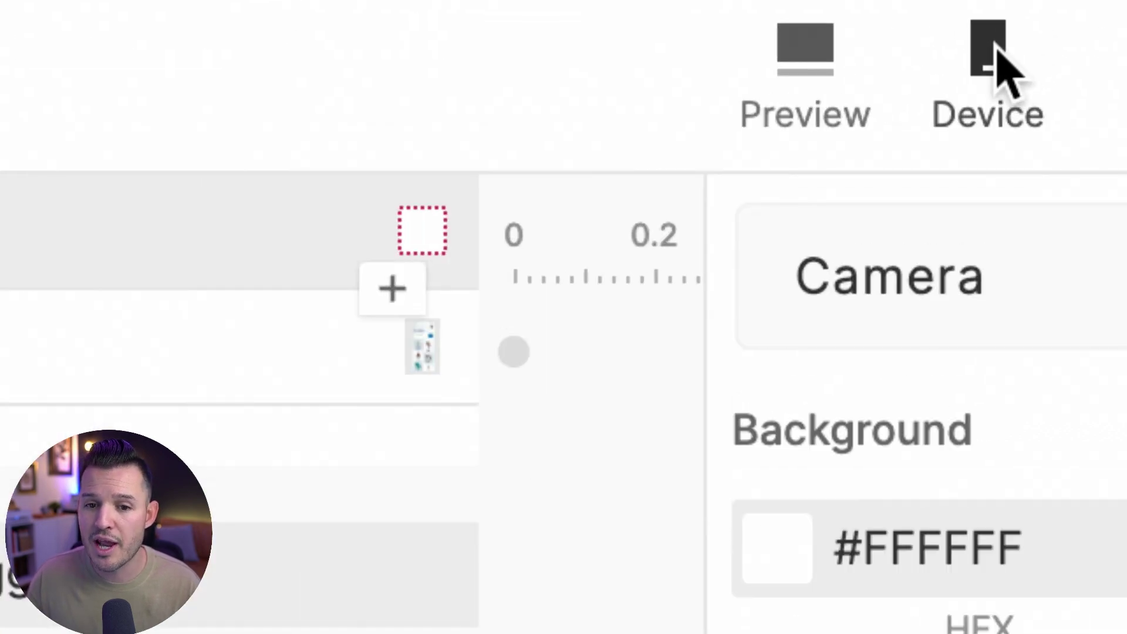
pyautogui.click(1054, 52)
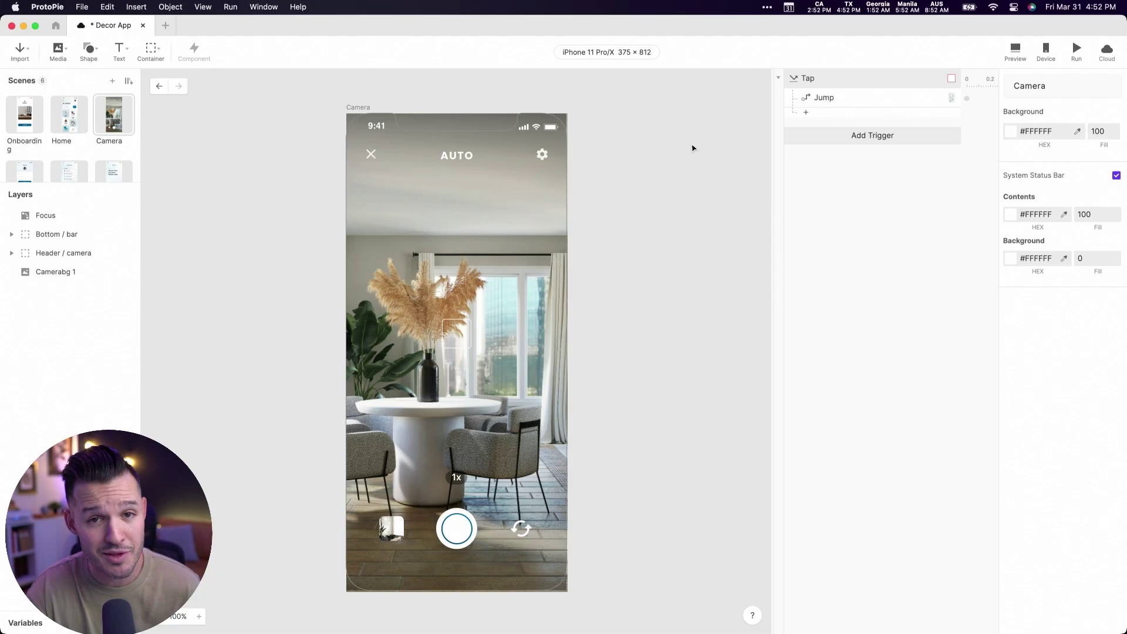
pyautogui.scroll(-2, 689, 146)
pyautogui.hscroll(3, 689, 146)
pyautogui.scroll(4, 624, 193)
pyautogui.hscroll(-4, 624, 194)
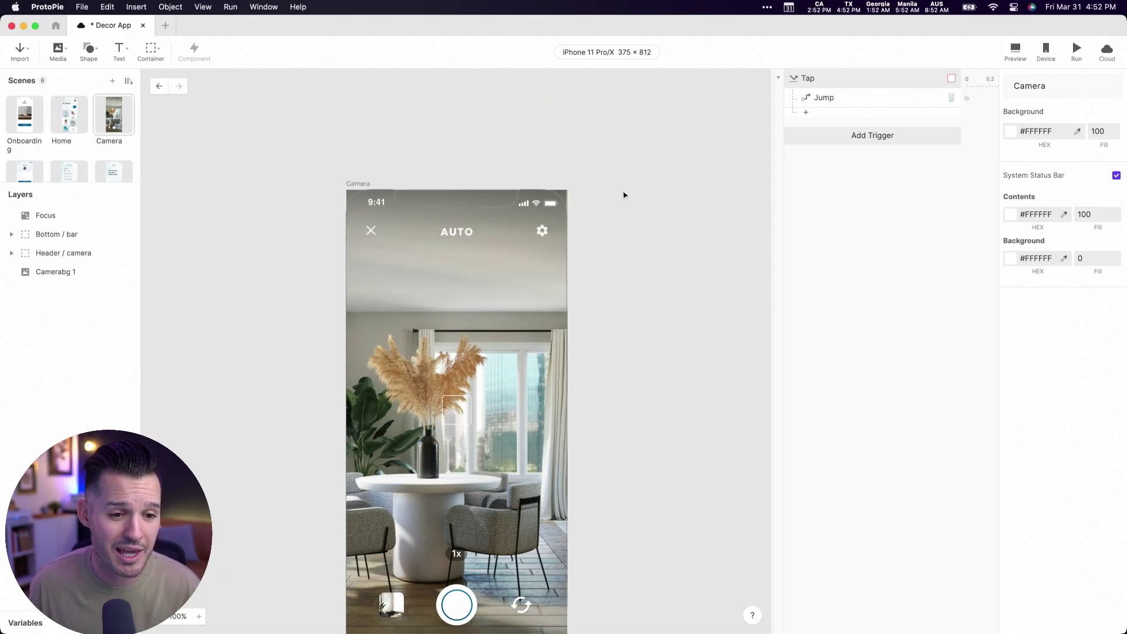
pyautogui.scroll(-3, 624, 195)
pyautogui.scroll(1, 624, 195)
pyautogui.hscroll(-2, 624, 195)
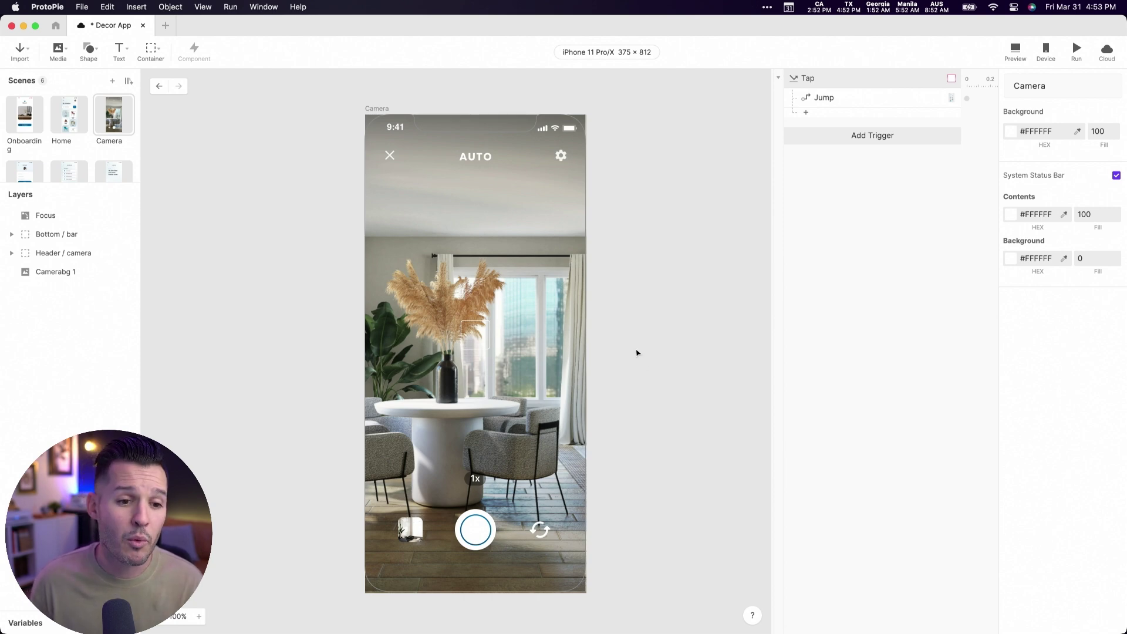
# - Delete the static Camerabg 1 room photo from the Camera scene
pyautogui.click(485, 188)
pyautogui.click(527, 332)
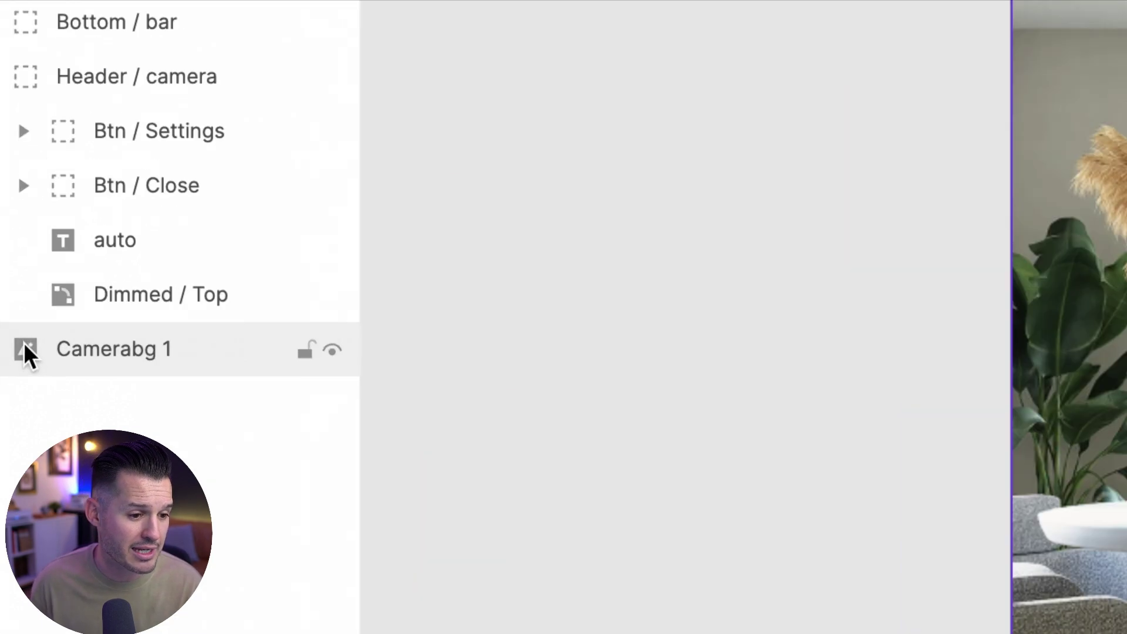
pyautogui.press('Delete')
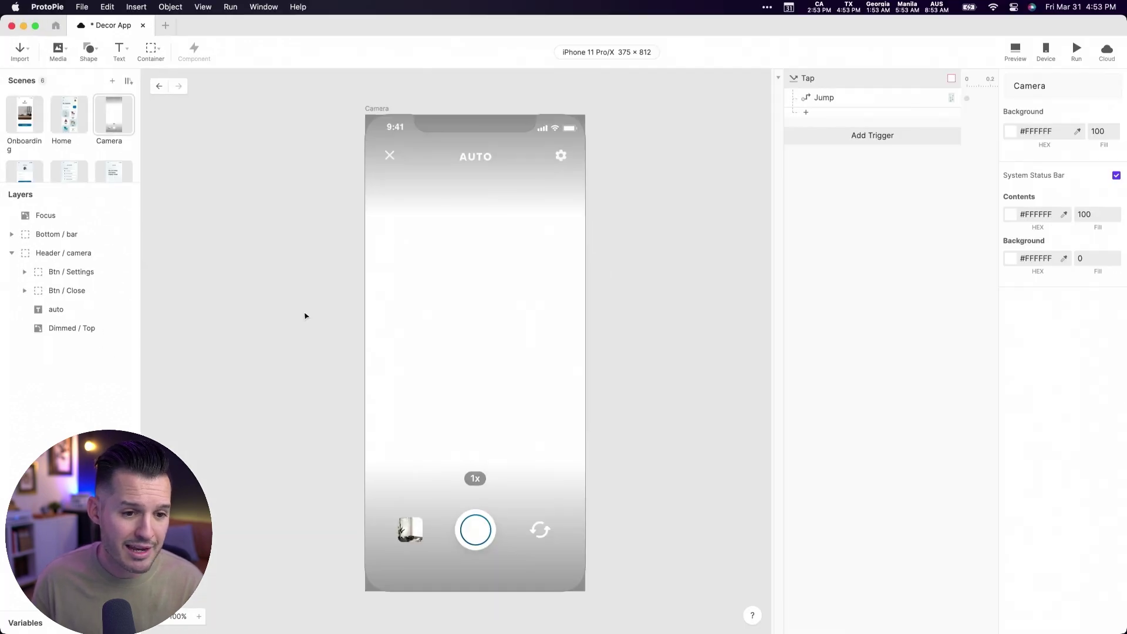
# - Draw a live camera layer across the phone screen and name it Camera
pyautogui.click(472, 338)
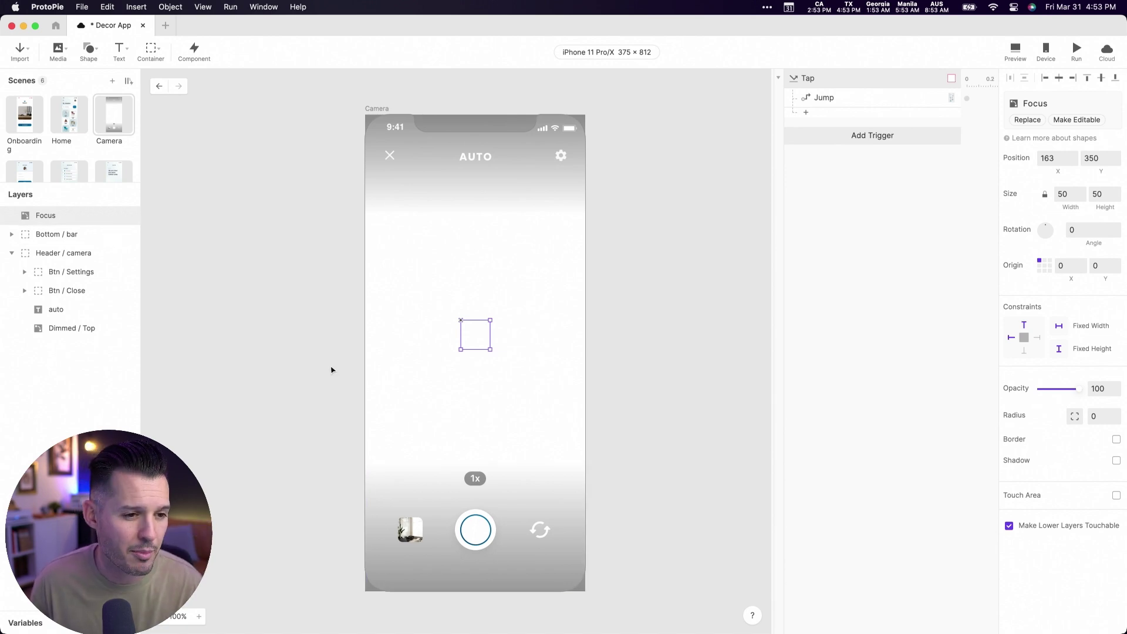
pyautogui.click(187, 214)
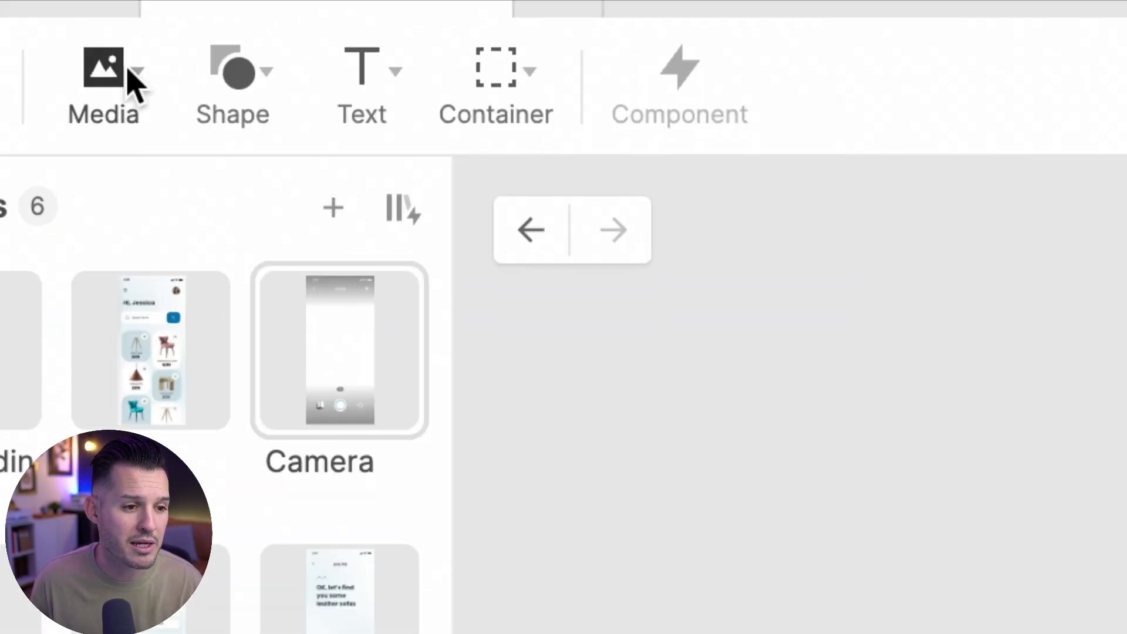
pyautogui.click(65, 49)
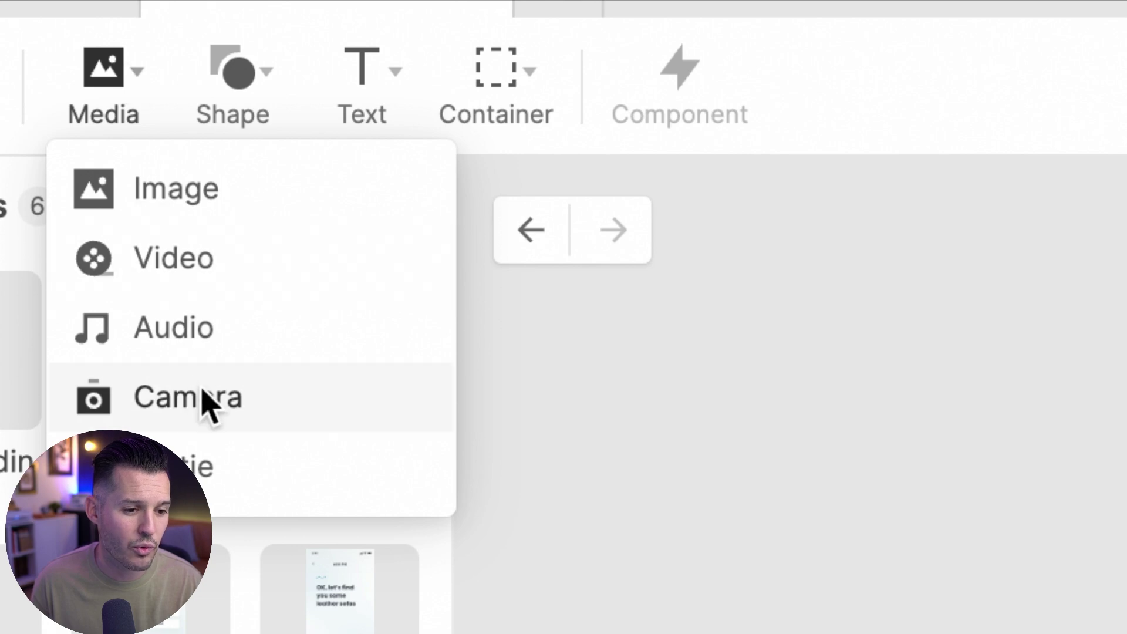
pyautogui.click(203, 399)
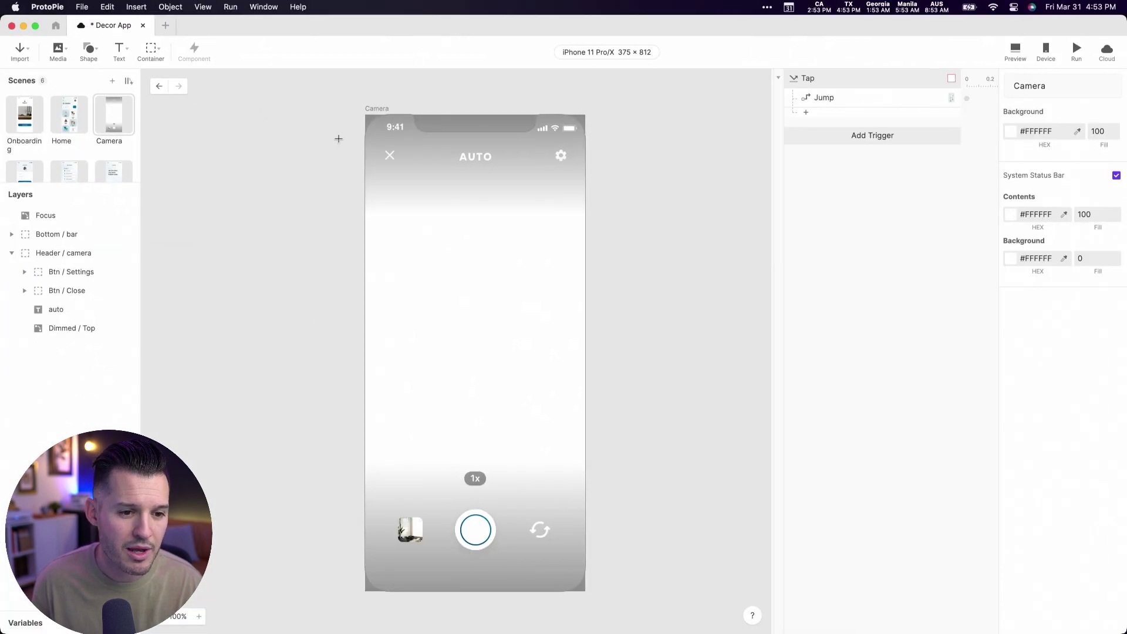
pyautogui.moveTo(365, 115)
pyautogui.mouseDown()
pyautogui.moveTo(579, 591)
pyautogui.moveTo(603, 591)
pyautogui.moveTo(476, 492)
pyautogui.moveTo(582, 599)
pyautogui.moveTo(586, 590)
pyautogui.mouseUp()
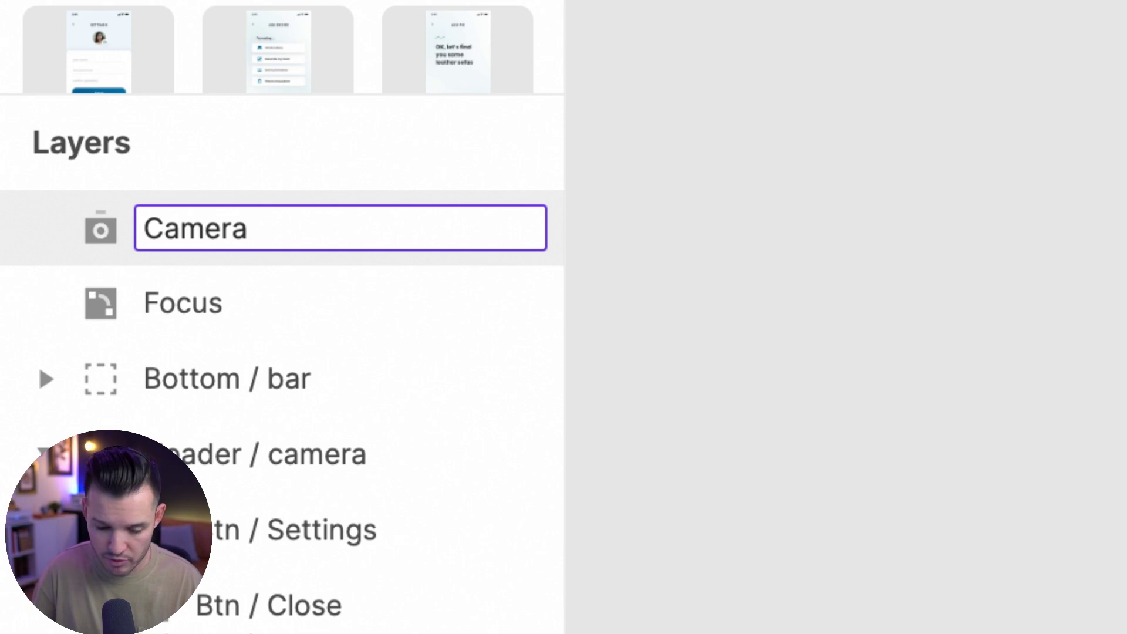
pyautogui.press('Return')
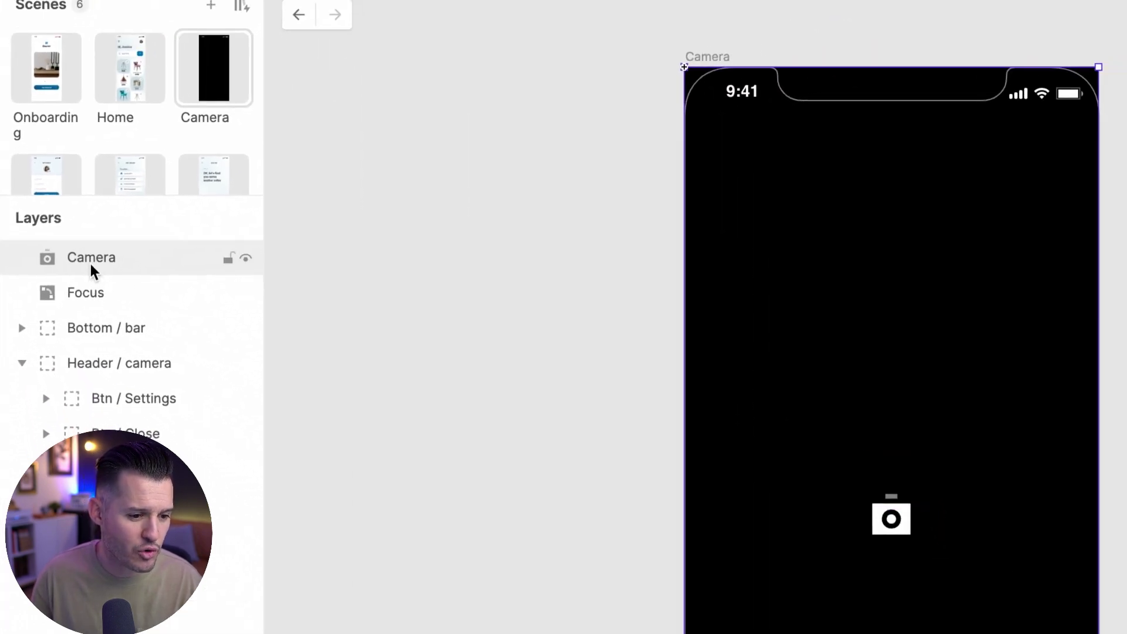
# - Move Camera below Focus, Bottom / bar and Header / camera, enable Auto Start, and reload on the device
pyautogui.moveTo(91, 257); pyautogui.dragTo(91, 521)
pyautogui.click(20, 331)
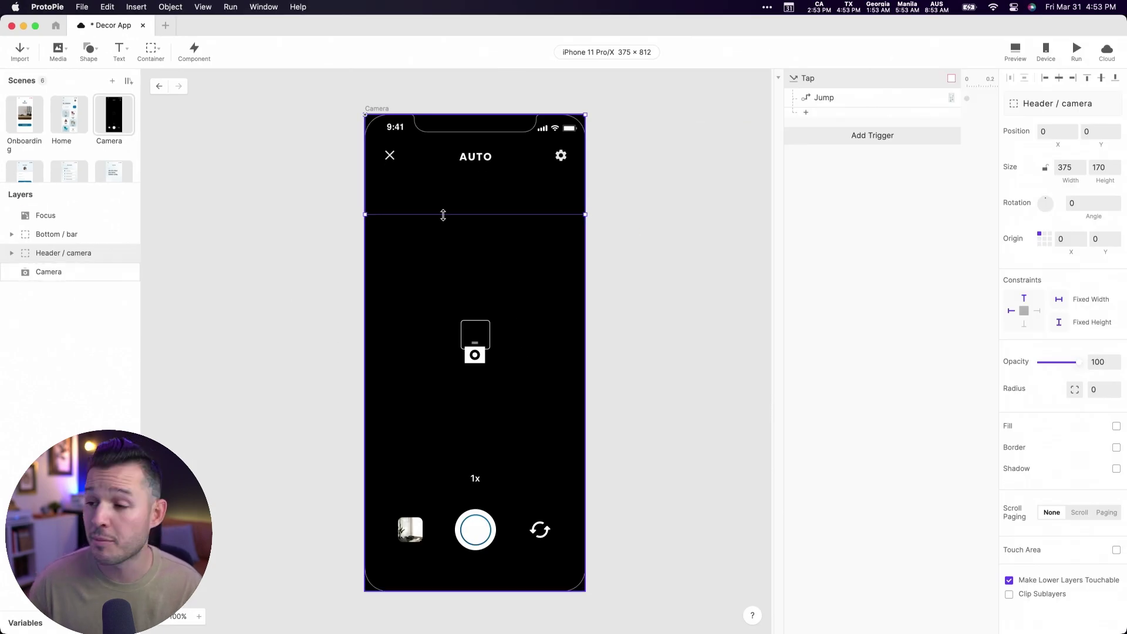
pyautogui.click(48, 278)
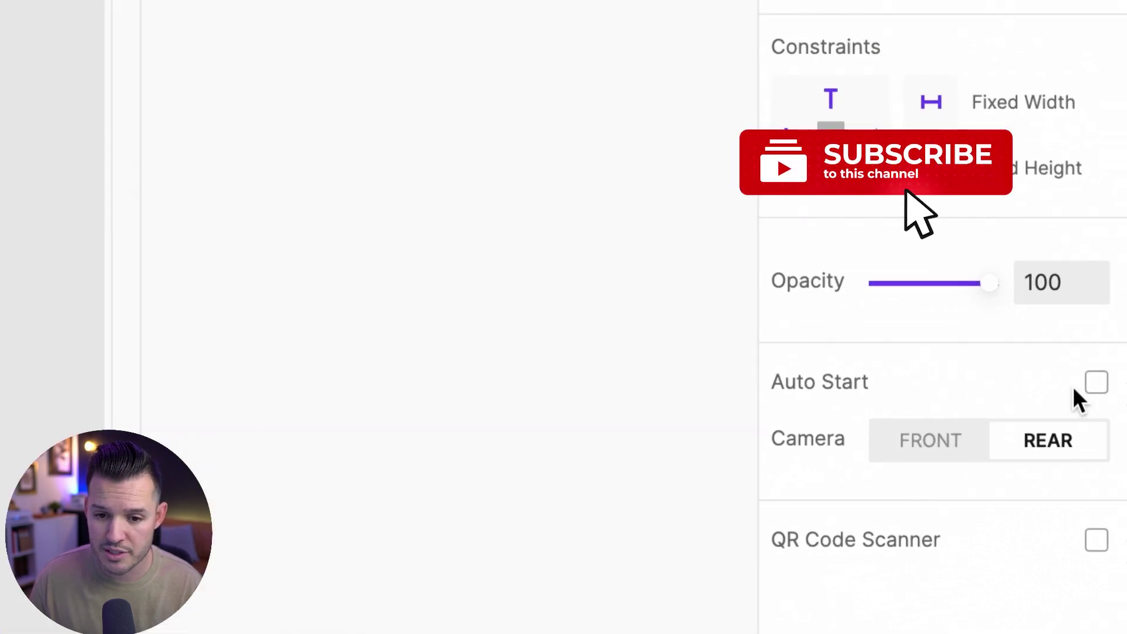
pyautogui.click(1093, 383)
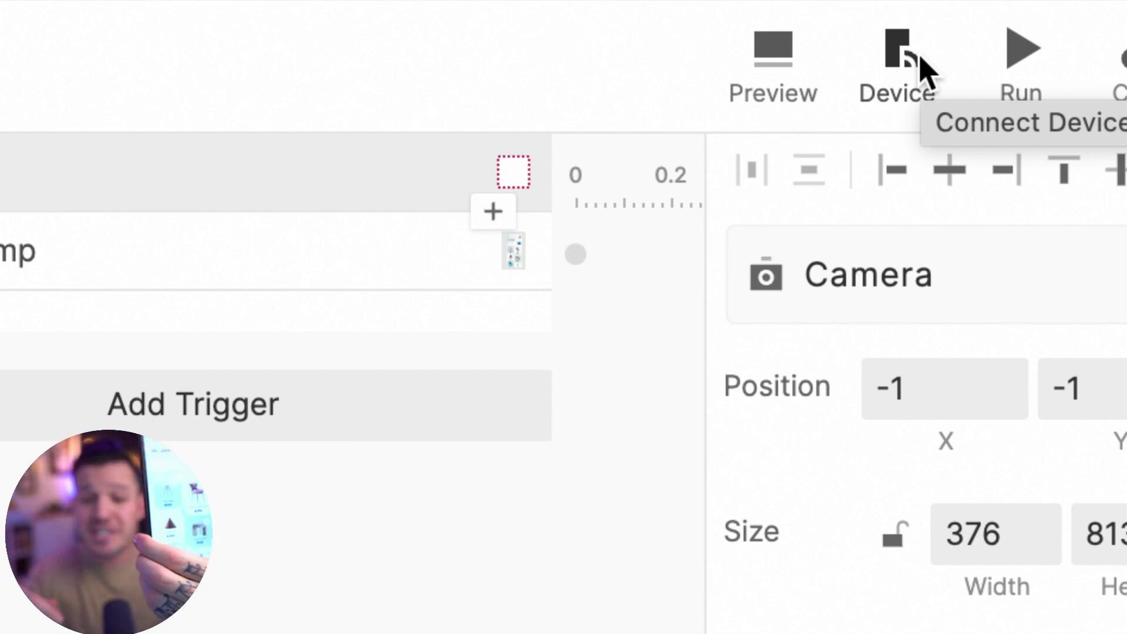
pyautogui.click(1018, 58)
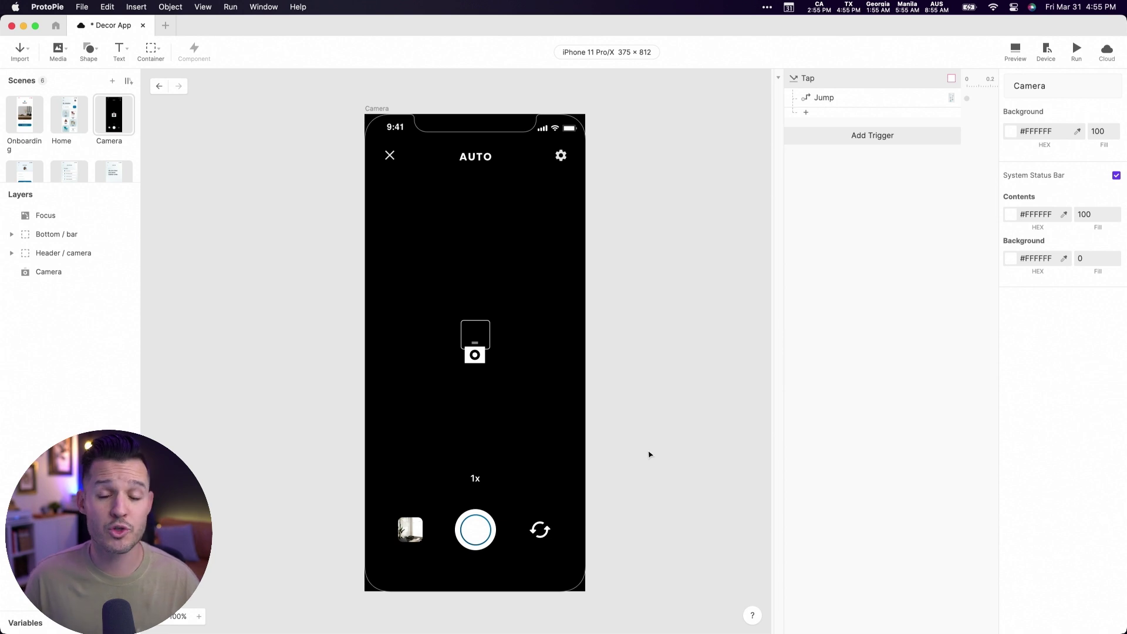
# - Give Btn / Switch a Tap trigger with a Camera response: layer Camera, Action Start, Camera Switch
pyautogui.doubleClick(542, 531)
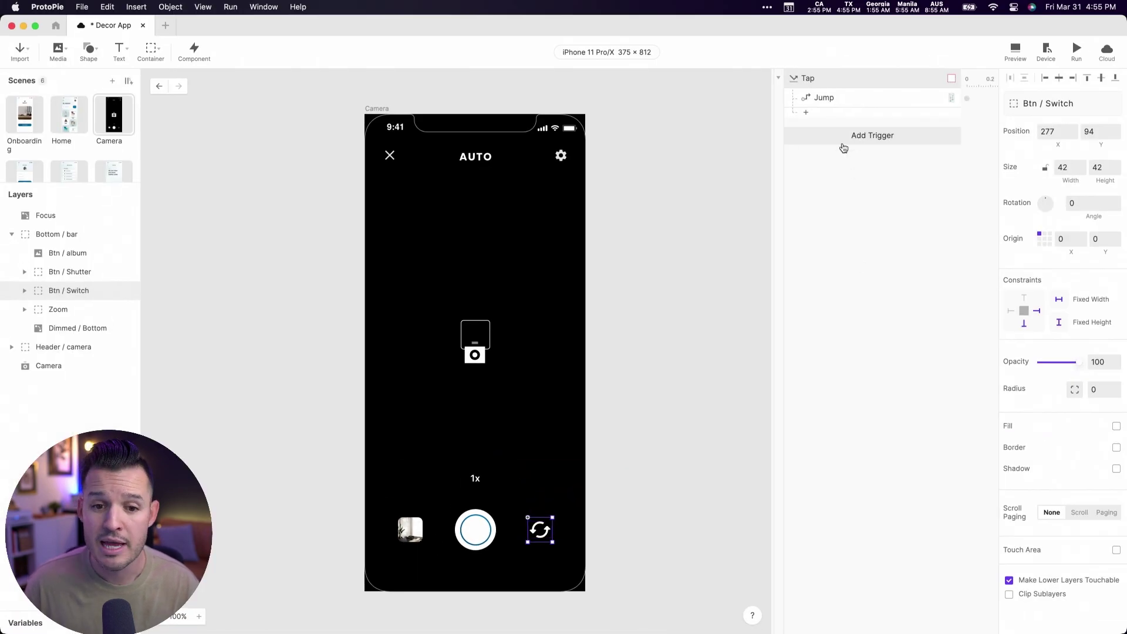
pyautogui.click(852, 140)
pyautogui.click(825, 168)
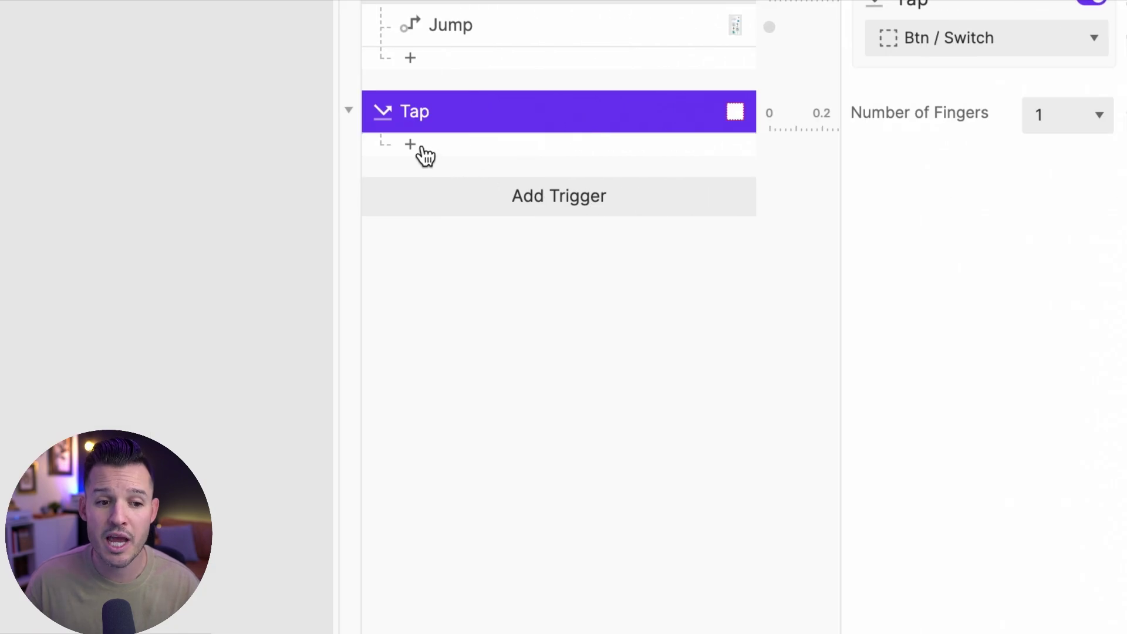
pyautogui.click(410, 145)
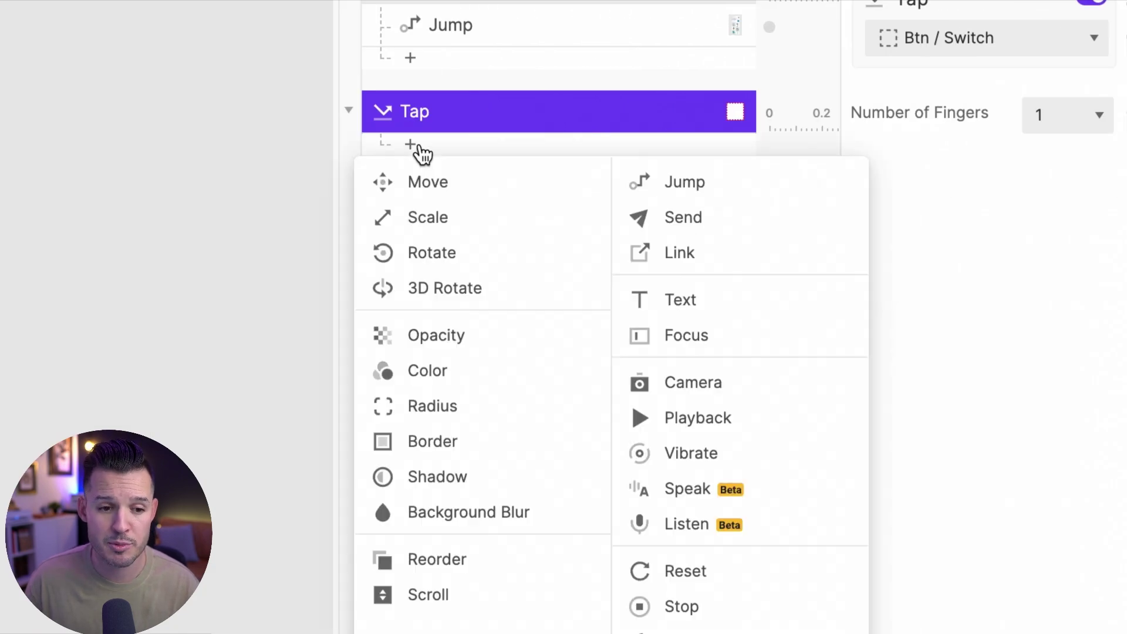
pyautogui.click(685, 388)
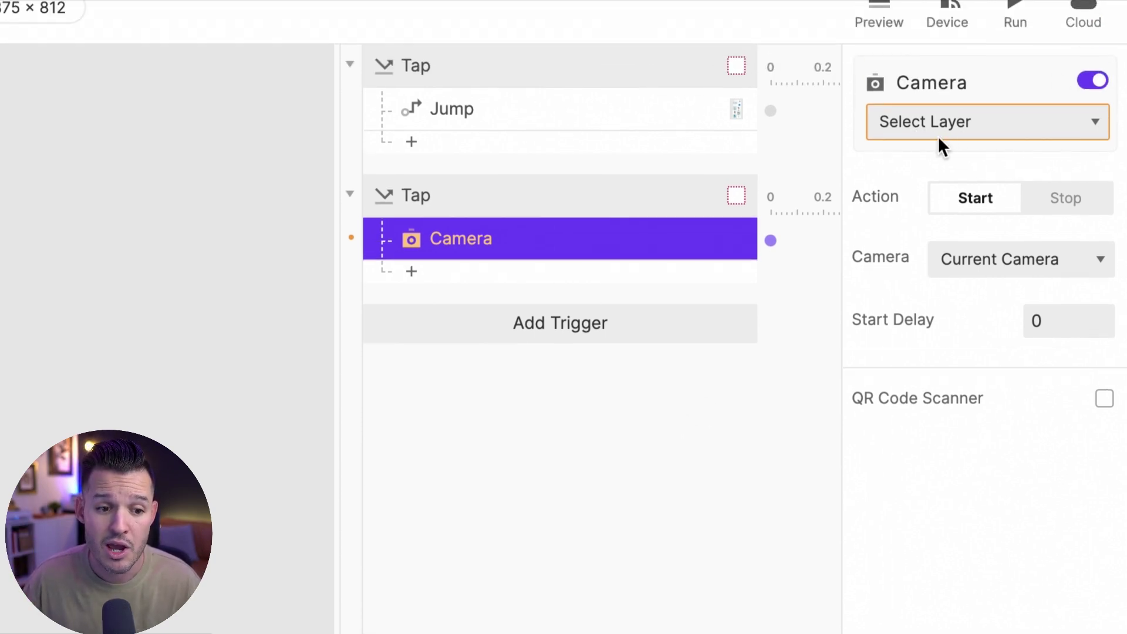
pyautogui.click(977, 124)
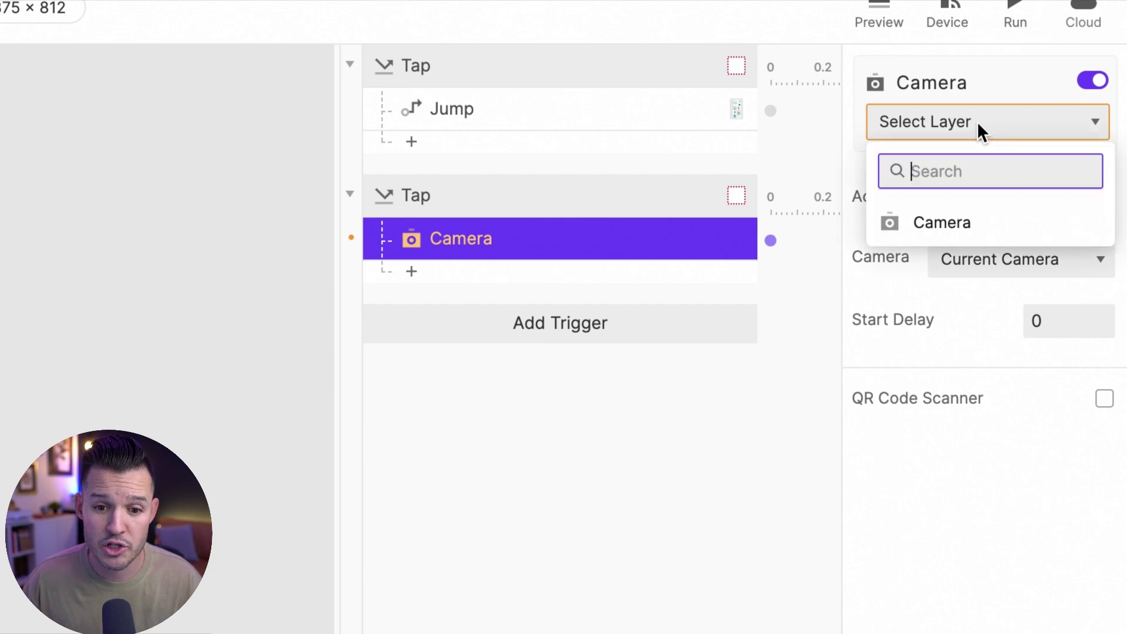
pyautogui.click(970, 226)
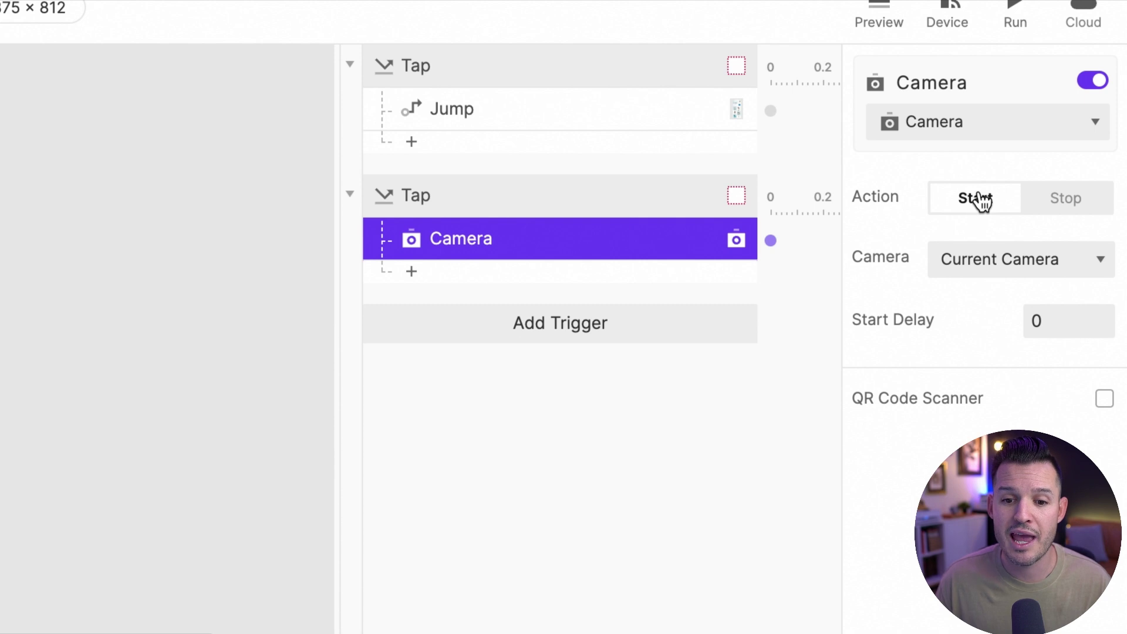
pyautogui.click(998, 259)
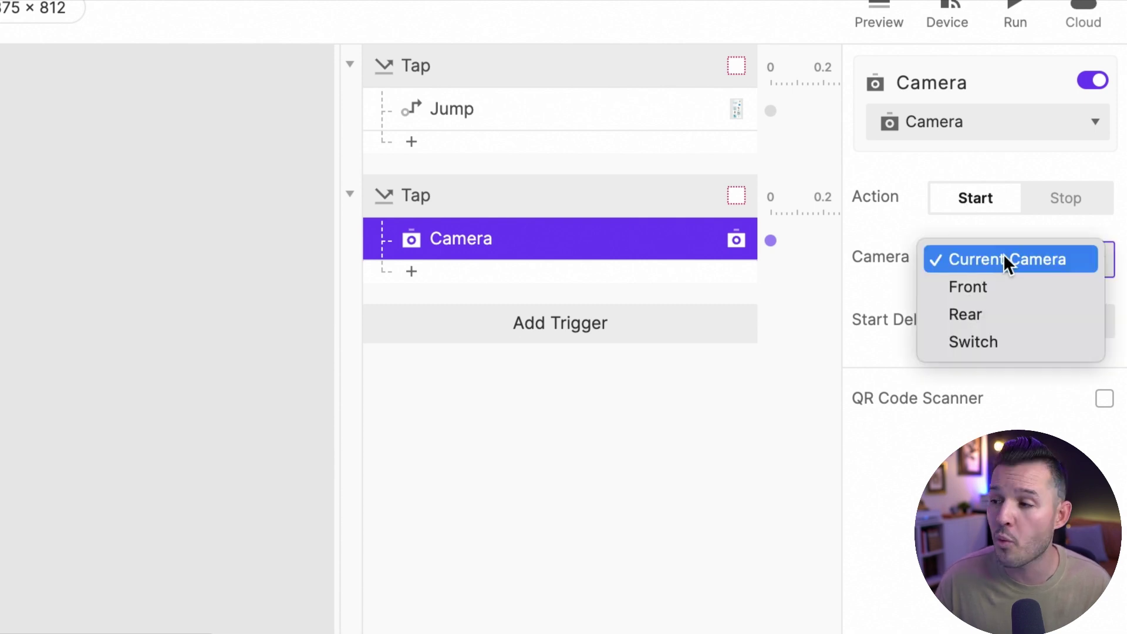
pyautogui.click(992, 331)
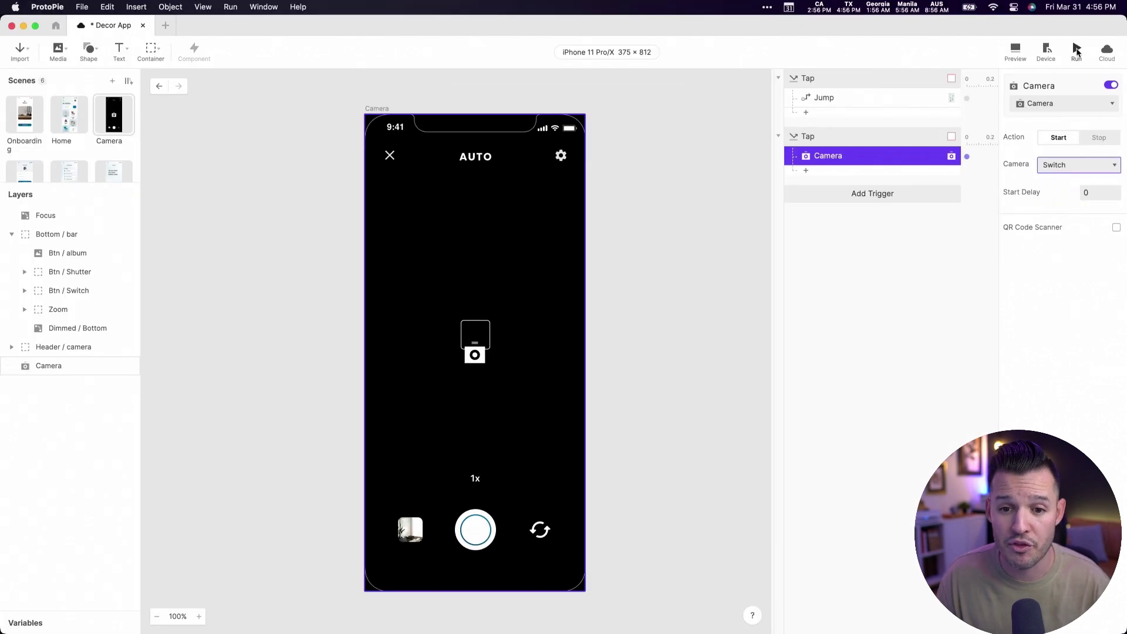
# - In the preview, go from the Home hamburger menu to SETTINGS, then select the Settings scene
pyautogui.click(1078, 52)
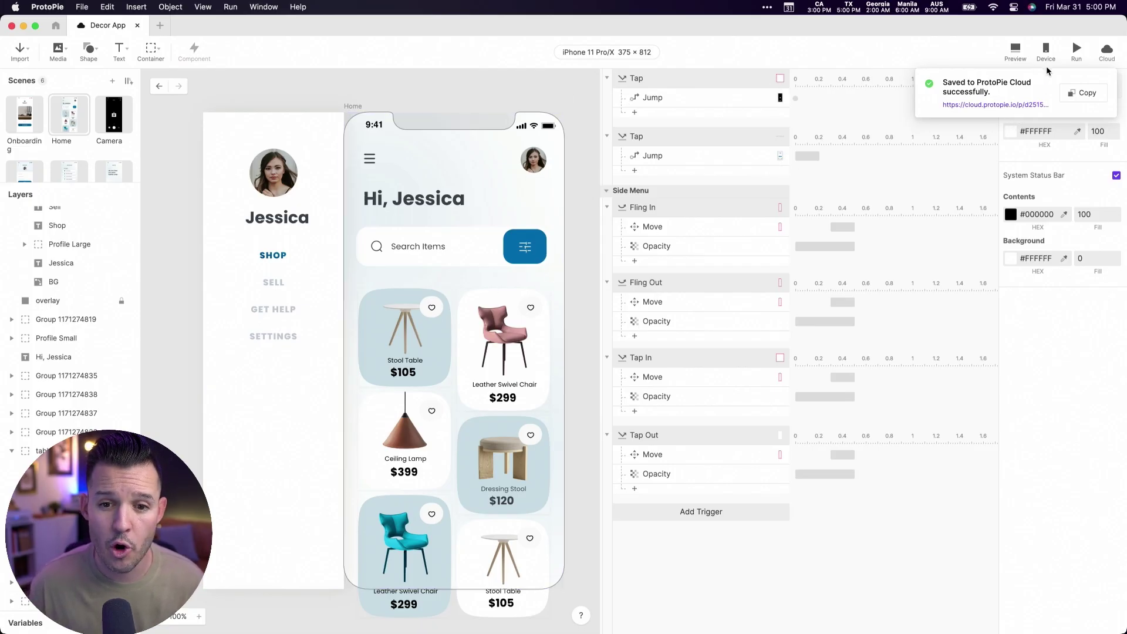
pyautogui.click(1015, 51)
pyautogui.click(930, 76)
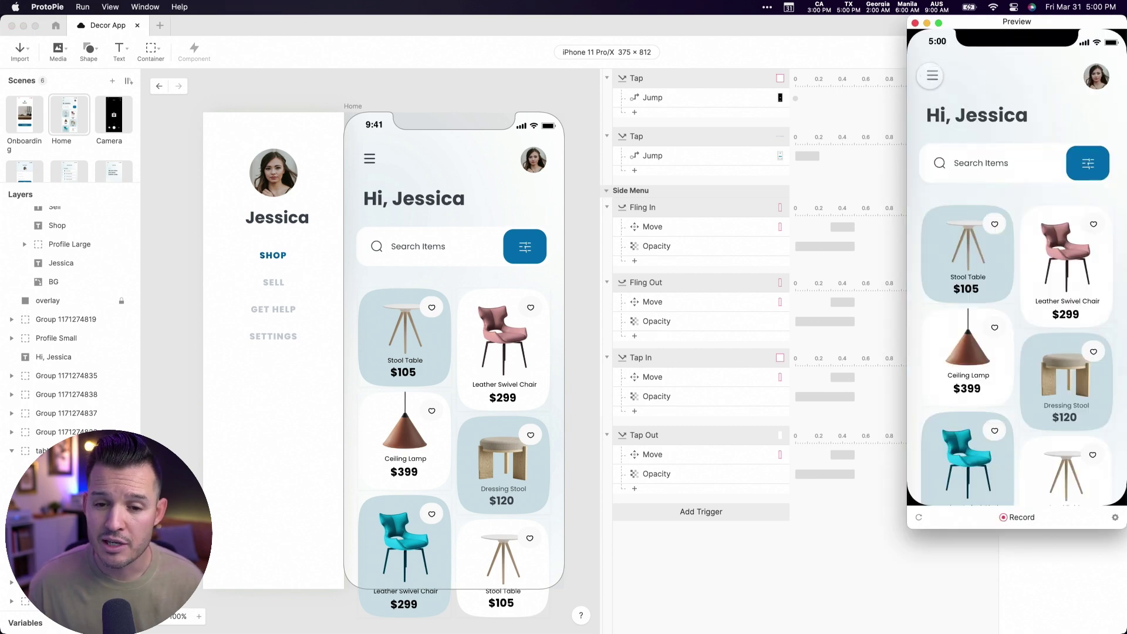
pyautogui.click(930, 76)
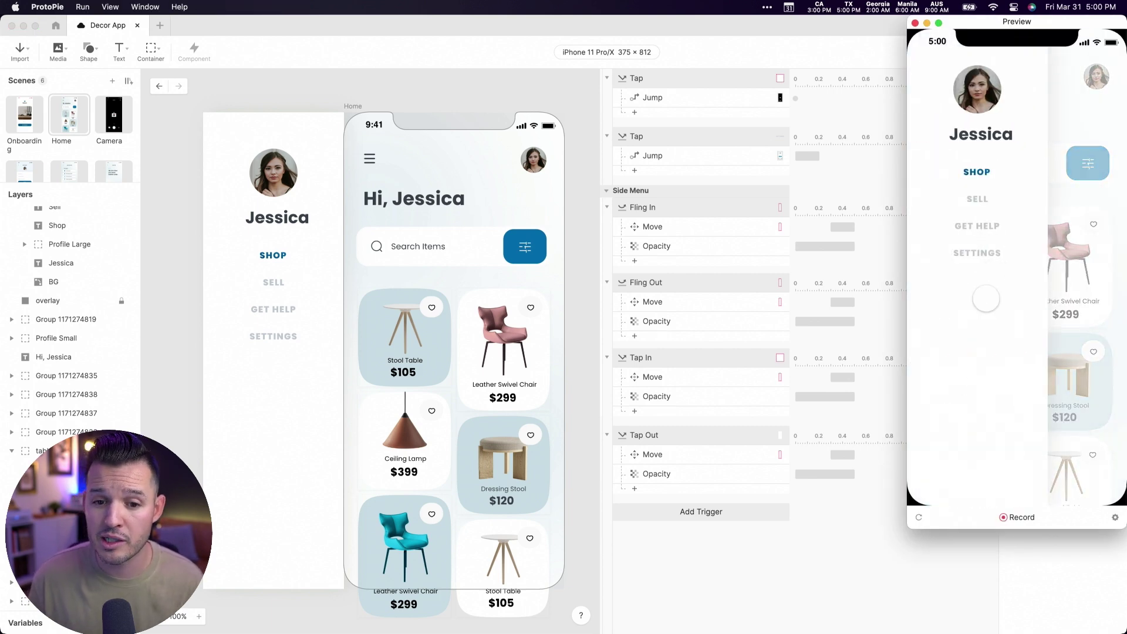
pyautogui.click(979, 251)
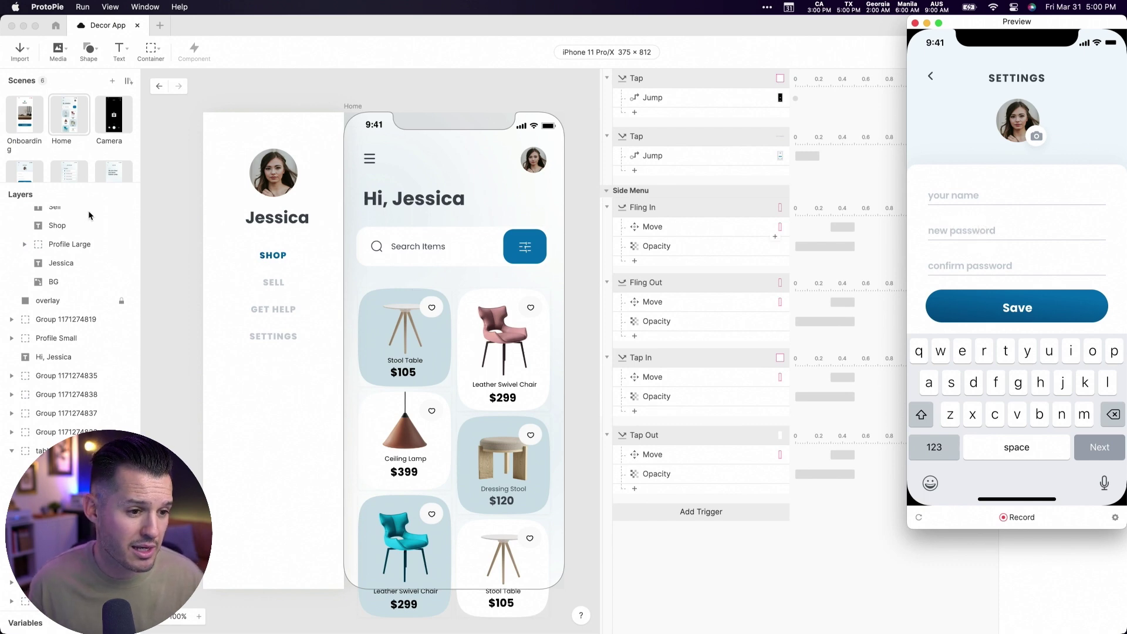
pyautogui.scroll(-2, 53, 176)
pyautogui.click(17, 160)
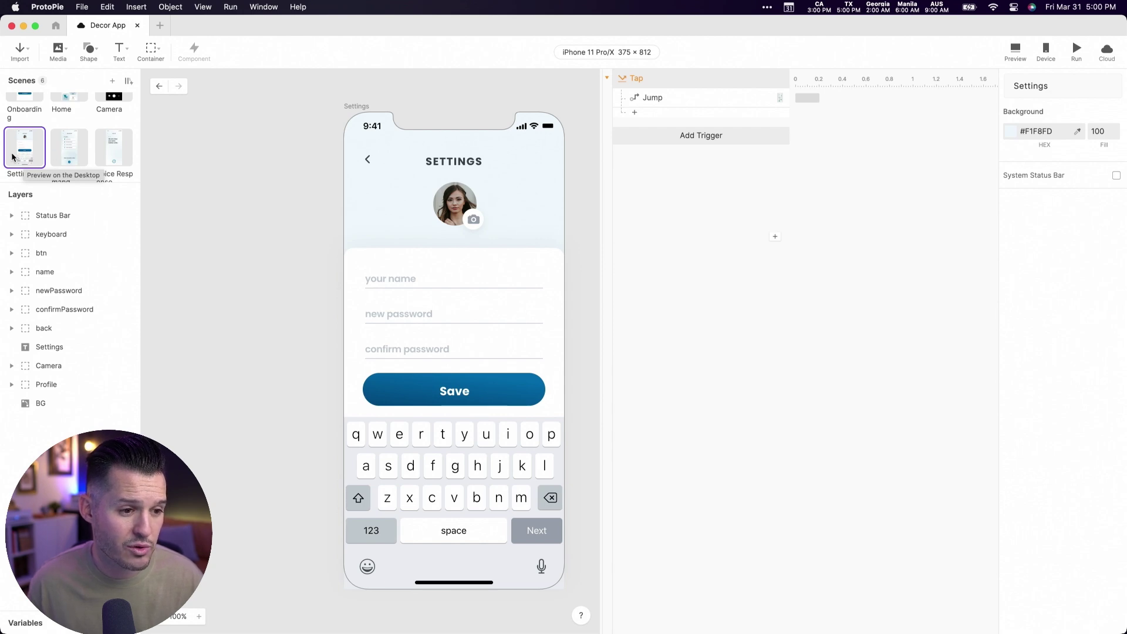
# - Draw a Text Input layer, Input 1, over the 'your name' field at 303 × 46
pyautogui.click(389, 282)
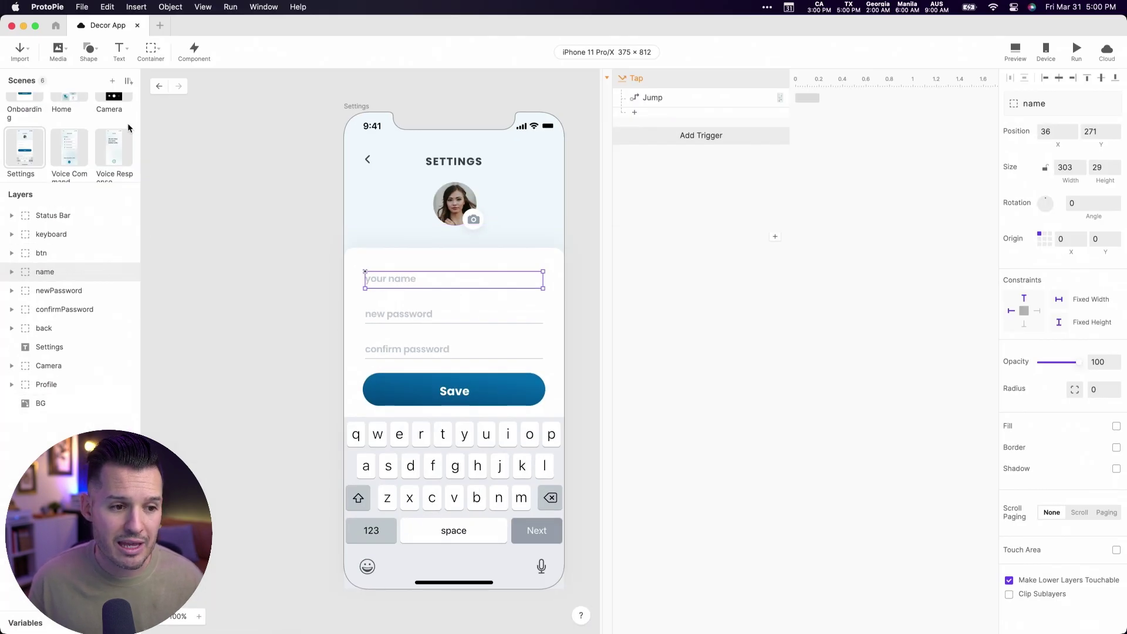
pyautogui.click(121, 51)
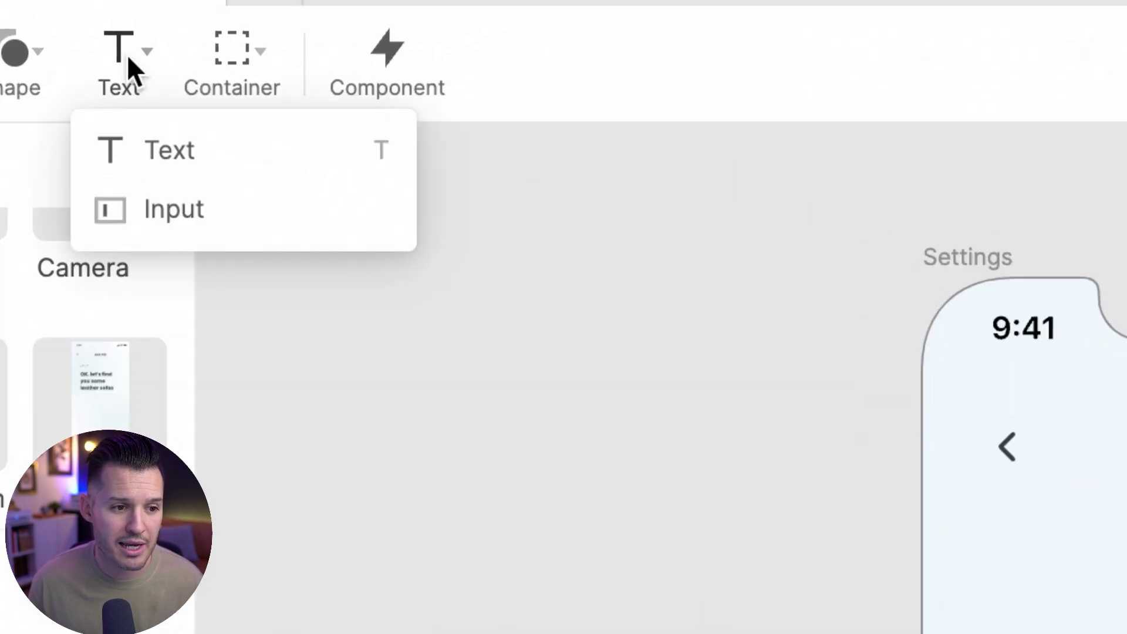
pyautogui.click(171, 187)
pyautogui.moveTo(362, 262); pyautogui.dragTo(543, 287)
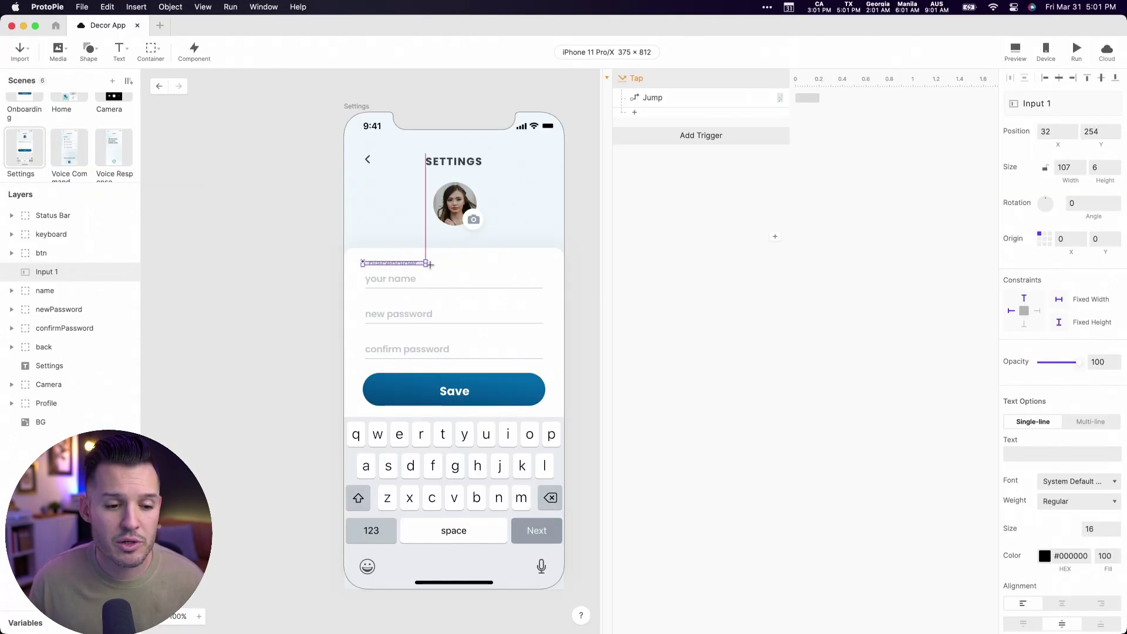
pyautogui.moveTo(364, 274)
pyautogui.mouseDown()
pyautogui.moveTo(374, 275)
pyautogui.moveTo(362, 274)
pyautogui.mouseUp()
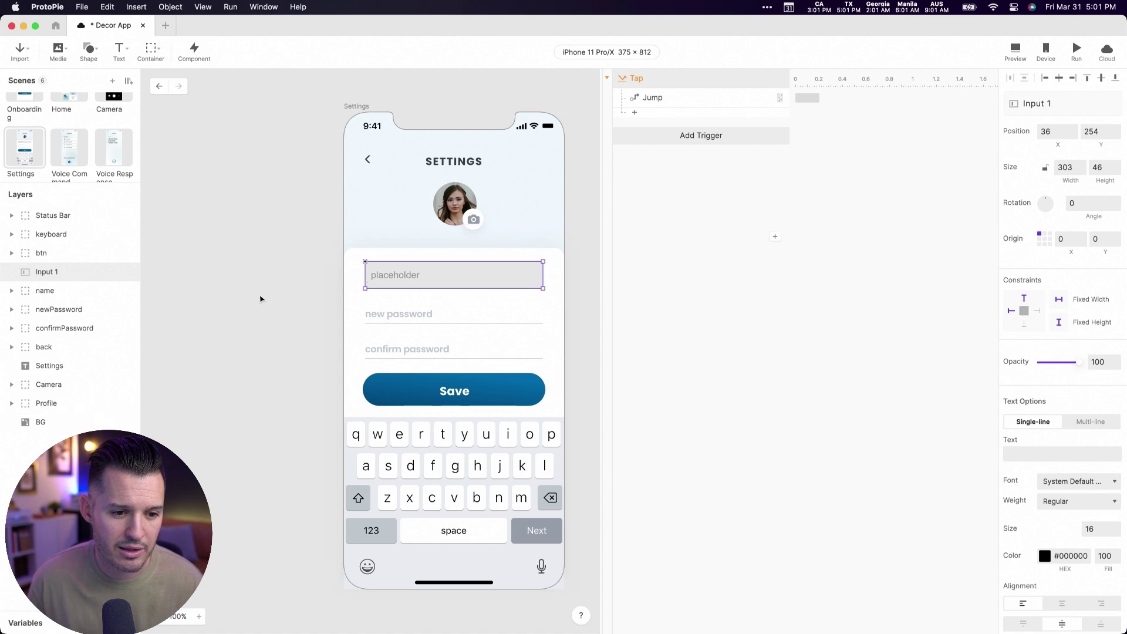
# - Give Input 1 a white #FFFFFF fill and a light grey #BEBEBE placeholder colour
pyautogui.click(259, 297)
pyautogui.press('super+equal')
pyautogui.click(509, 249)
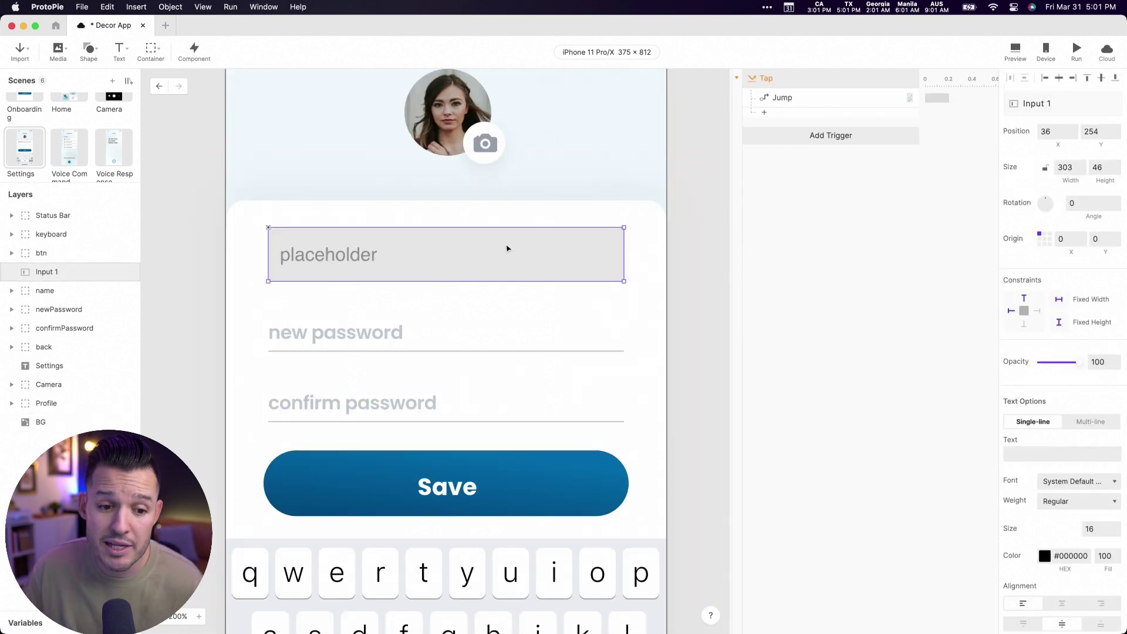
pyautogui.scroll(-5, 1097, 382)
pyautogui.scroll(-8, 1096, 382)
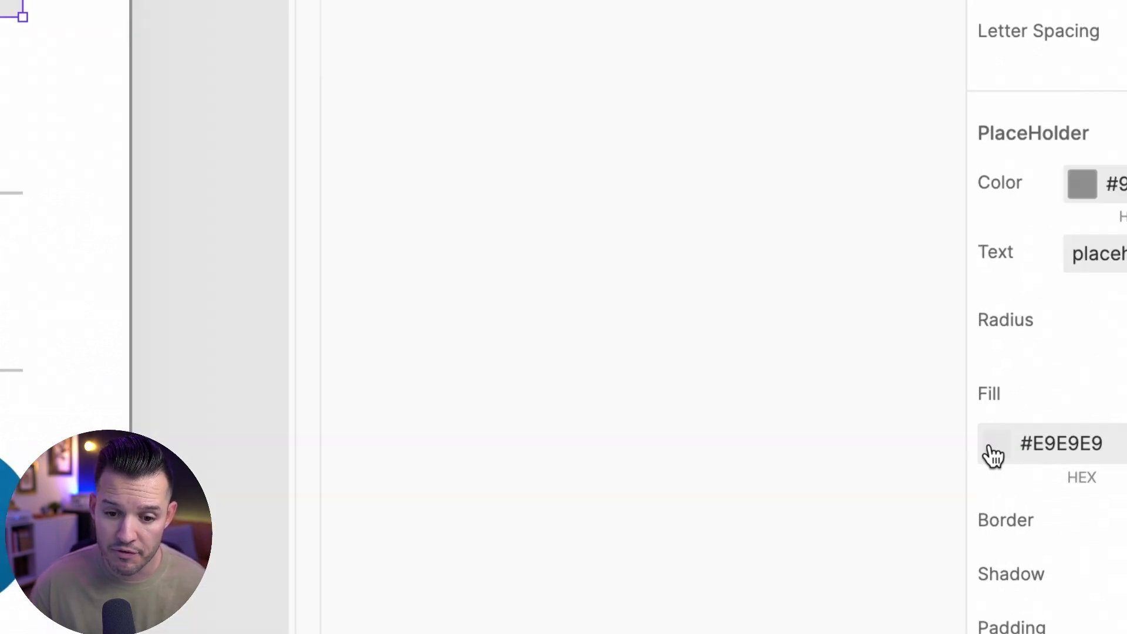
pyautogui.click(1009, 452)
pyautogui.moveTo(862, 353); pyautogui.dragTo(827, 327)
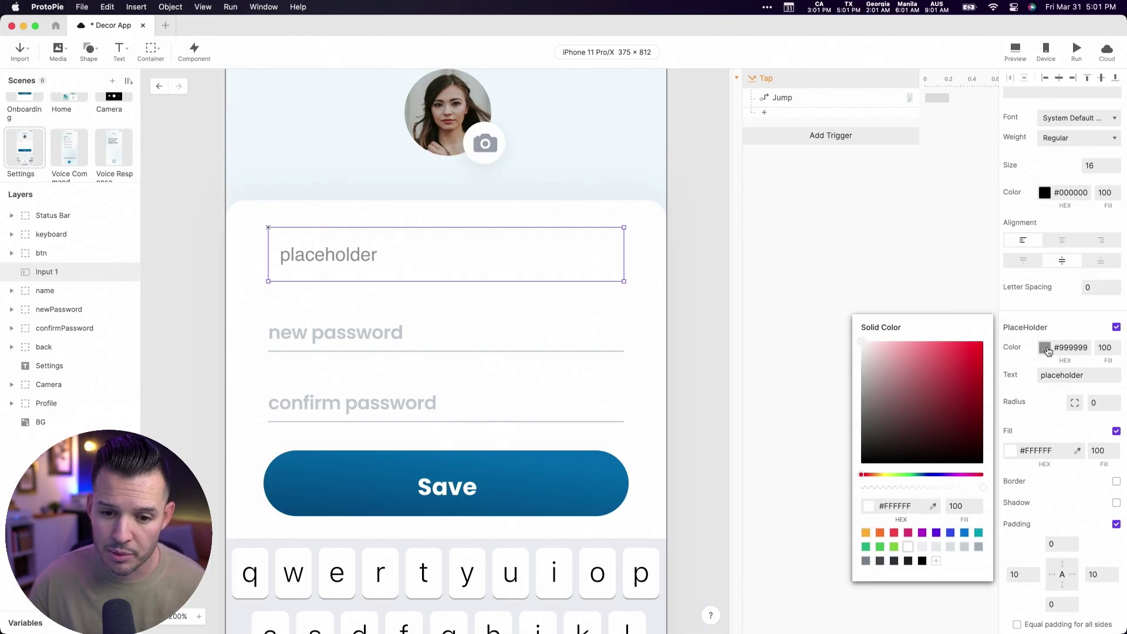
pyautogui.click(1048, 351)
pyautogui.click(1046, 349)
pyautogui.moveTo(921, 280); pyautogui.dragTo(888, 259)
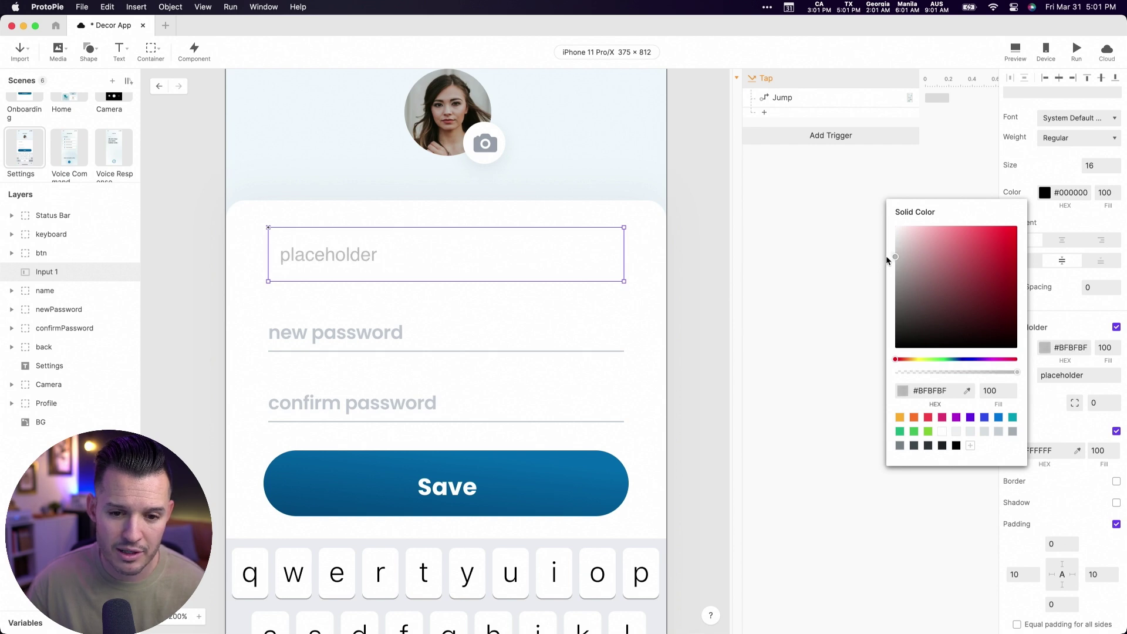
pyautogui.click(1052, 433)
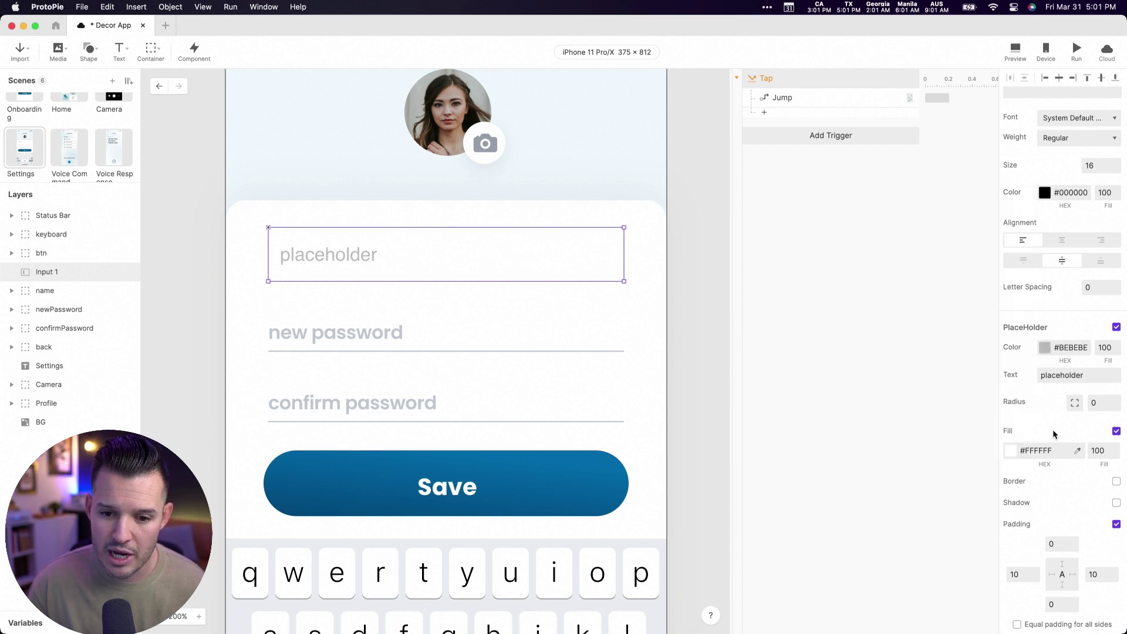
# - Keep the default font and change Input 1's placeholder text to 'Name'
pyautogui.scroll(2, 1053, 432)
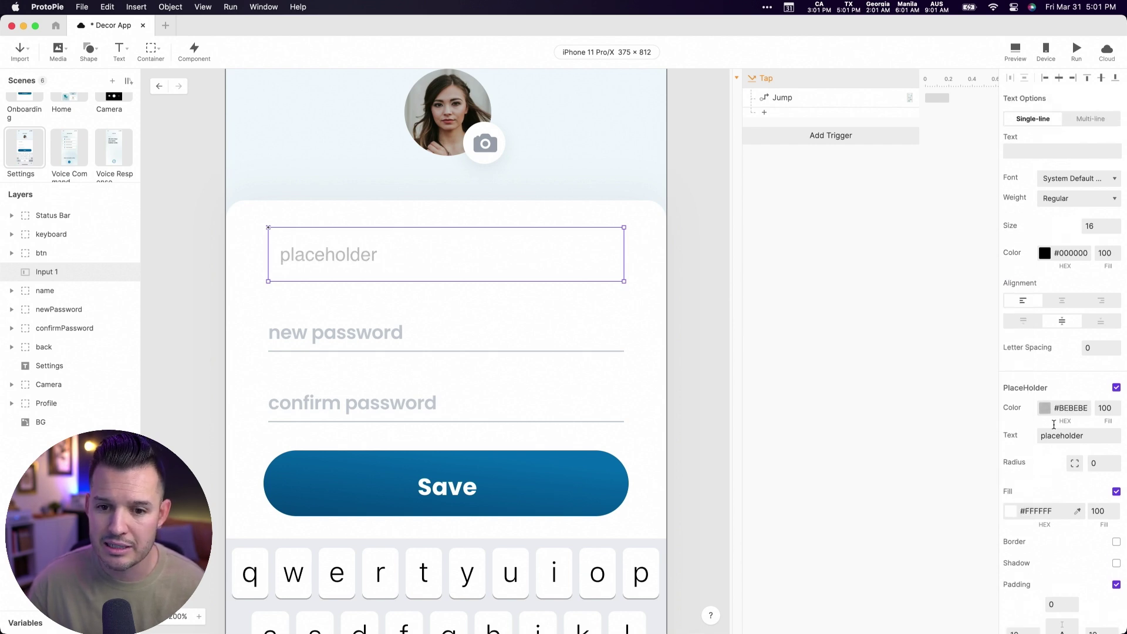
pyautogui.click(1074, 185)
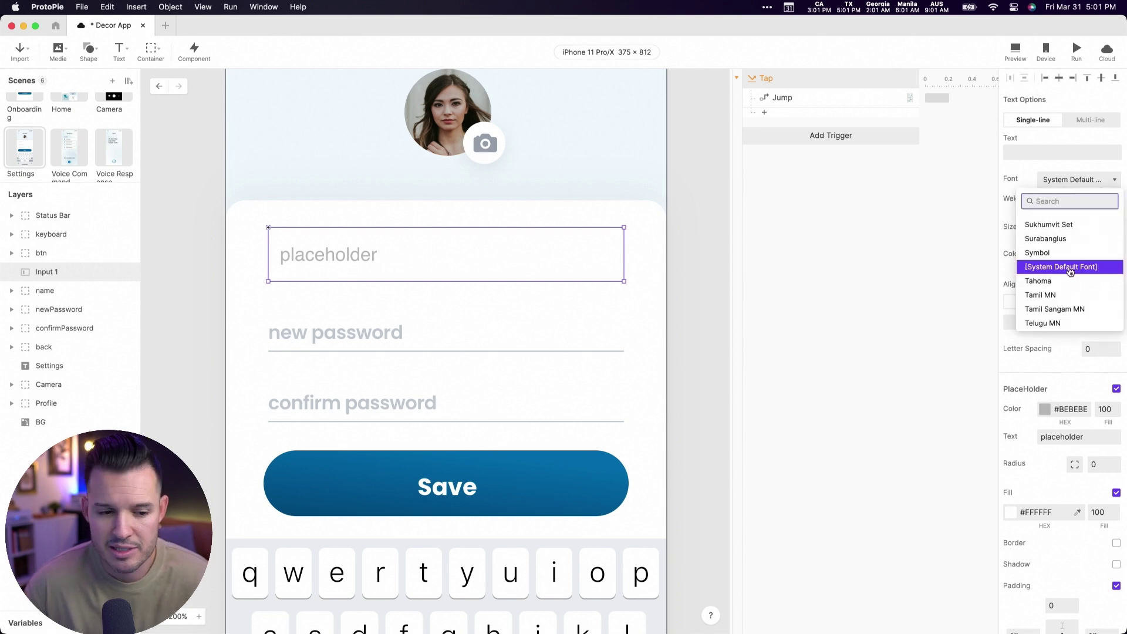
pyautogui.click(696, 249)
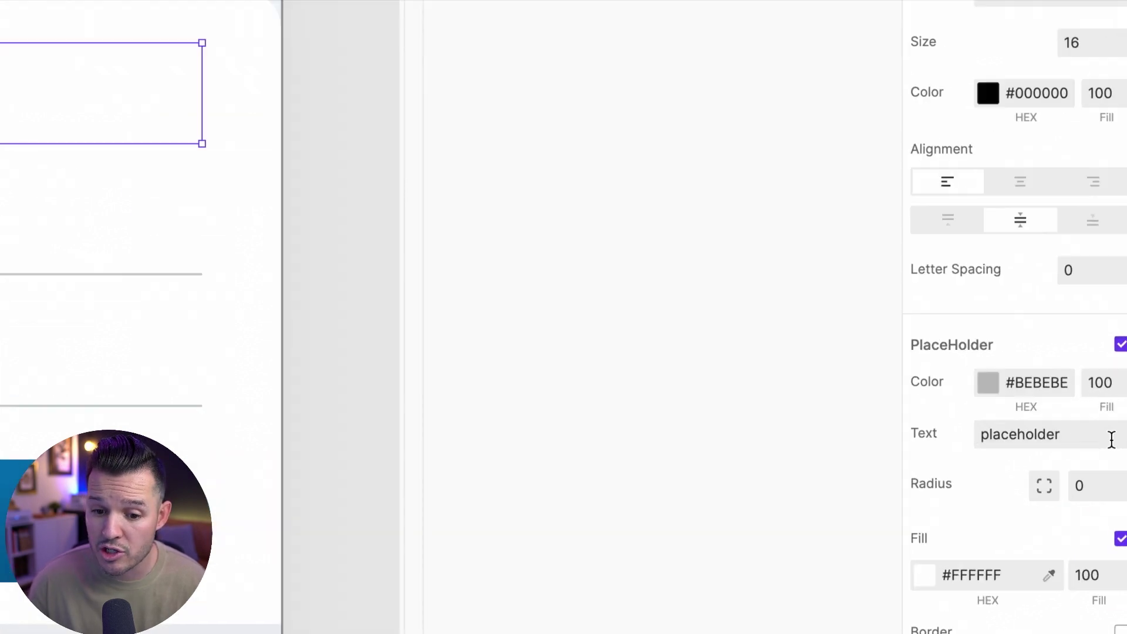
pyautogui.doubleClick(1077, 440)
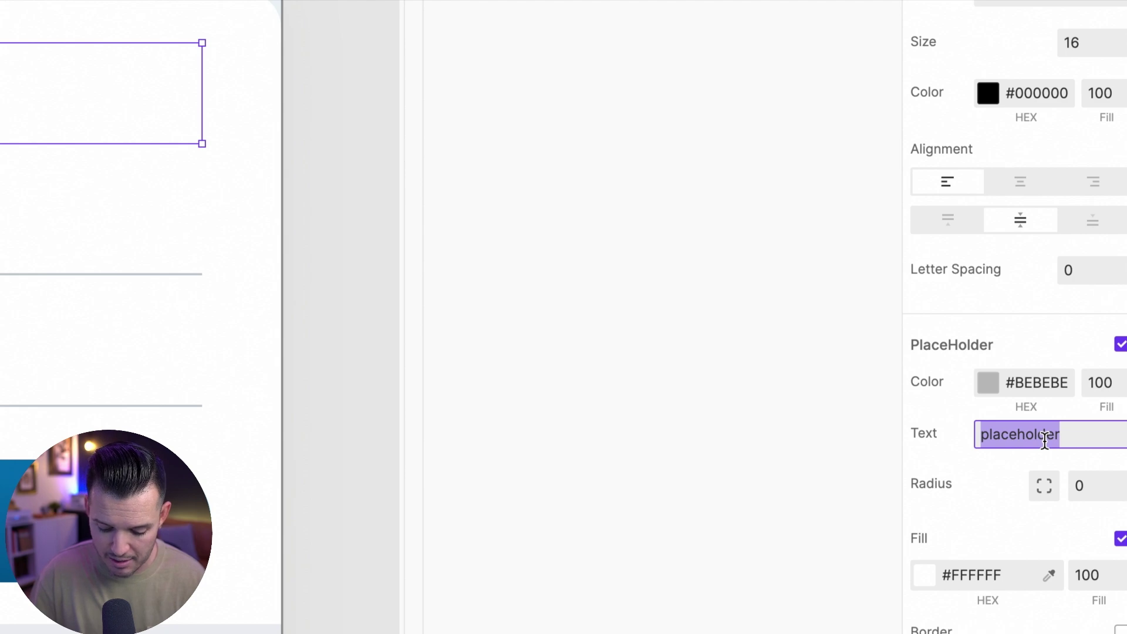
pyautogui.write('Name')
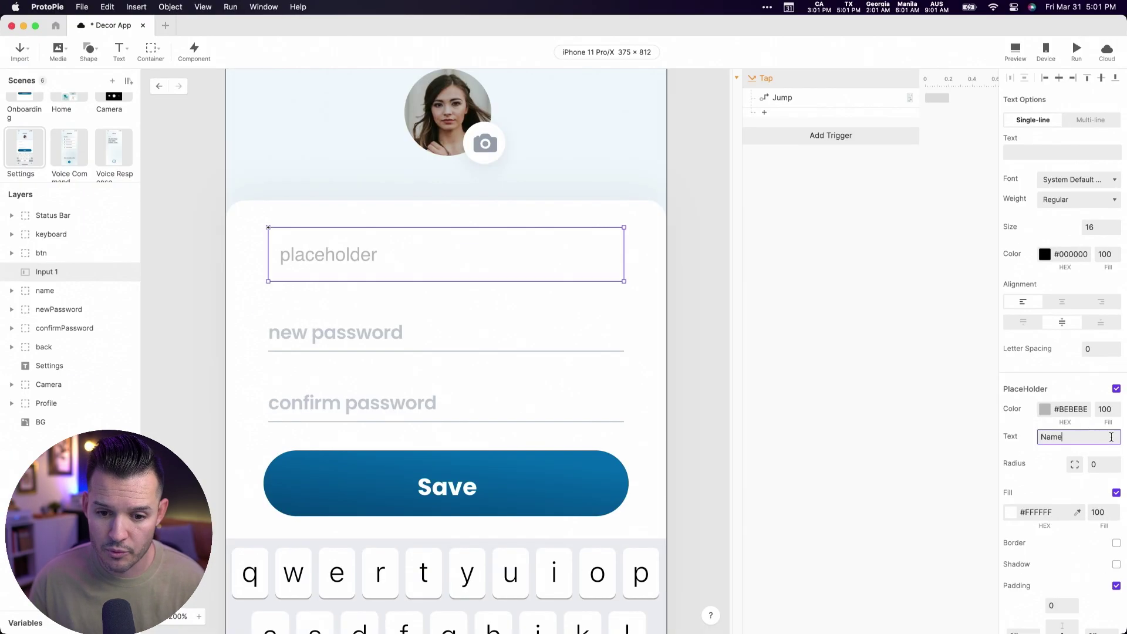
pyautogui.click(920, 411)
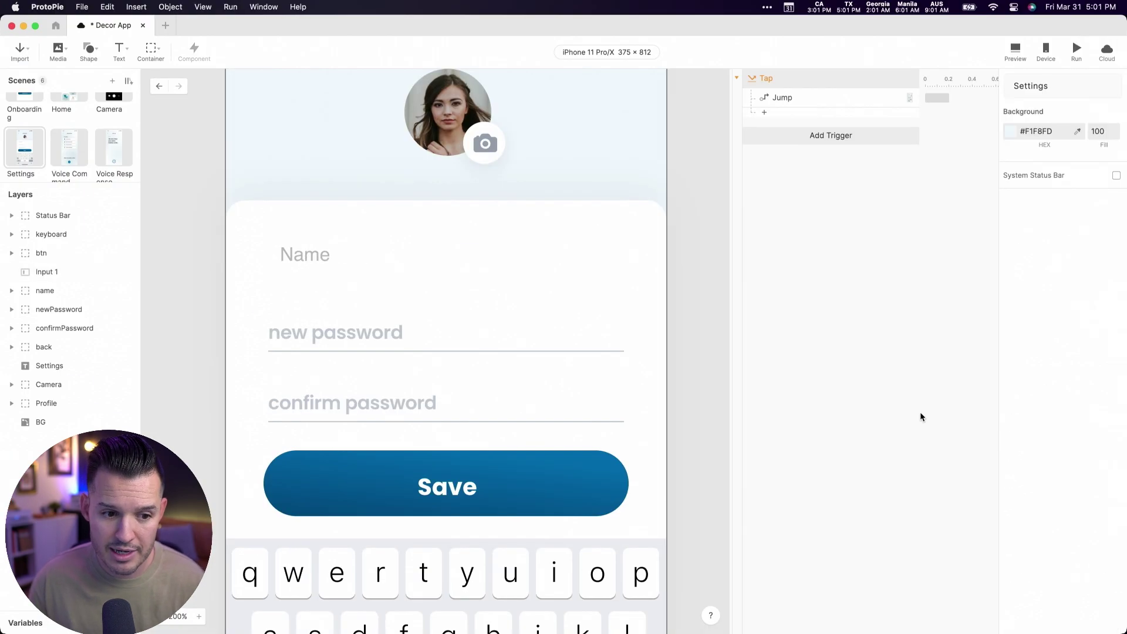
# - Nudge the Name input up slightly and zoom the canvas back to 100%
pyautogui.click(523, 262)
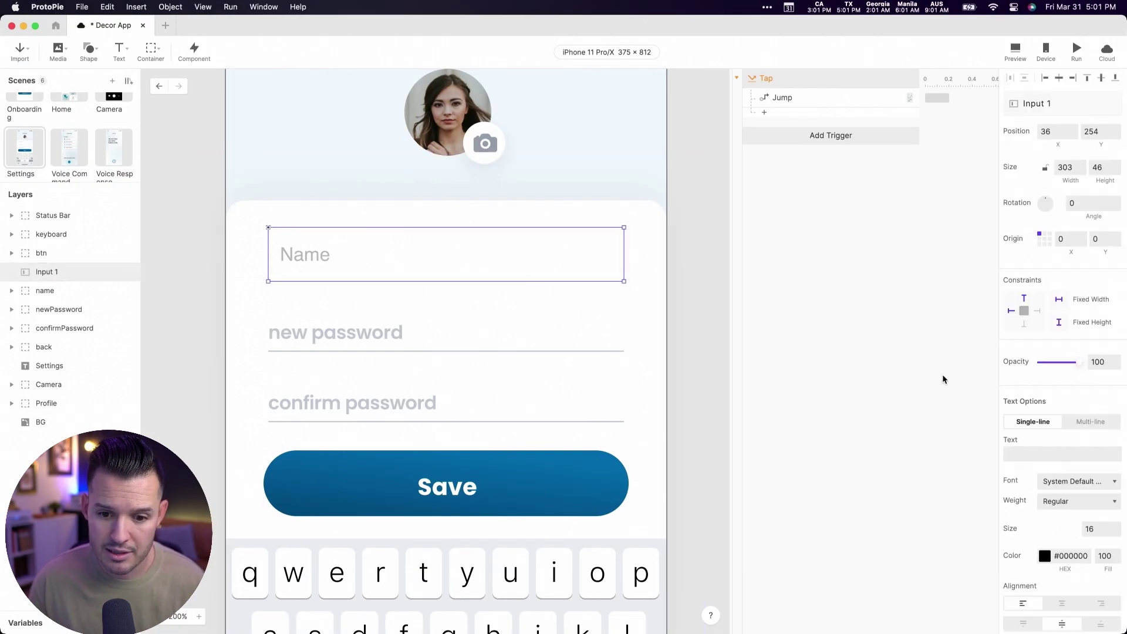
pyautogui.press('Up')
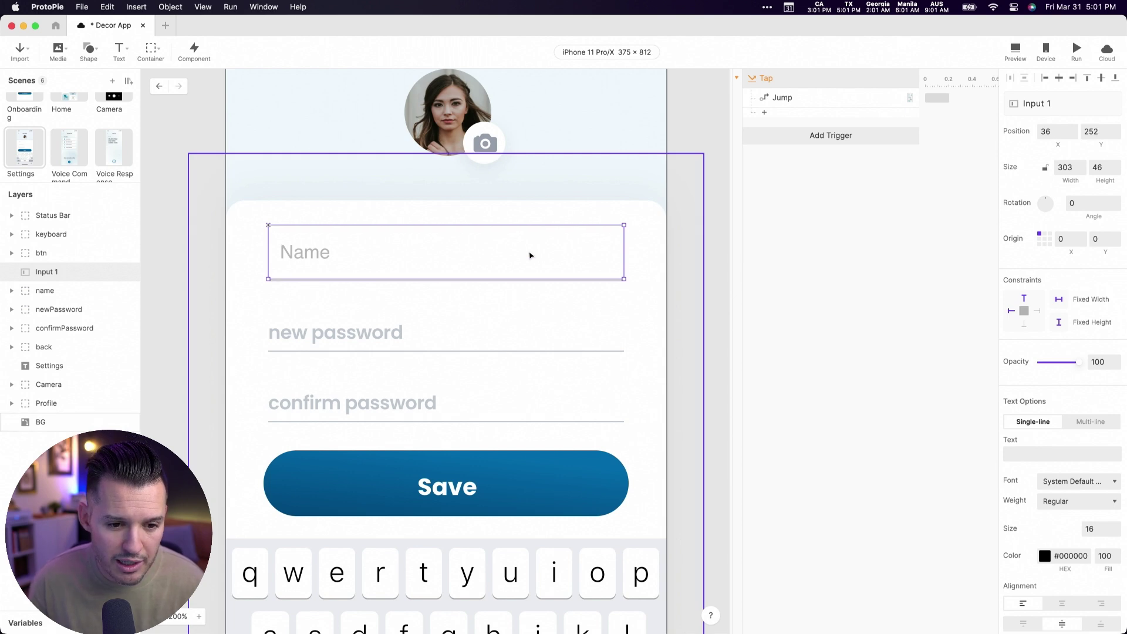
pyautogui.click(694, 330)
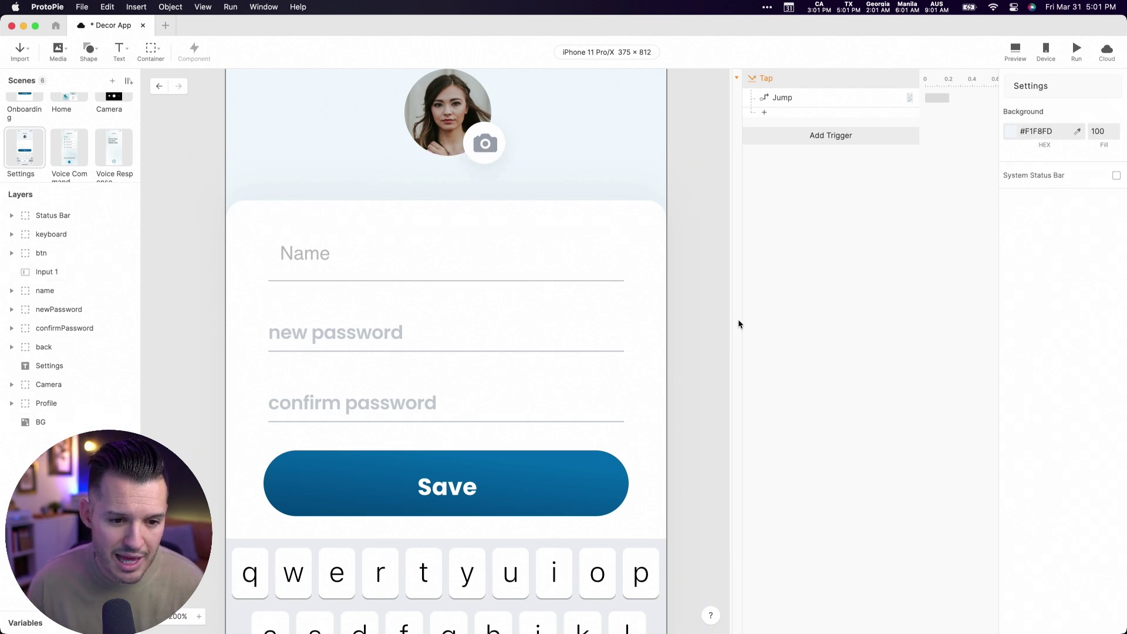
pyautogui.click(362, 268)
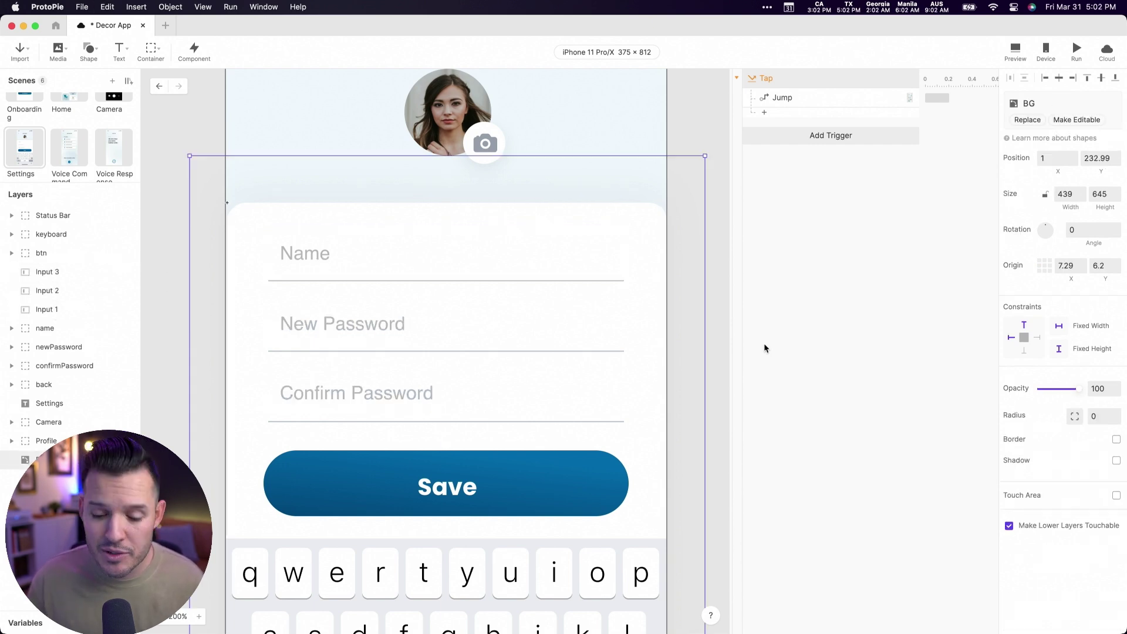
pyautogui.press('super+0')
# - Delete the static on-screen keyboard group from the Settings screen
pyautogui.click(661, 491)
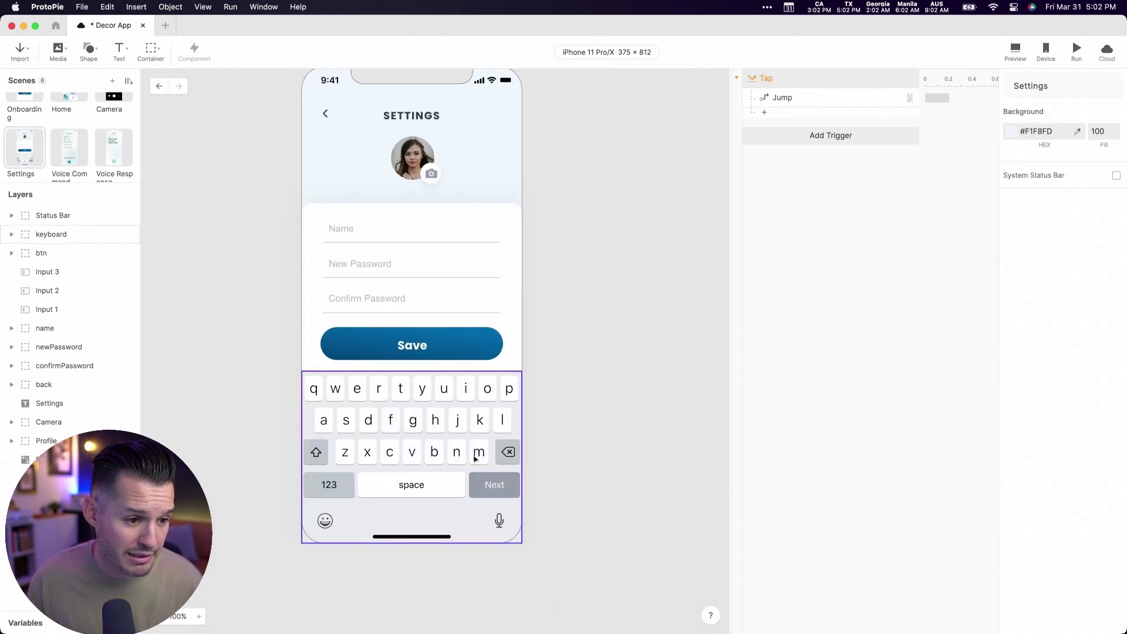
pyautogui.click(476, 459)
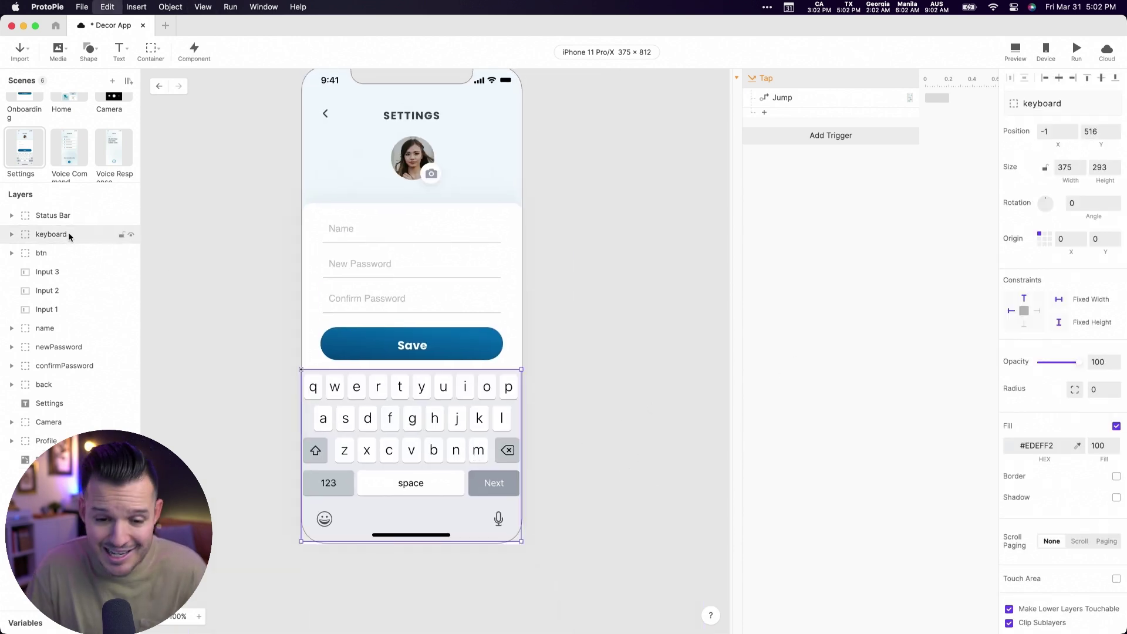
pyautogui.press('Delete')
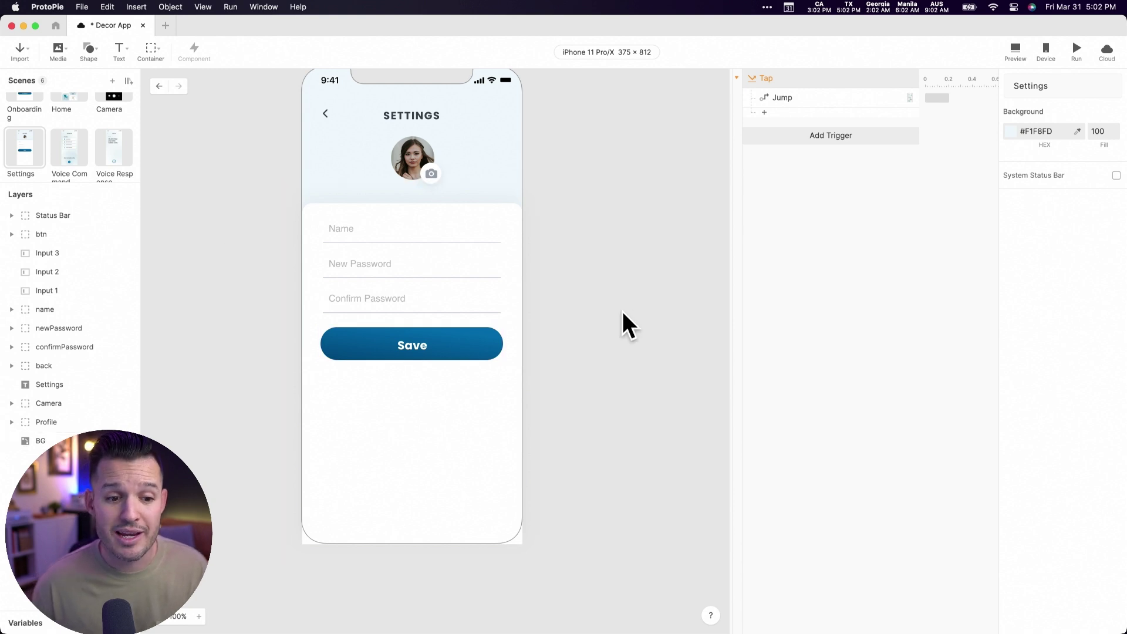
pyautogui.scroll(3, 610, 320)
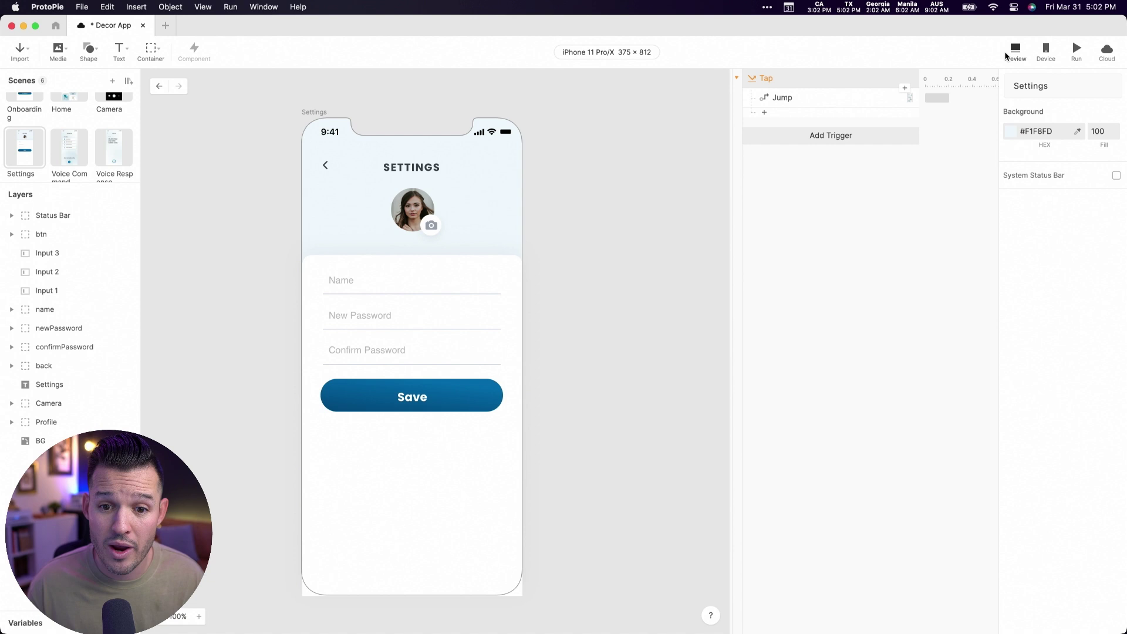
# - Preview the Settings scene and type sample text into the Name and password inputs
pyautogui.click(1007, 56)
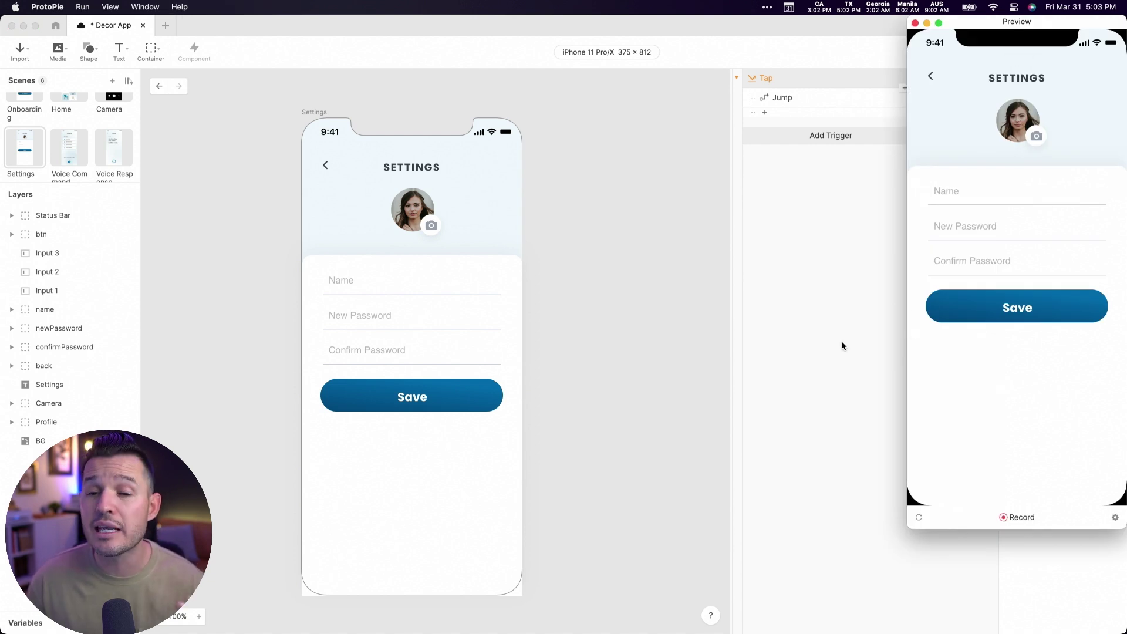
pyautogui.click(956, 191)
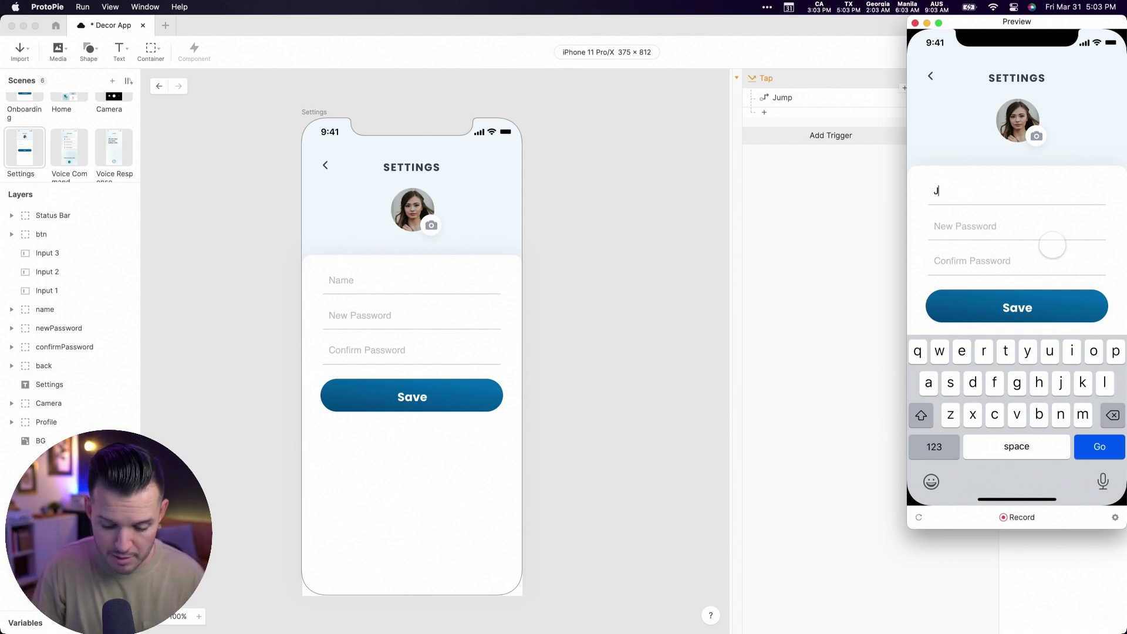
pyautogui.write('jkdasfkjdshfjksd')
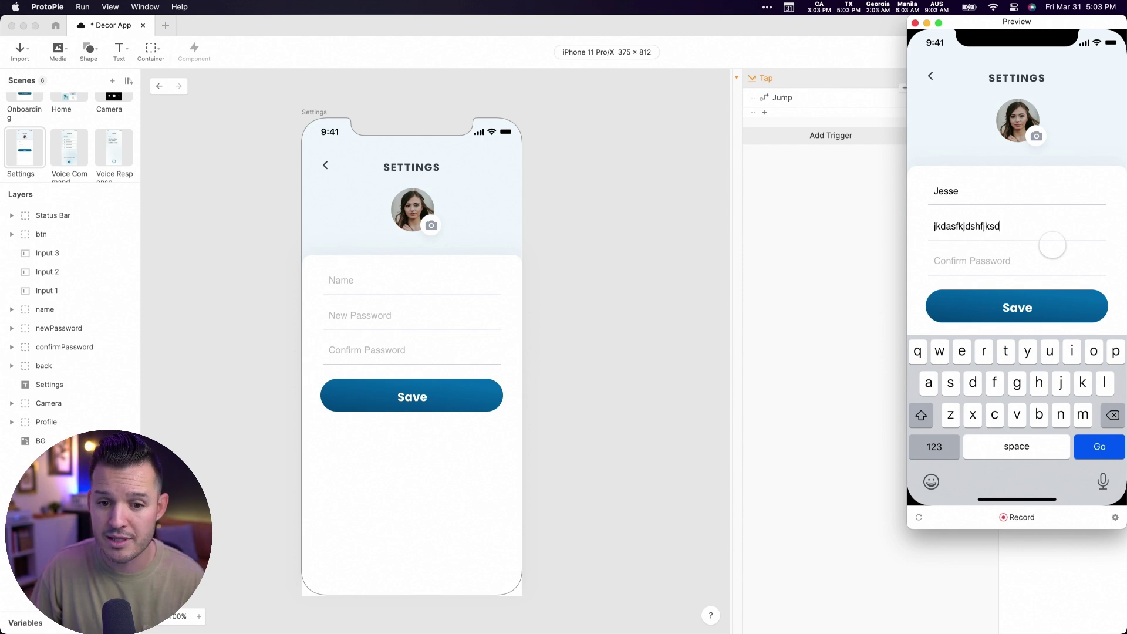
pyautogui.click(1052, 246)
pyautogui.write('sdfkjlhdsjkhfsjdkhf')
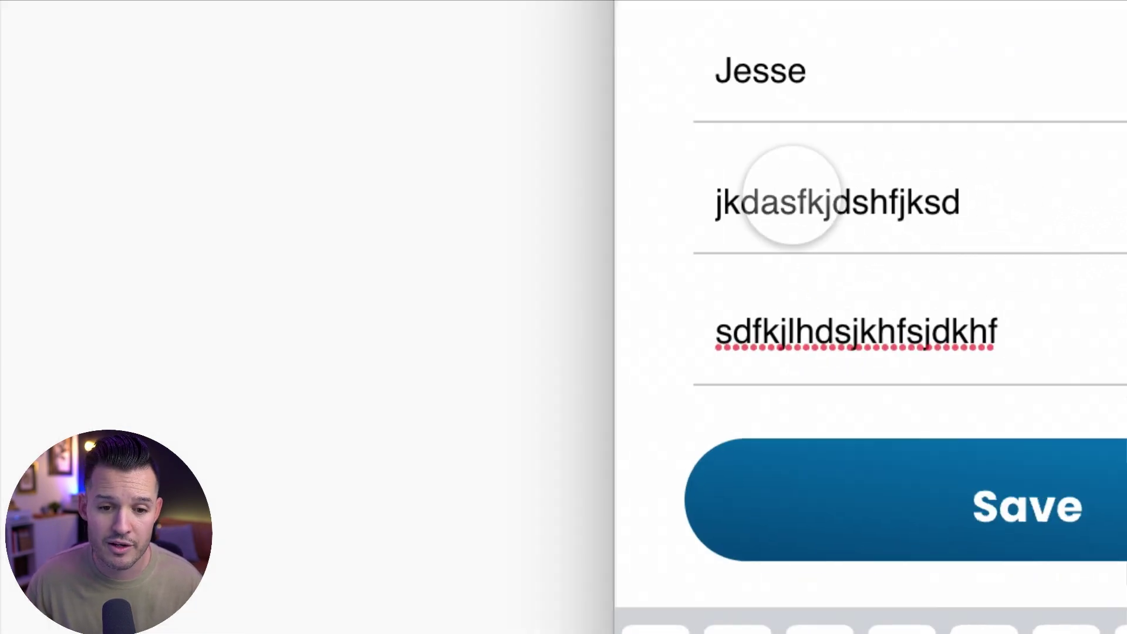
pyautogui.click(945, 226)
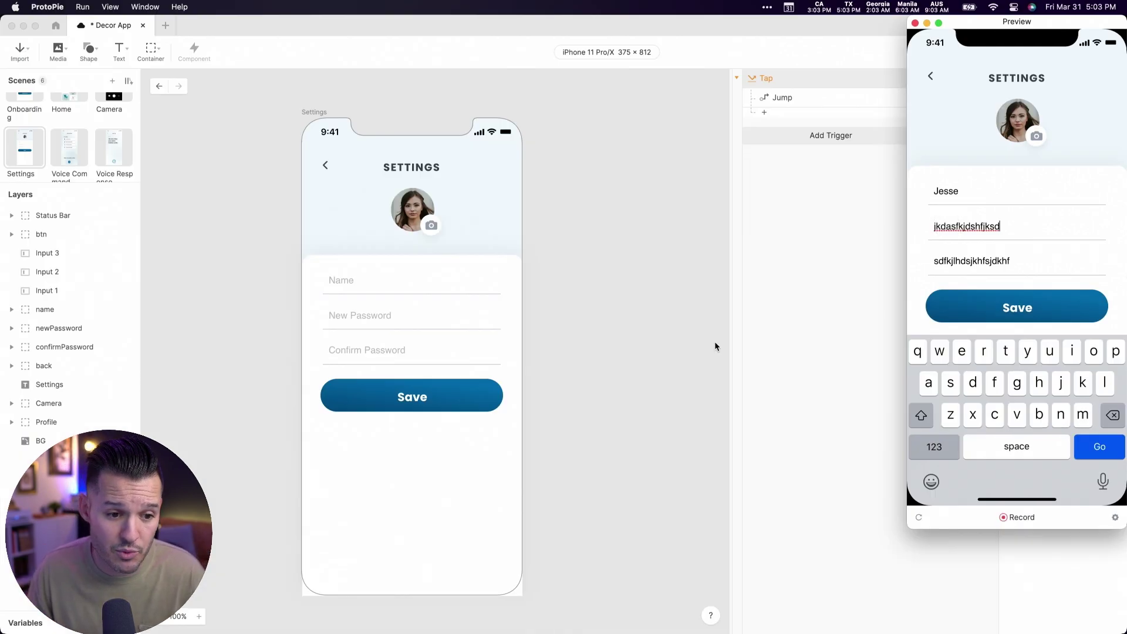
pyautogui.click(717, 344)
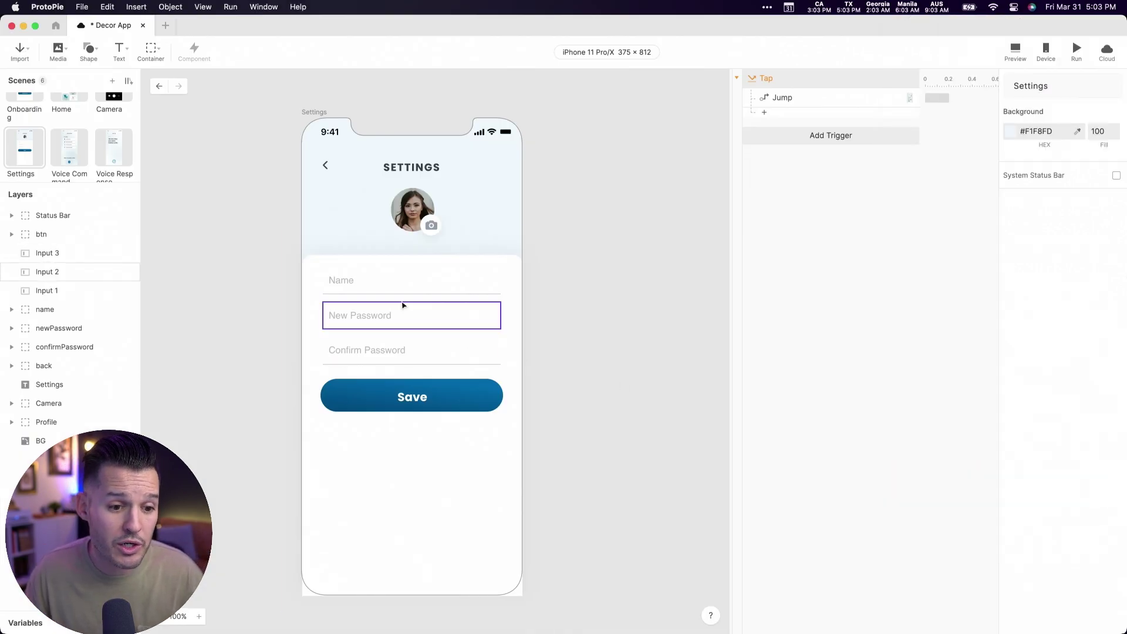
# - Give the New Password input a Text Password keyboard and a Next return key
pyautogui.click(405, 320)
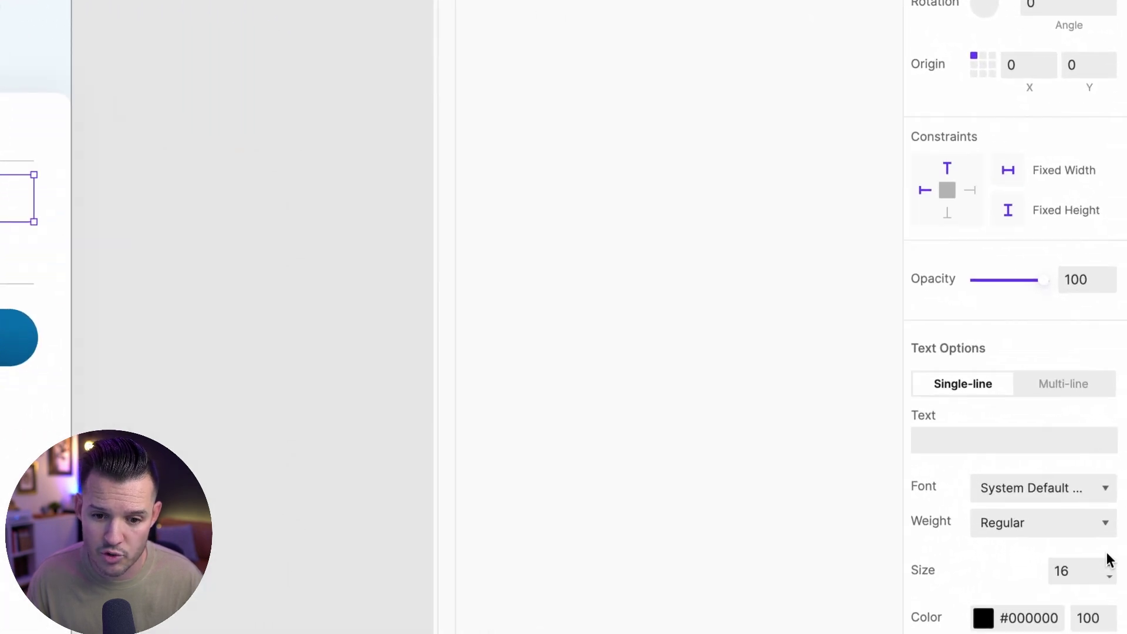
pyautogui.scroll(-5, 1030, 405)
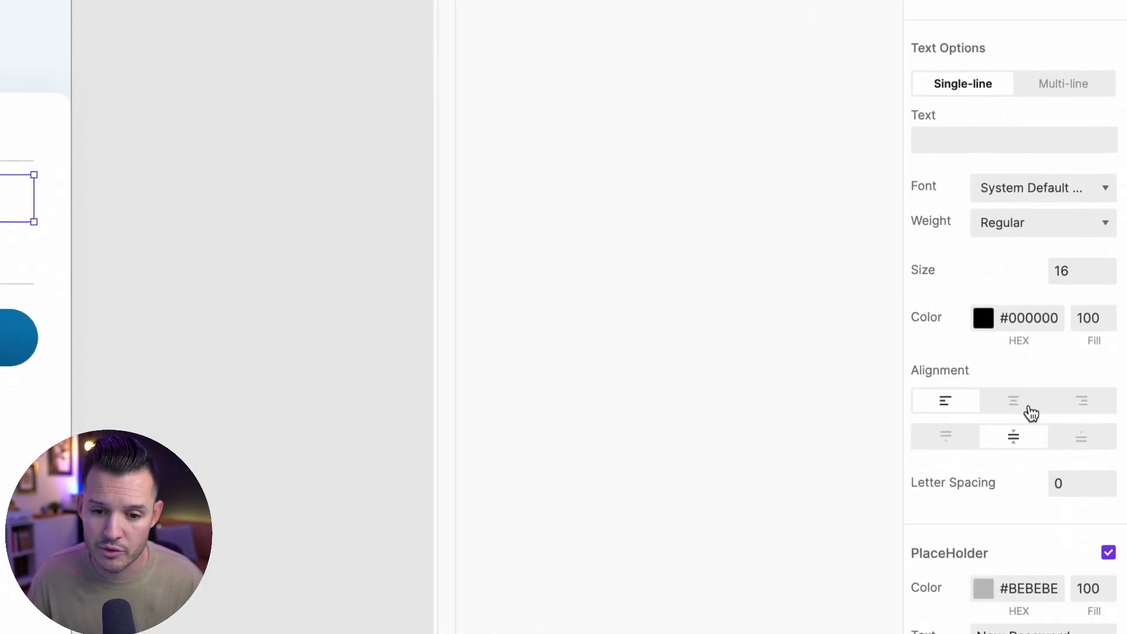
pyautogui.scroll(-13, 1031, 414)
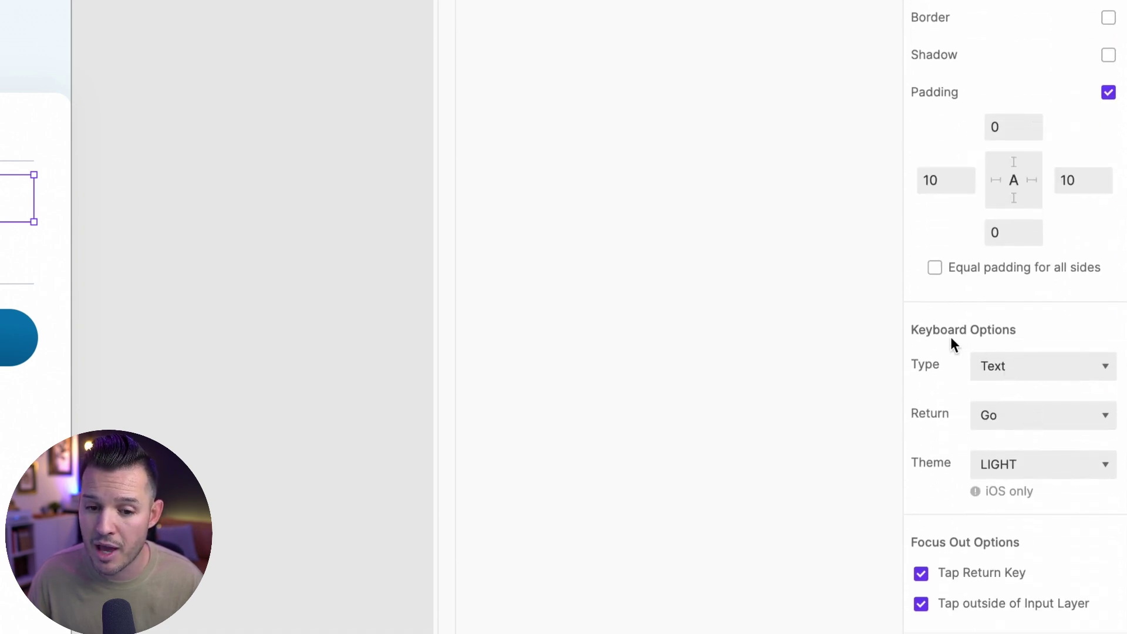
pyautogui.click(1041, 364)
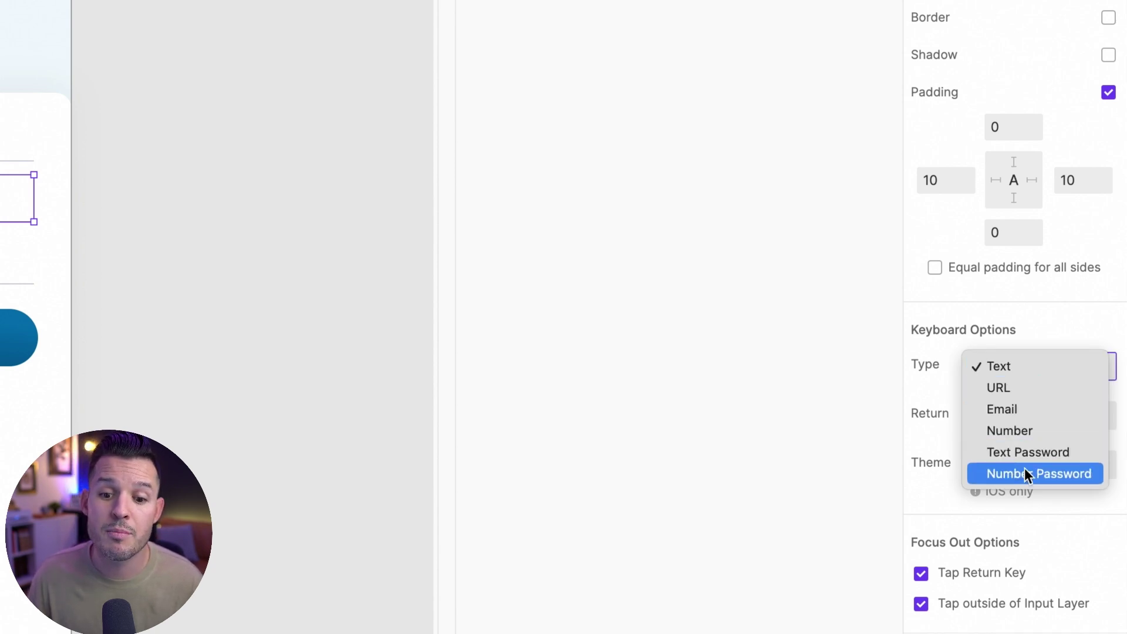
pyautogui.click(1036, 455)
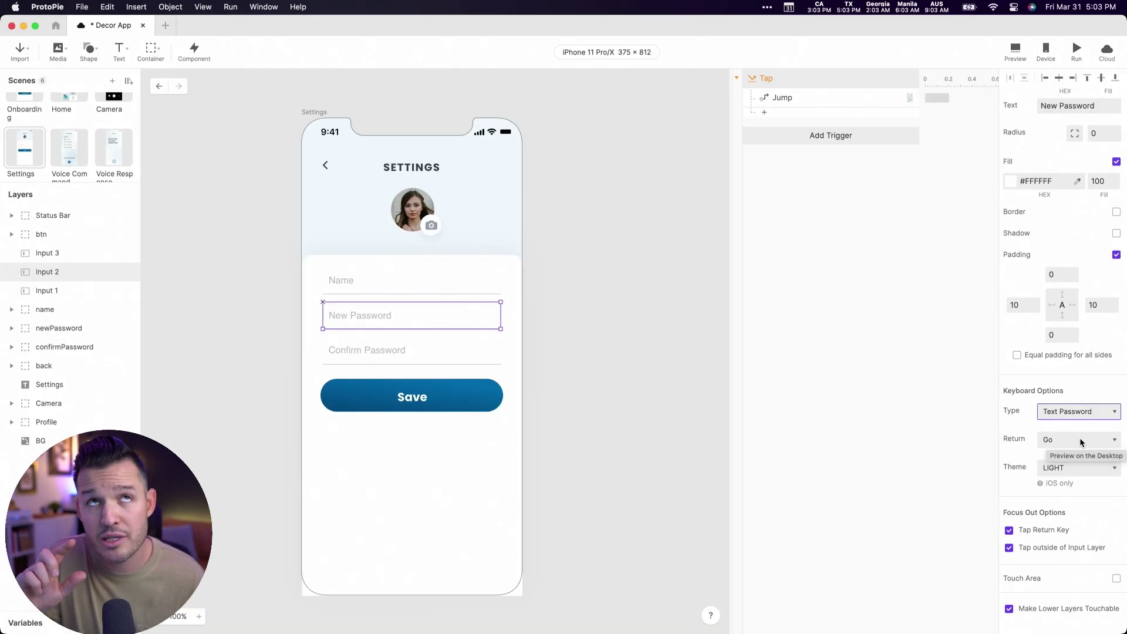
pyautogui.click(1080, 440)
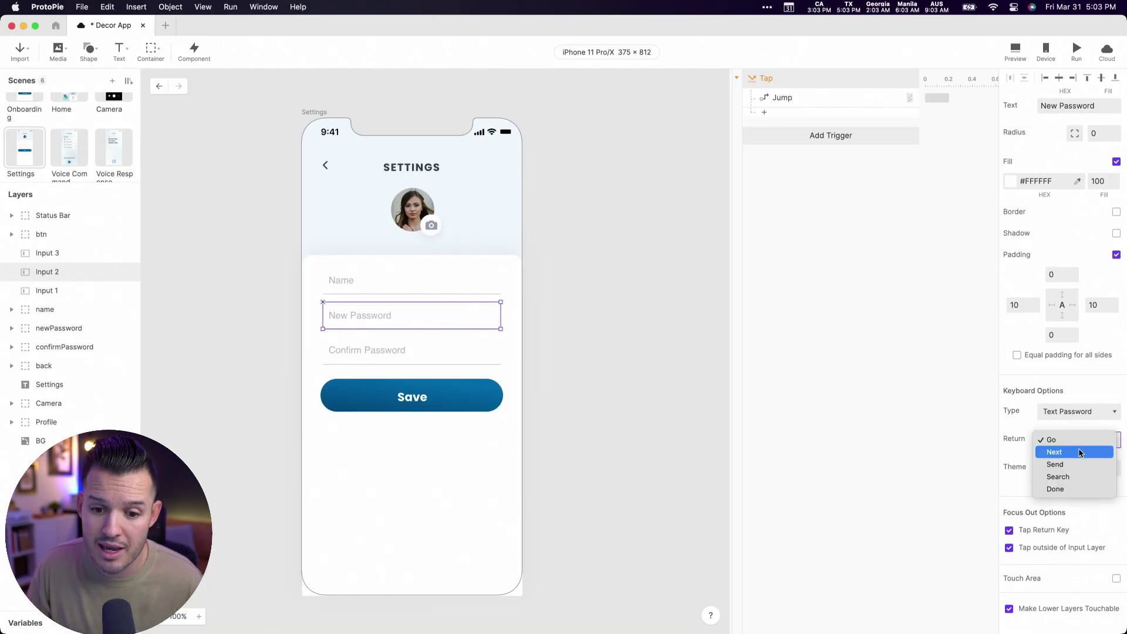
pyautogui.click(1079, 450)
# - Give the Confirm Password input a Text Password keyboard and a Done return key
pyautogui.click(384, 356)
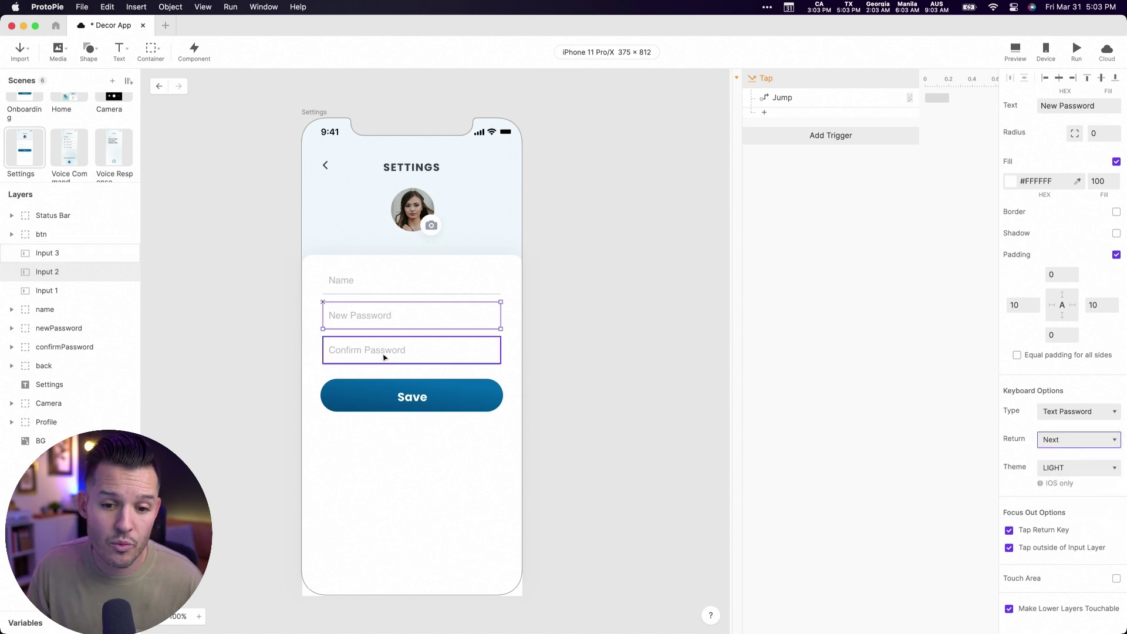
pyautogui.click(1080, 417)
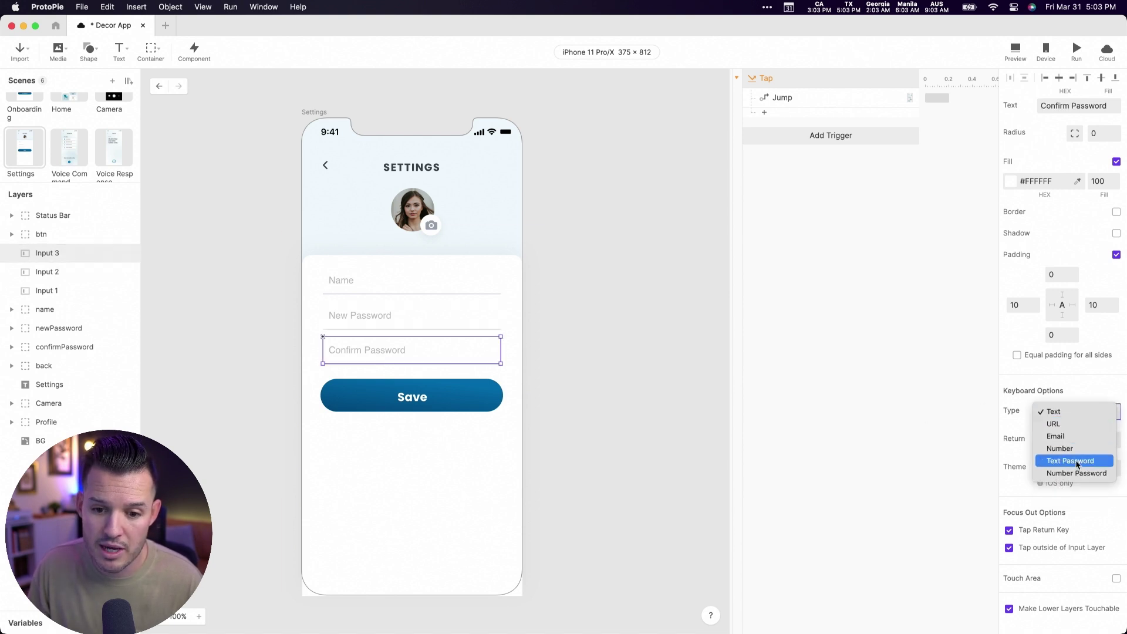
pyautogui.click(1076, 463)
pyautogui.click(1065, 442)
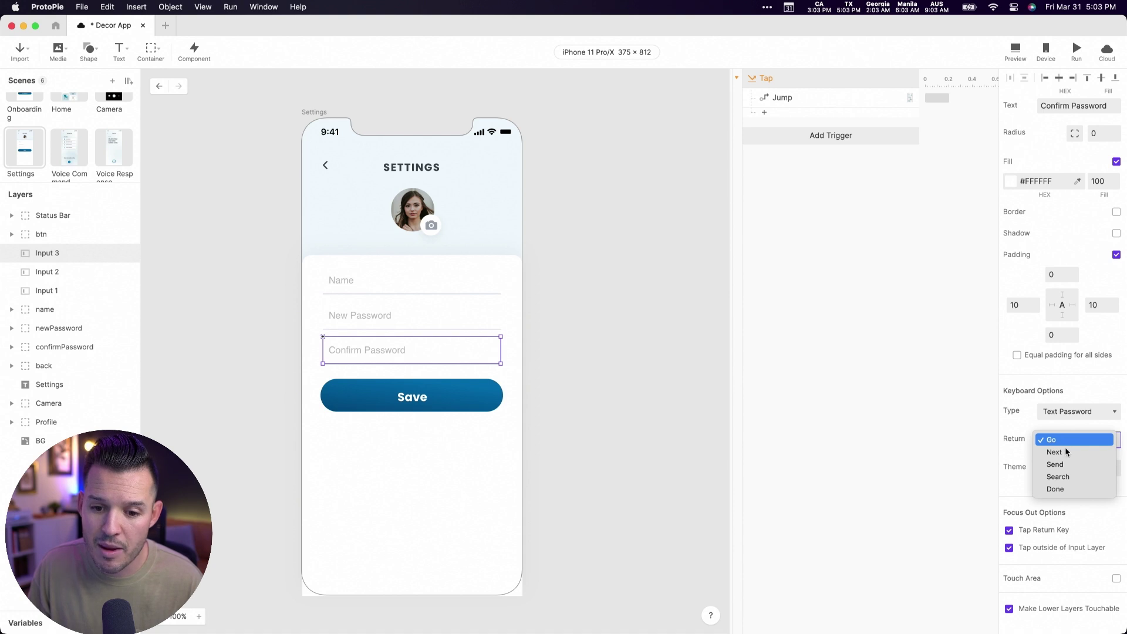
pyautogui.click(1065, 490)
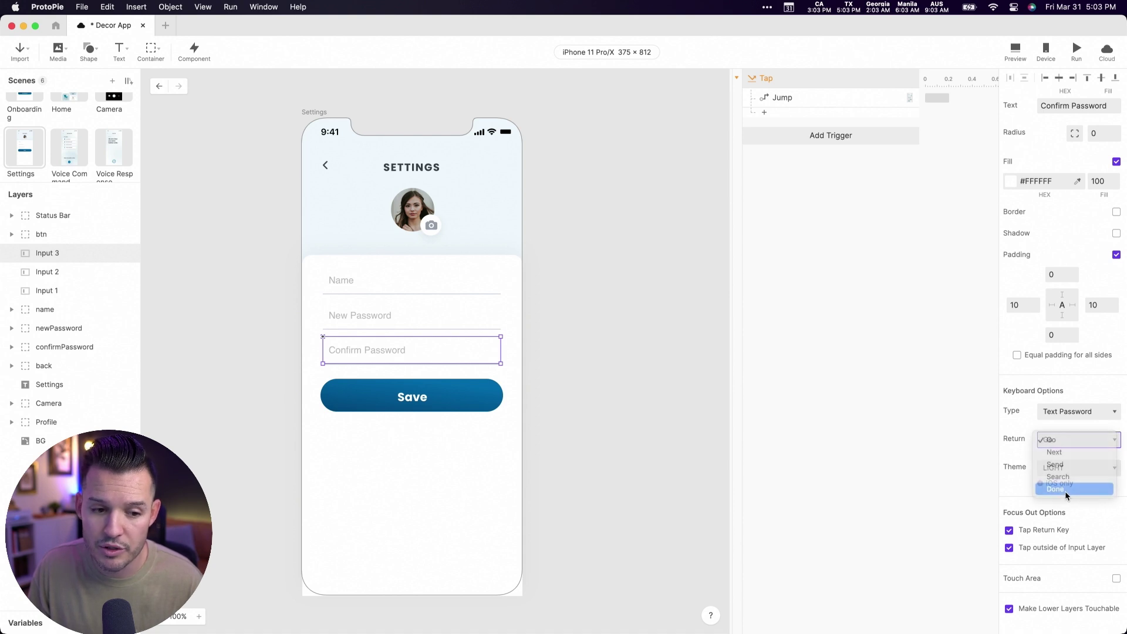
# - Set the Name input's return key to Next and open the preview
pyautogui.click(433, 289)
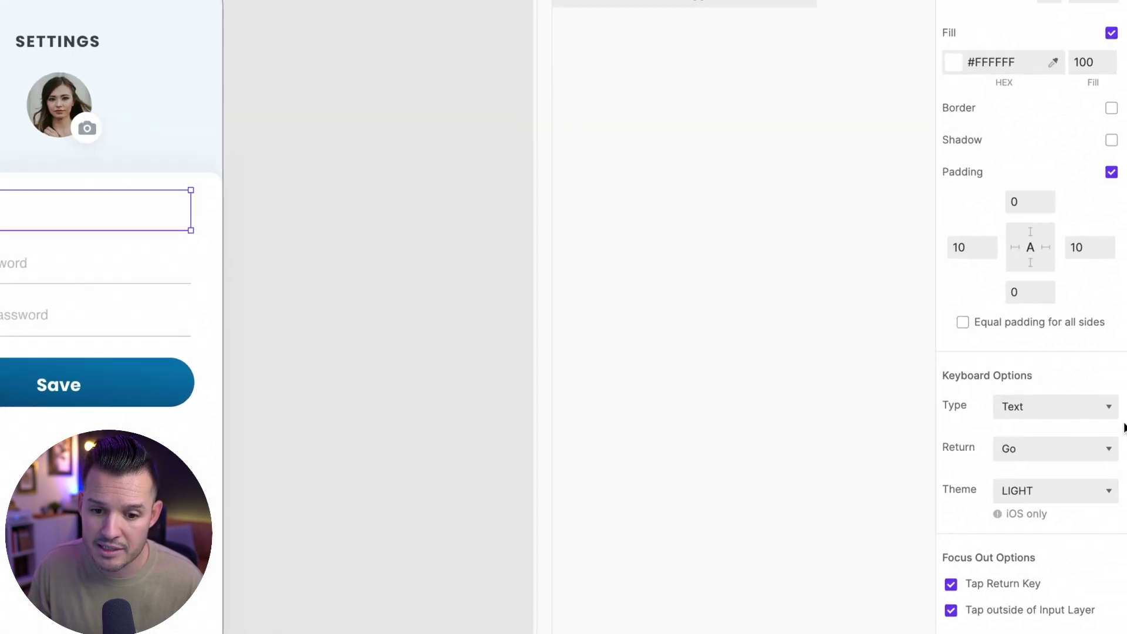
pyautogui.click(1070, 450)
pyautogui.click(1063, 470)
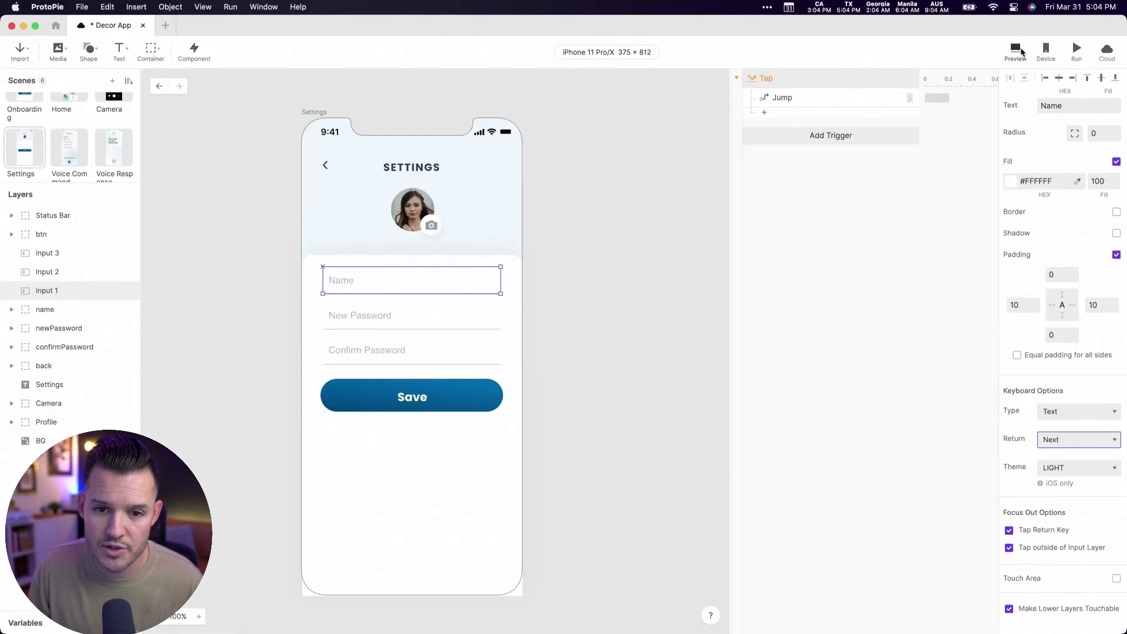
pyautogui.click(1021, 51)
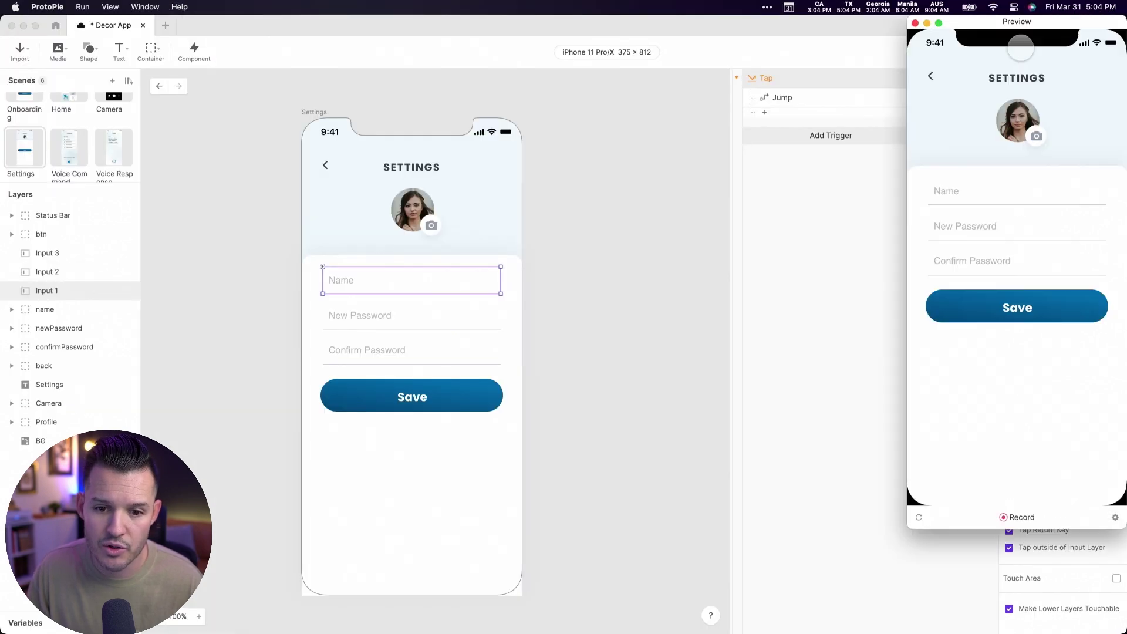
# - Move the preview window aside and type Je1234 into the preview's Name field
pyautogui.click(1023, 192)
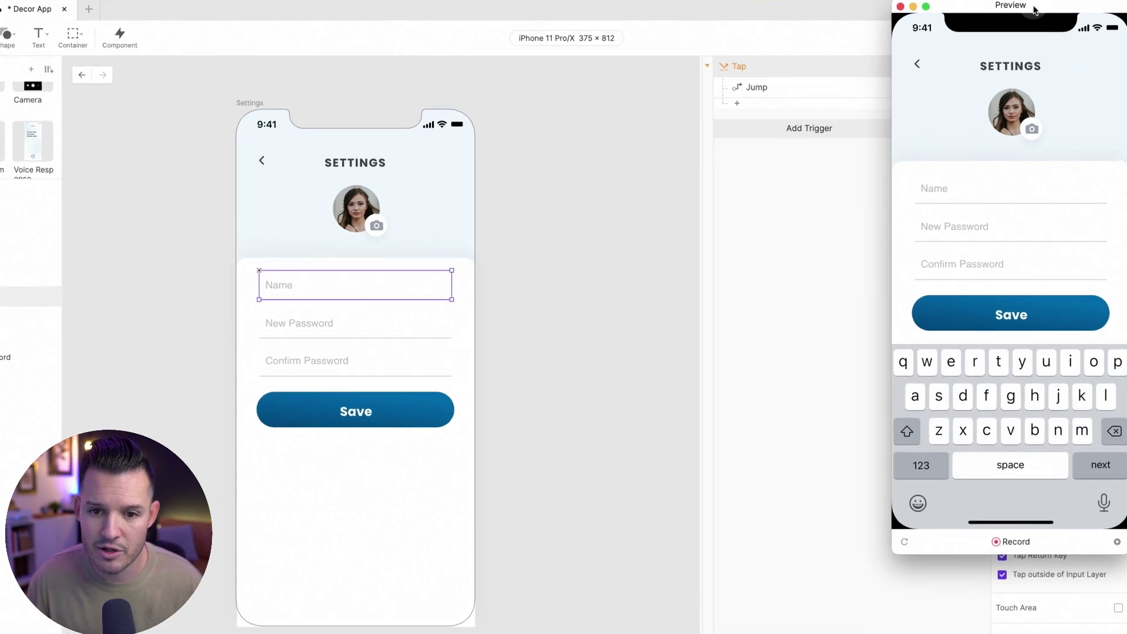
pyautogui.moveTo(1035, 10); pyautogui.dragTo(926, 29)
pyautogui.click(908, 223)
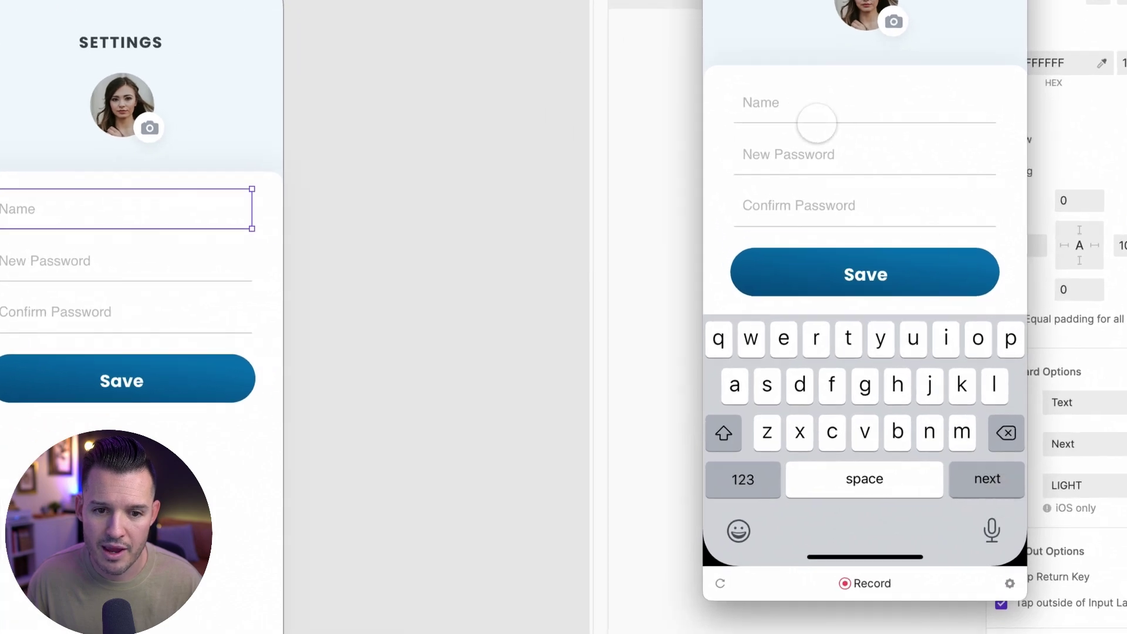
pyautogui.click(795, 154)
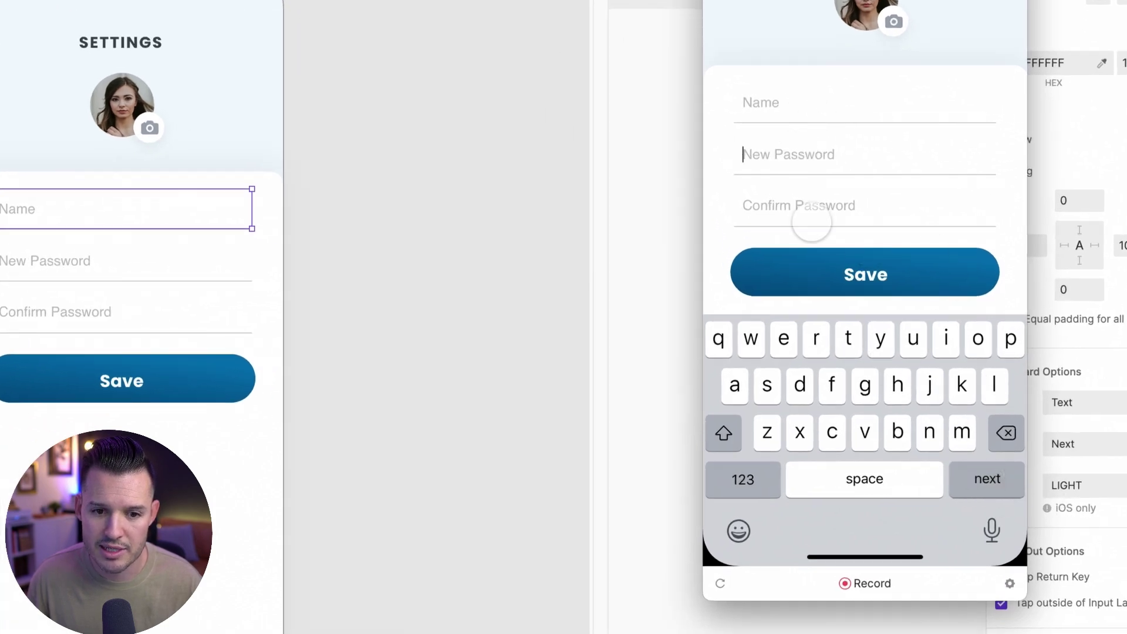
pyautogui.click(777, 104)
pyautogui.write('Je')
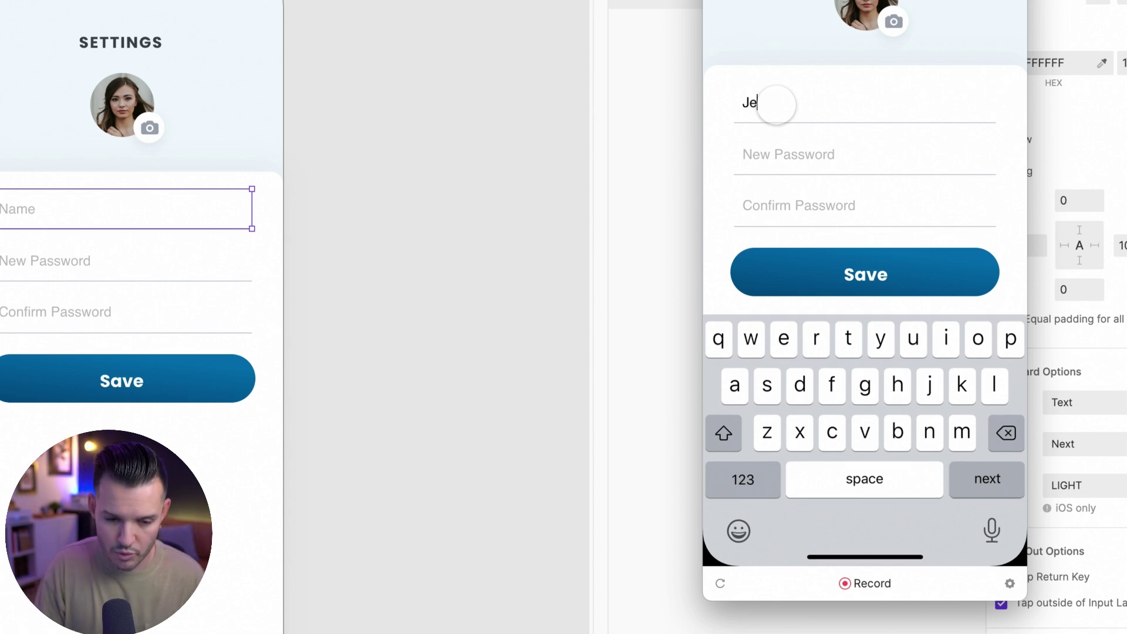
pyautogui.write('1234')
pyautogui.press('Return')
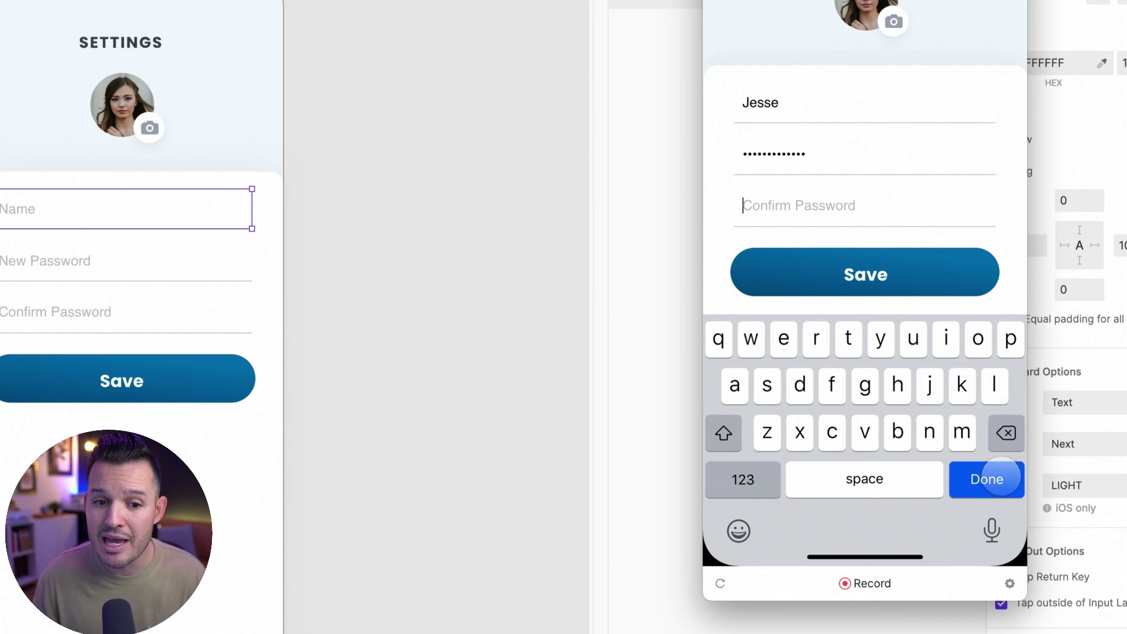
pyautogui.click(840, 157)
pyautogui.press('Return')
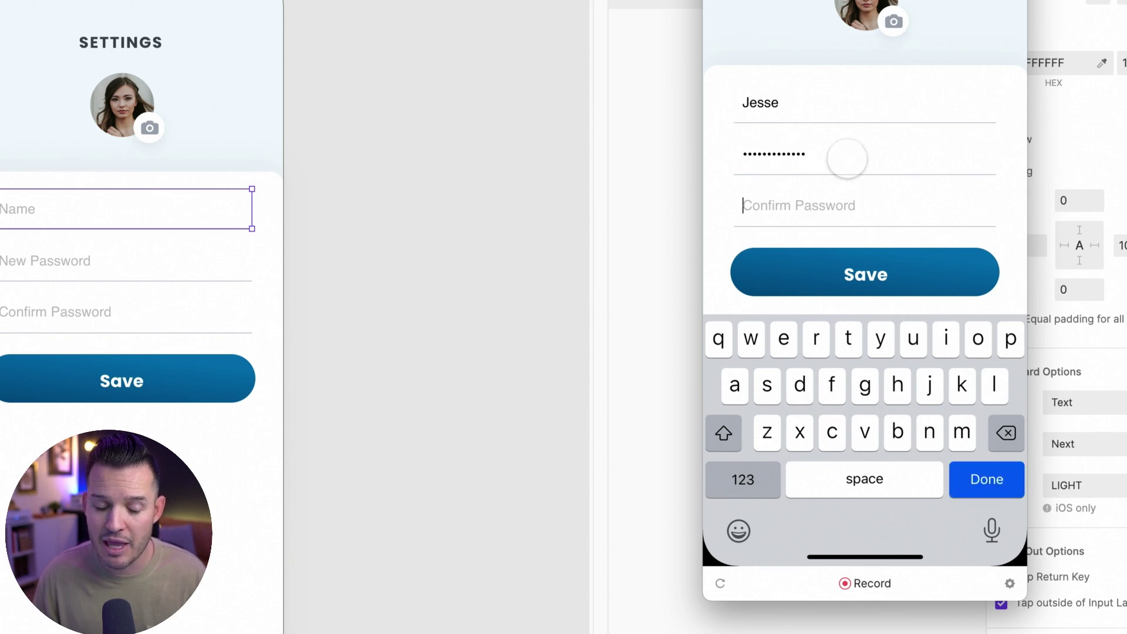
pyautogui.write('pass')
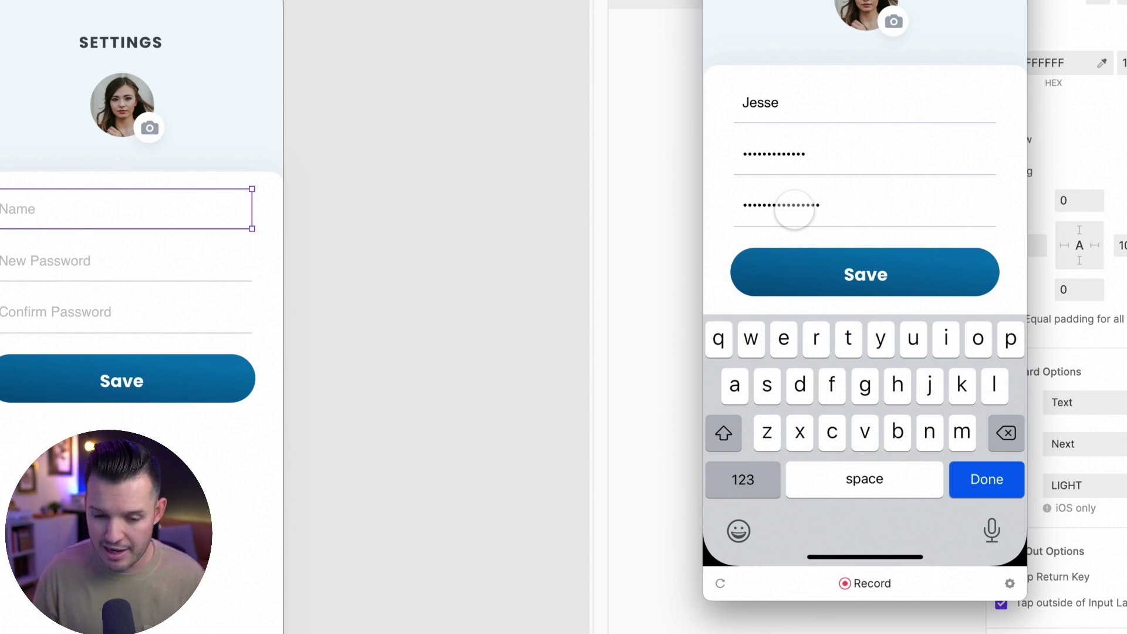
pyautogui.press('Return')
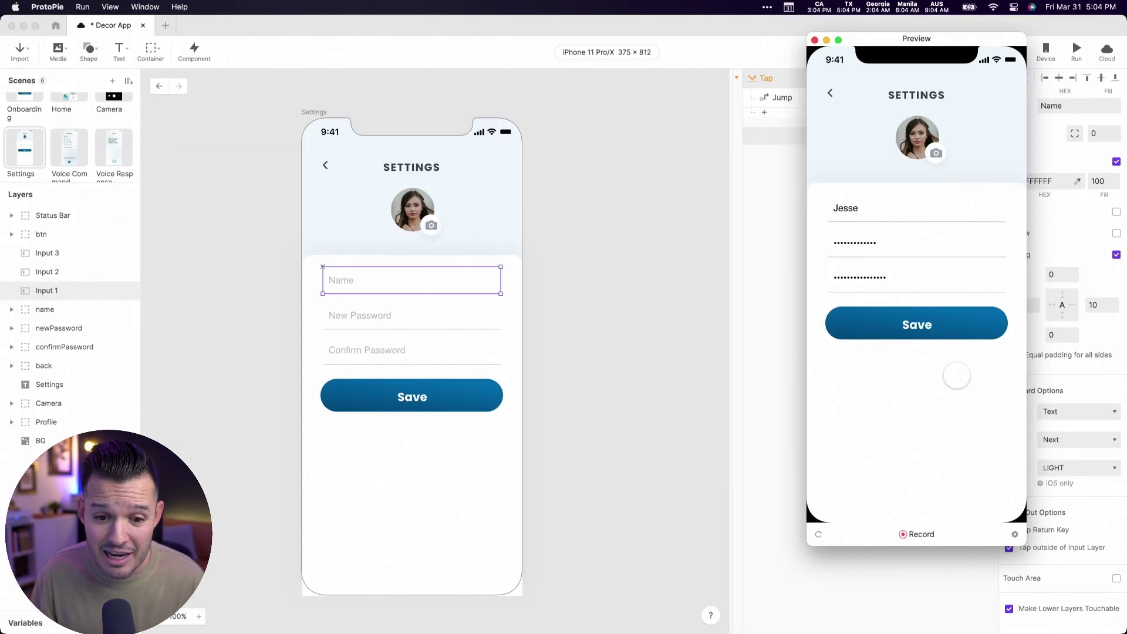
pyautogui.click(820, 204)
pyautogui.click(934, 322)
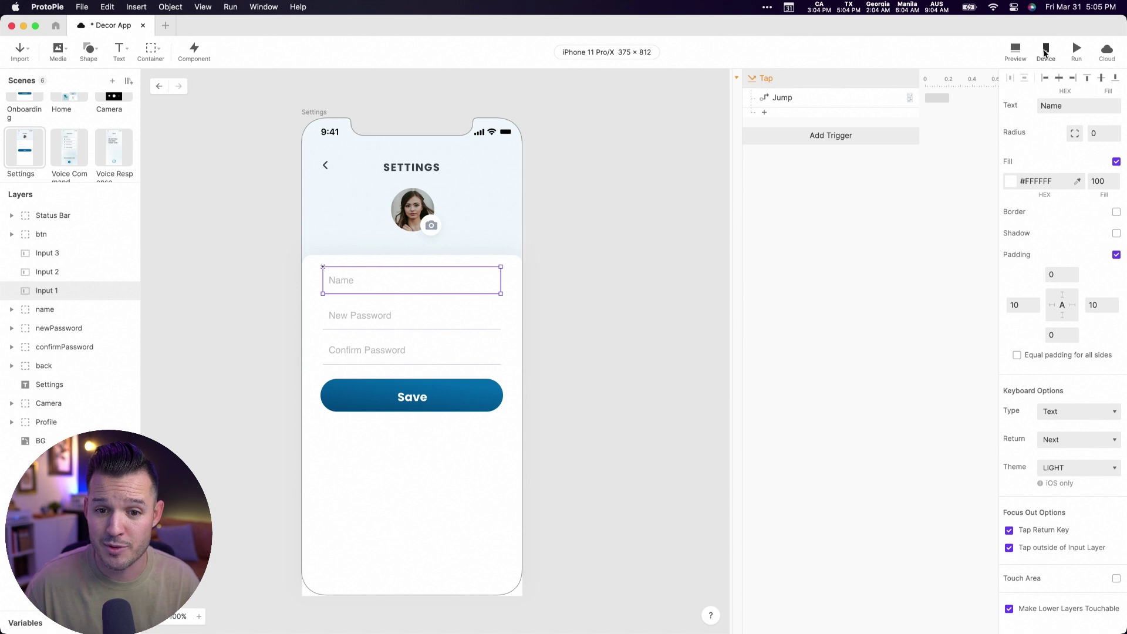
# - Reopen the preview, enter 123456 and a long password, save, then close the preview
pyautogui.click(1015, 50)
pyautogui.click(970, 224)
pyautogui.write('123456')
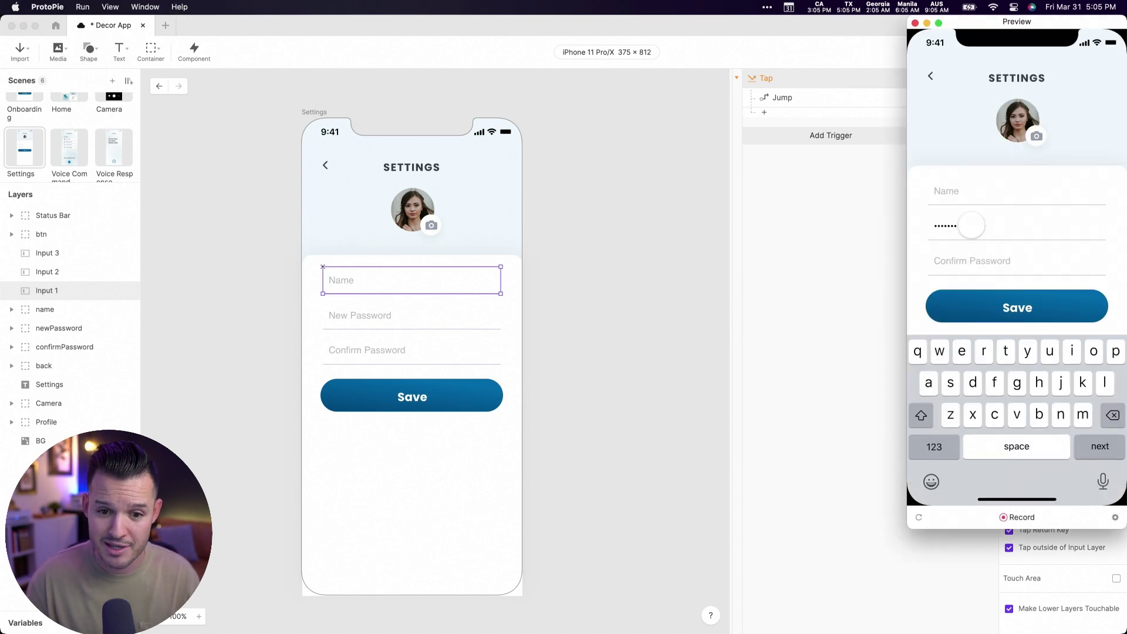
pyautogui.press('BackSpace')
pyautogui.press('BackSpace')
pyautogui.press('BackSpace')
pyautogui.press('BackSpace')
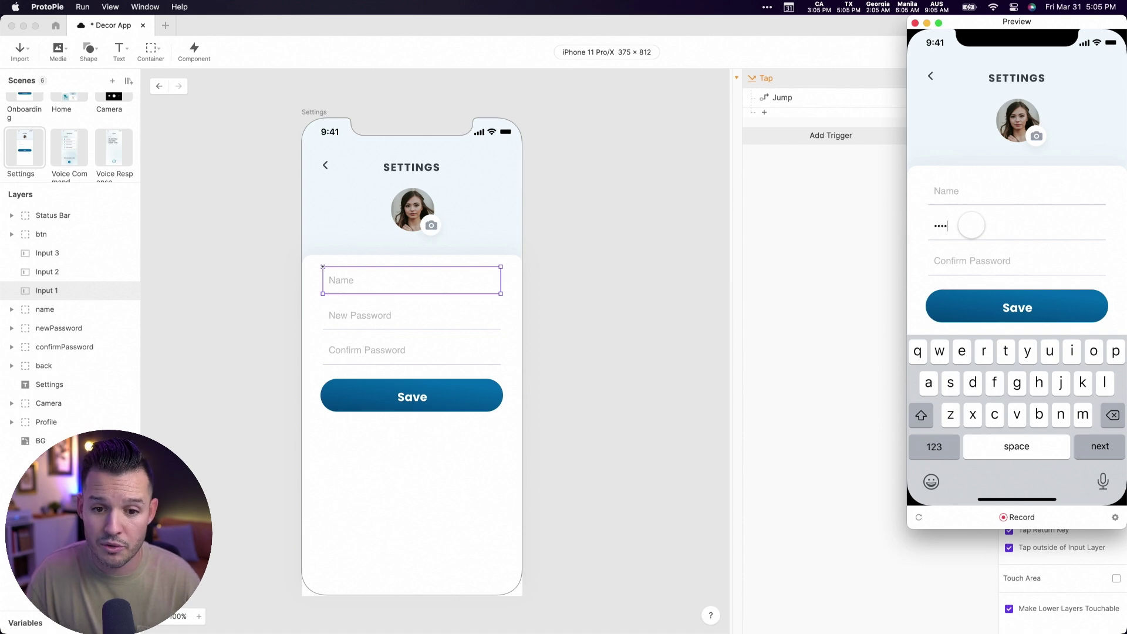
pyautogui.click(1001, 257)
pyautogui.write('123451234512345123451234512345123')
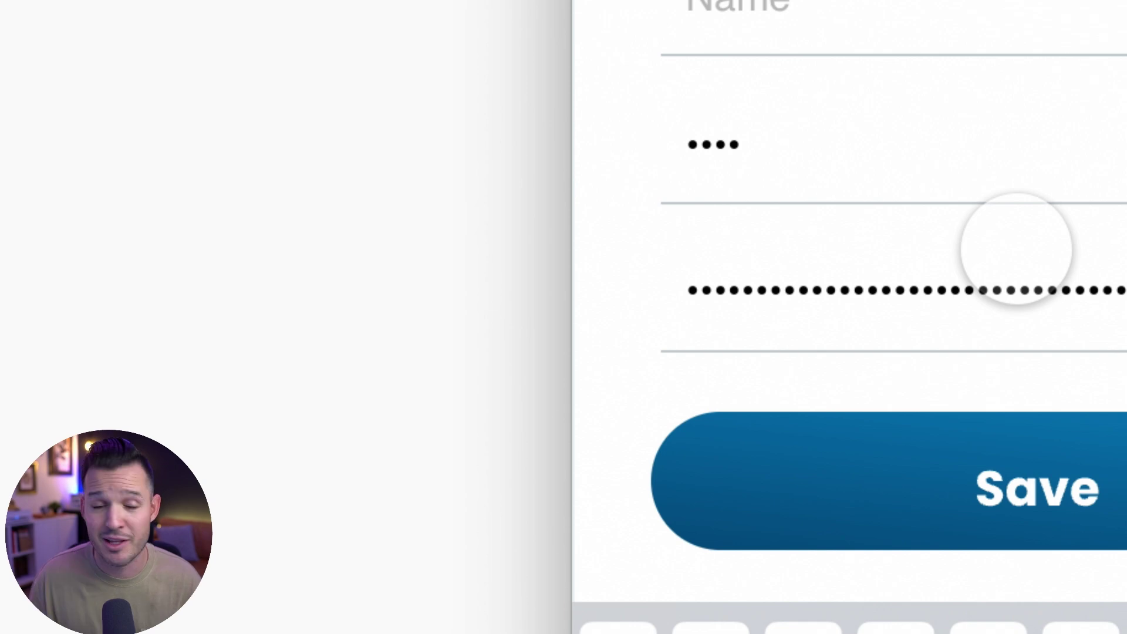
pyautogui.click(1001, 449)
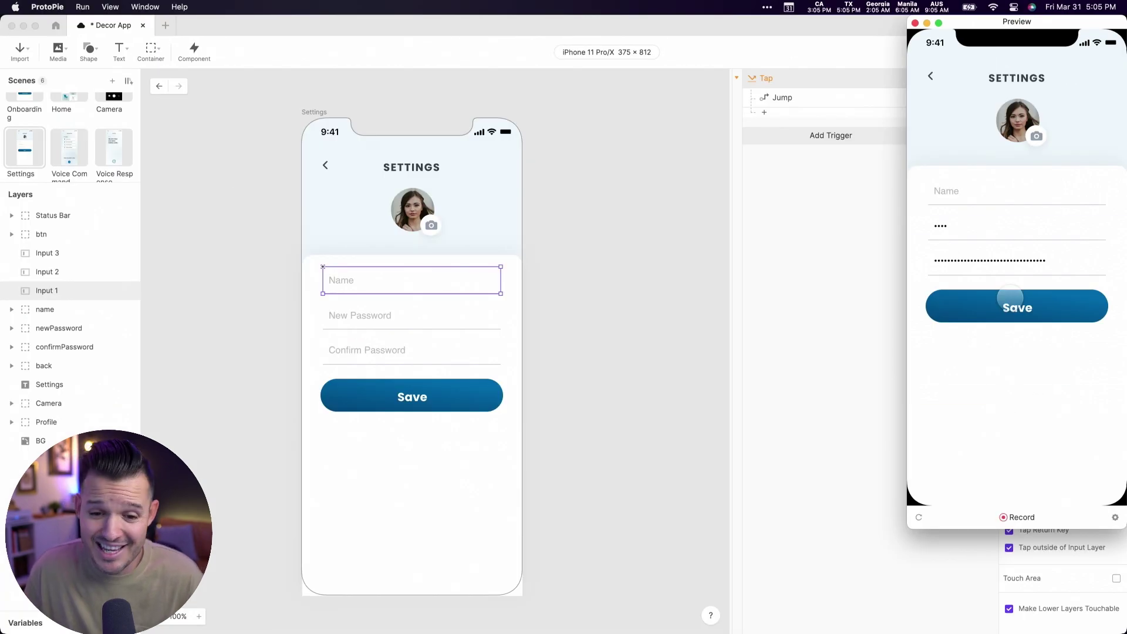
pyautogui.click(916, 24)
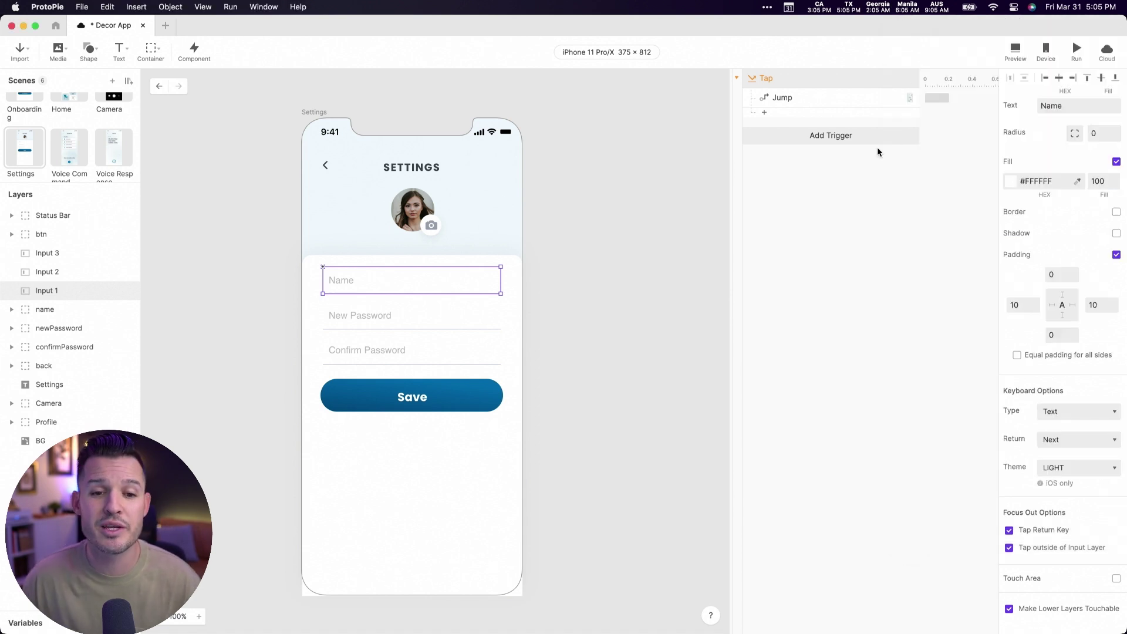
# - Make the Tap trigger target the Save button layer 'btn'
pyautogui.click(415, 399)
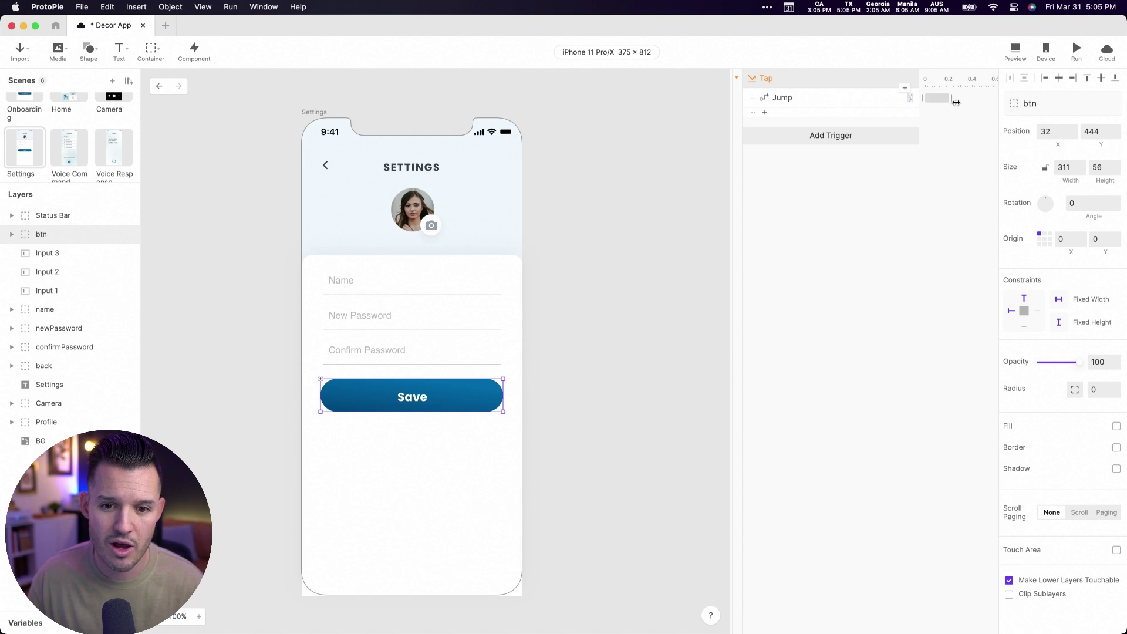
pyautogui.click(791, 101)
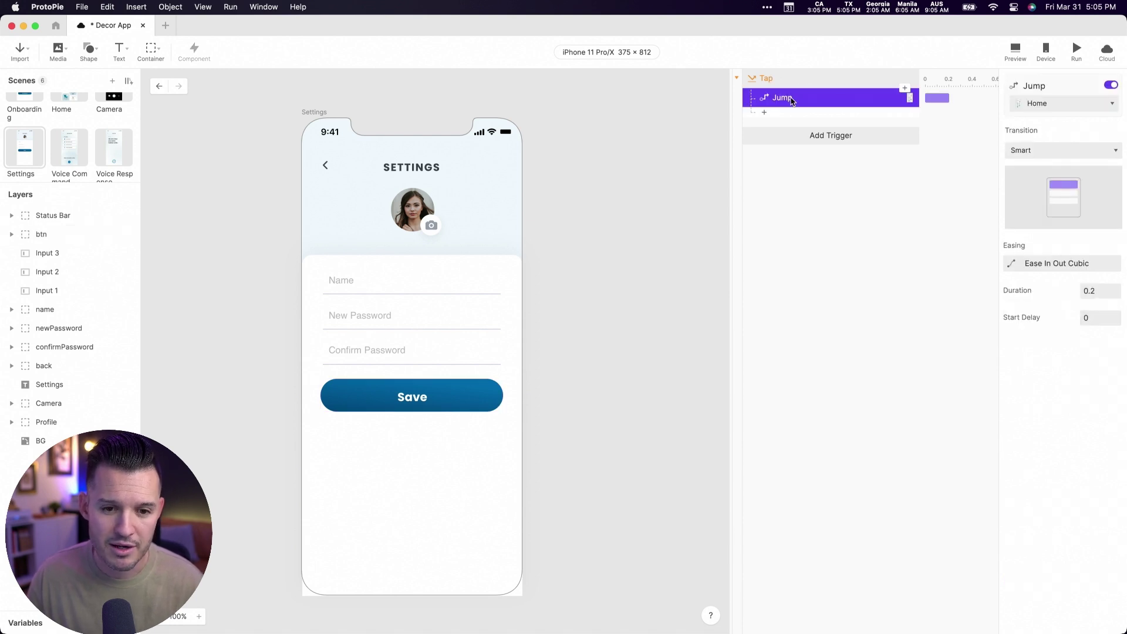
pyautogui.click(790, 83)
pyautogui.click(1043, 104)
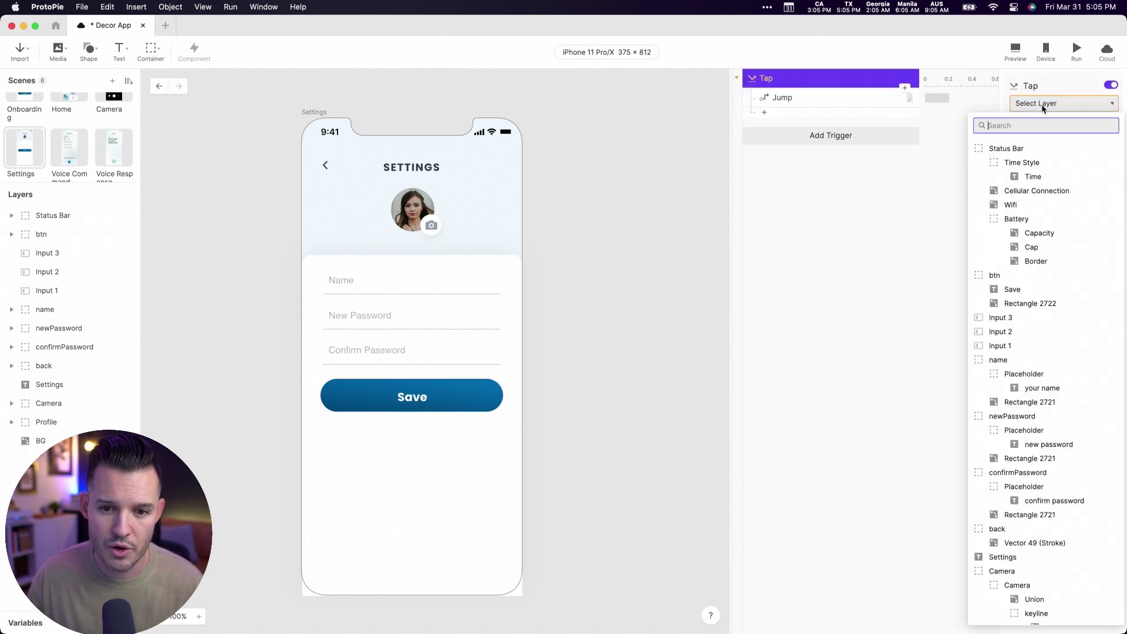
pyautogui.write('btn')
pyautogui.press('Escape')
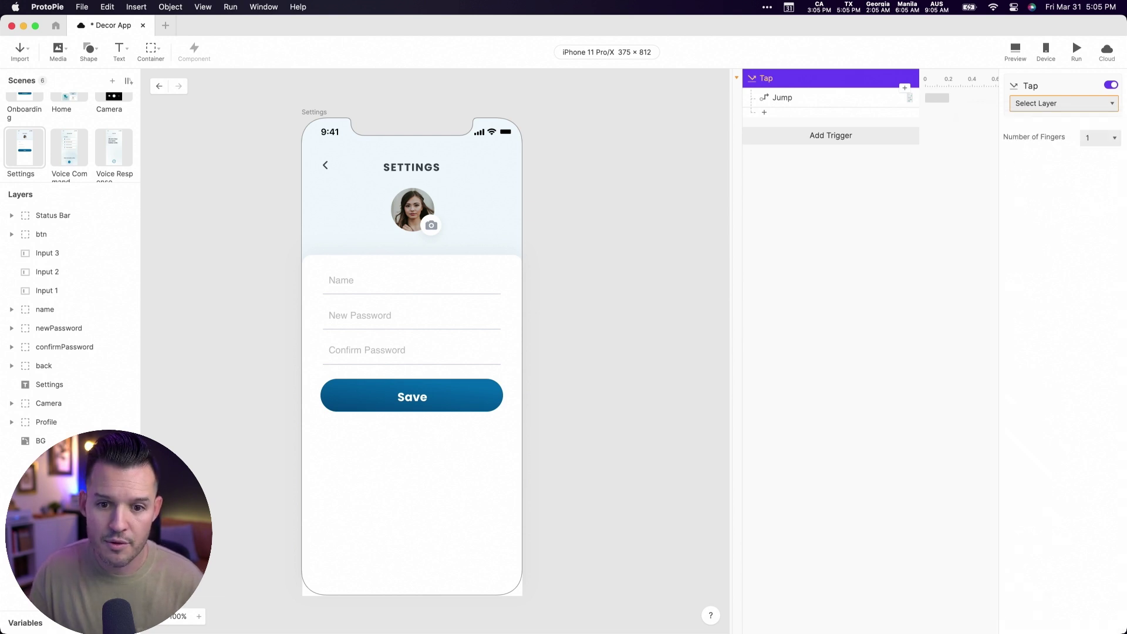
pyautogui.click(1041, 105)
pyautogui.write('btn')
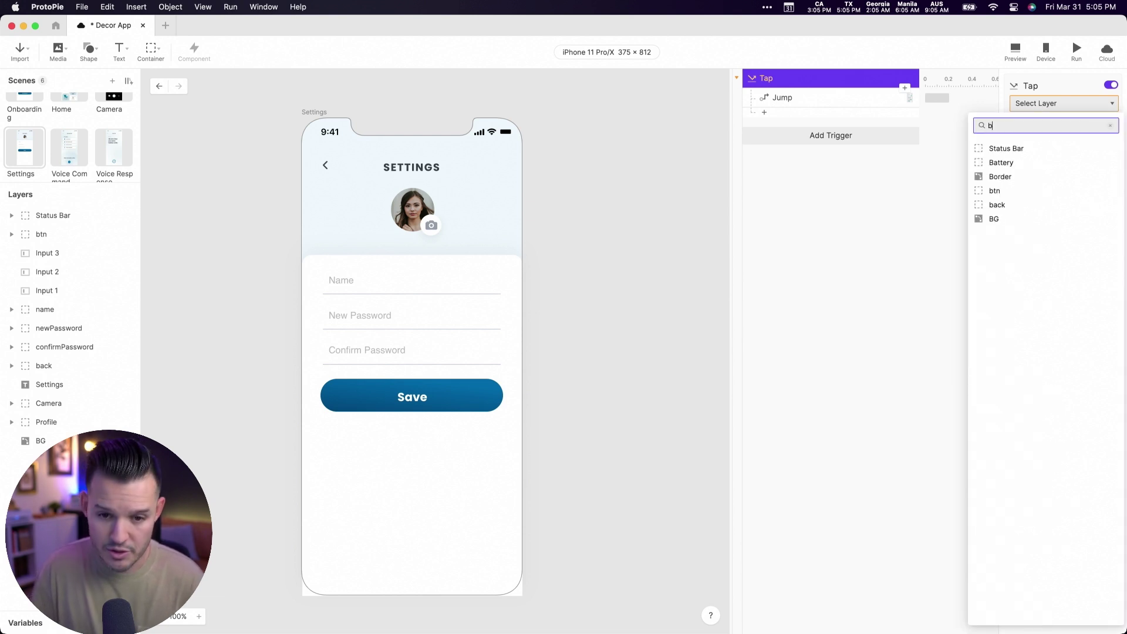
pyautogui.click(1025, 151)
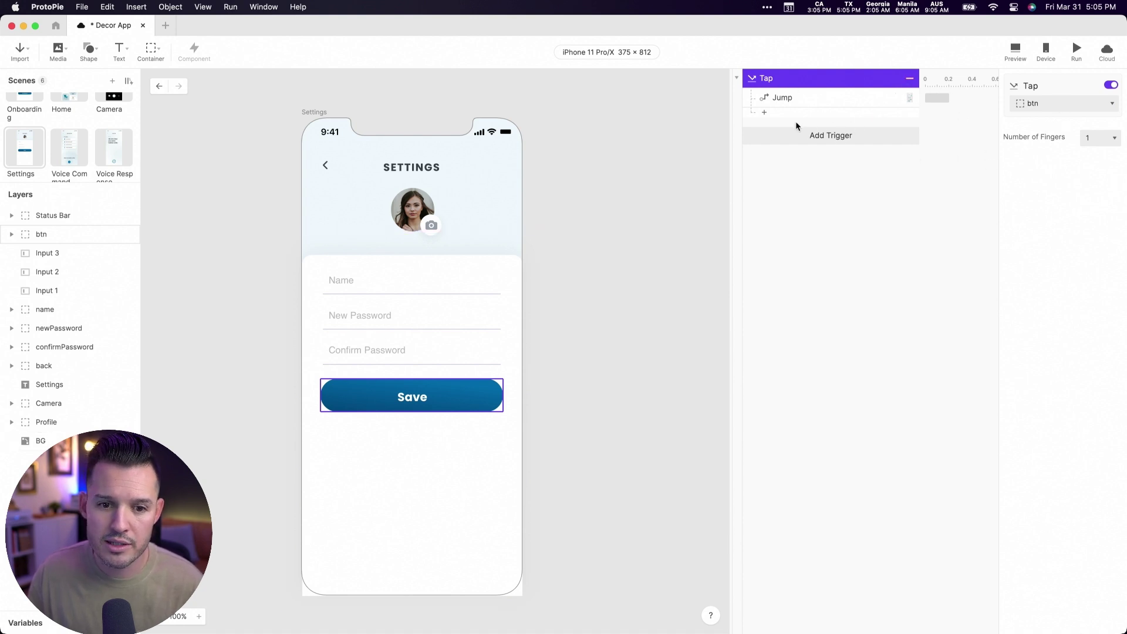
# - Set the Jump response's transition to Slide Out, Left to Right
pyautogui.click(798, 100)
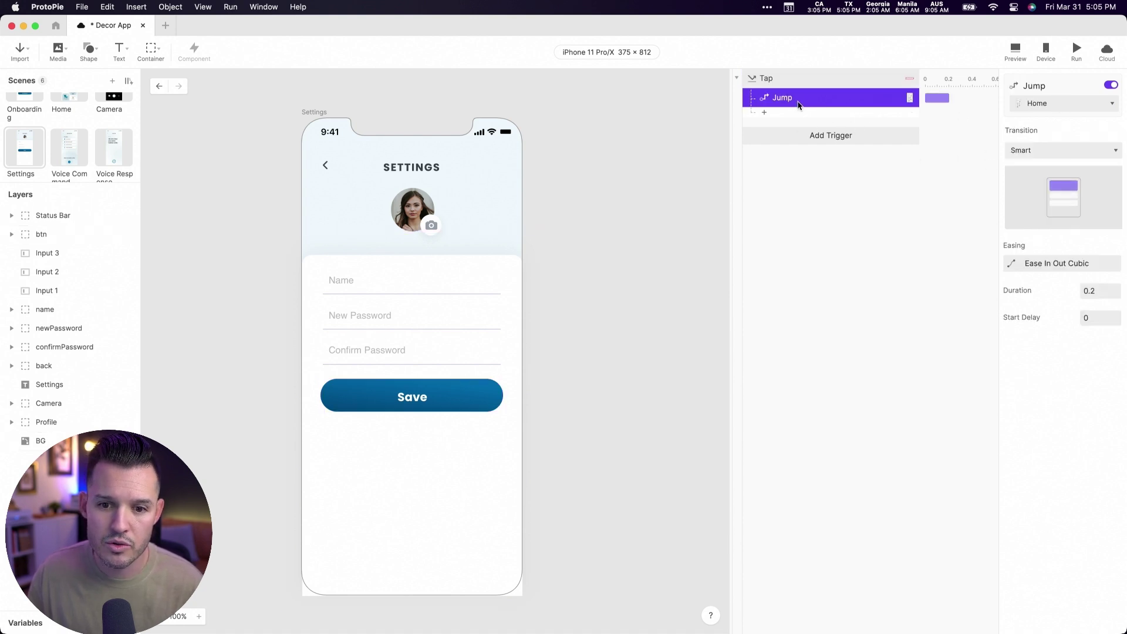
pyautogui.click(1041, 155)
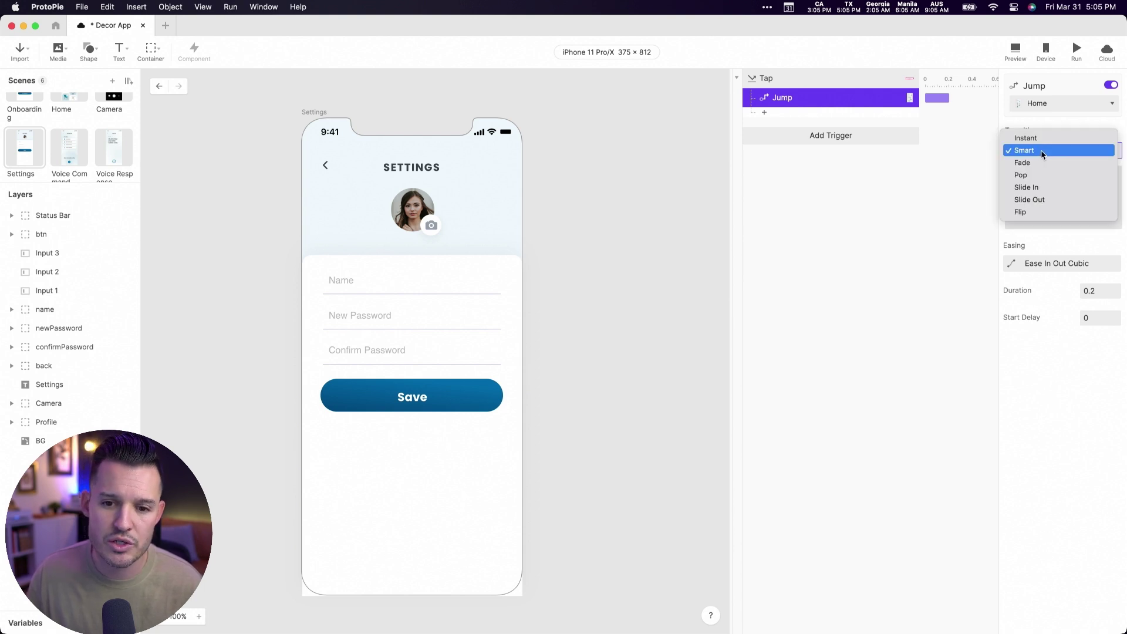
pyautogui.click(1038, 200)
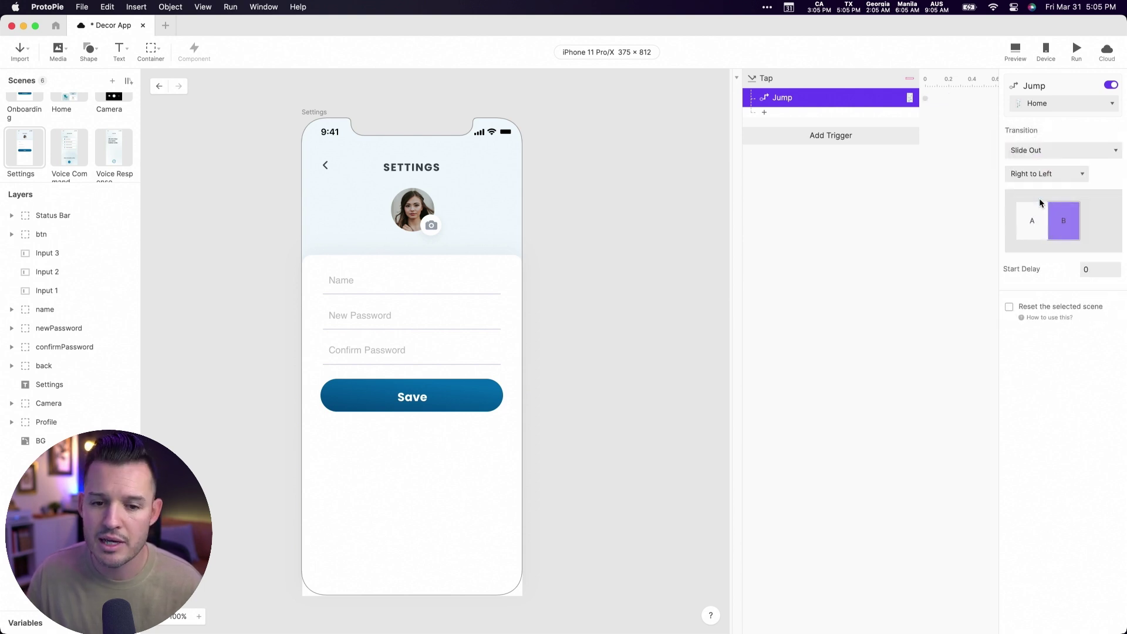
pyautogui.click(1046, 181)
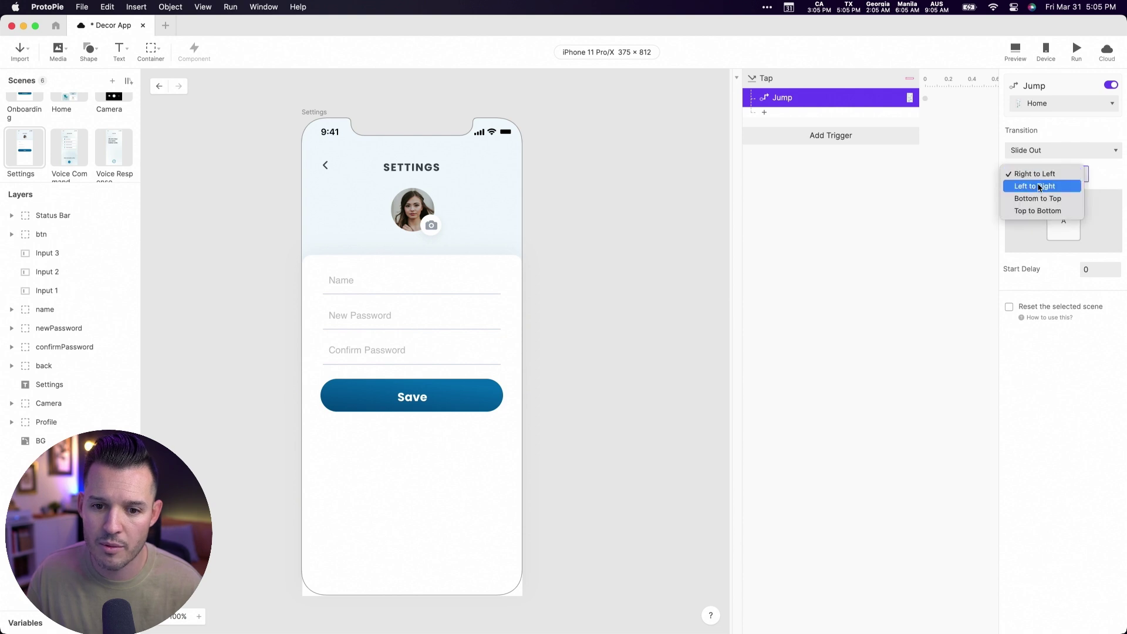
pyautogui.click(1037, 185)
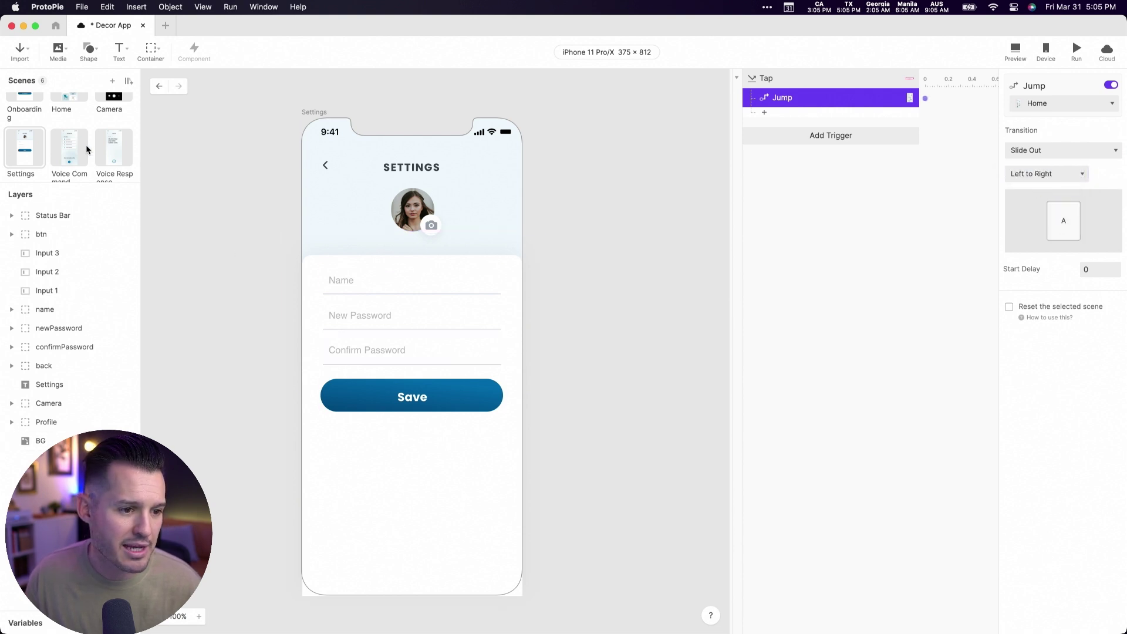
# - On Home, set the side menu Settings label's Jump transition to Slide In
pyautogui.click(77, 106)
pyautogui.click(238, 346)
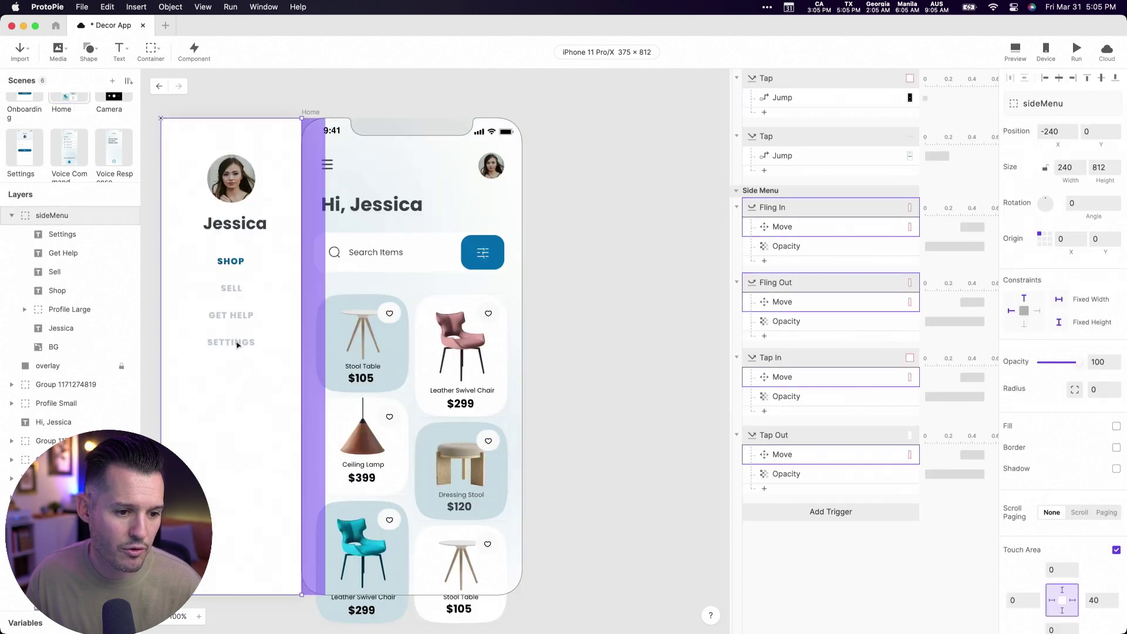
pyautogui.click(237, 345)
pyautogui.click(807, 161)
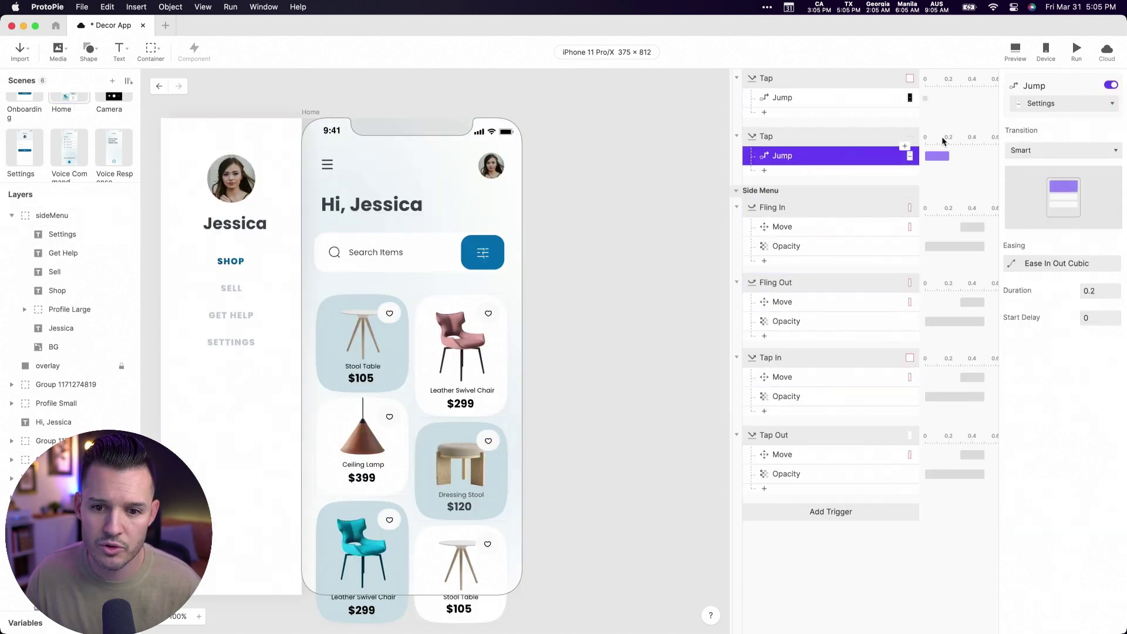
pyautogui.click(1035, 148)
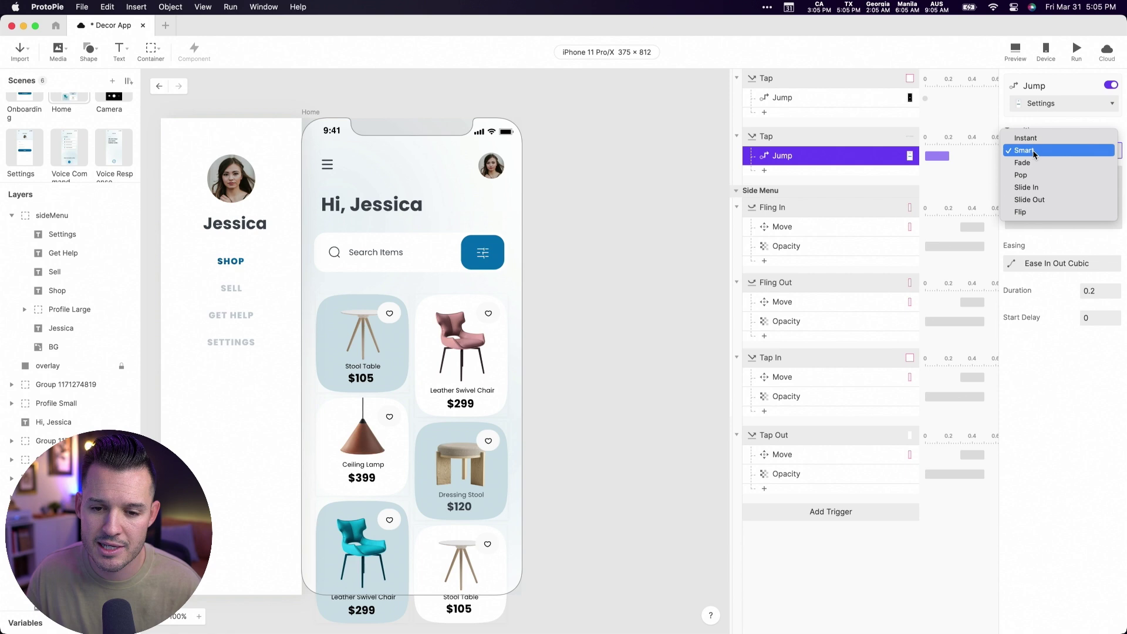
pyautogui.click(1042, 187)
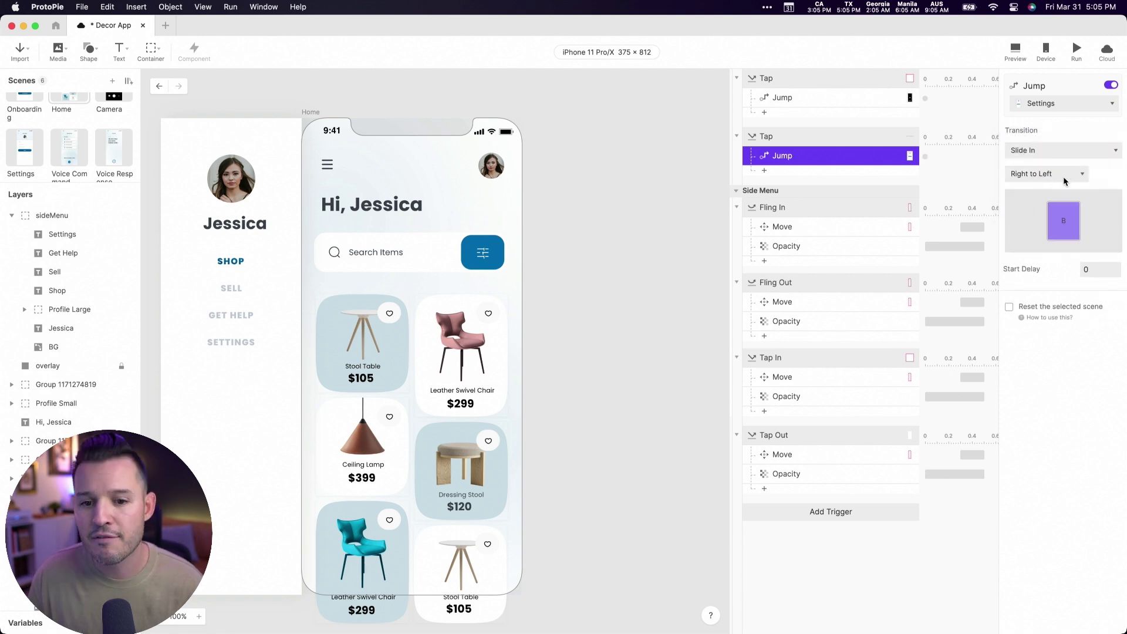
# - Preview twice, going from the side menu to Settings and tapping Save to return Home
pyautogui.click(1016, 53)
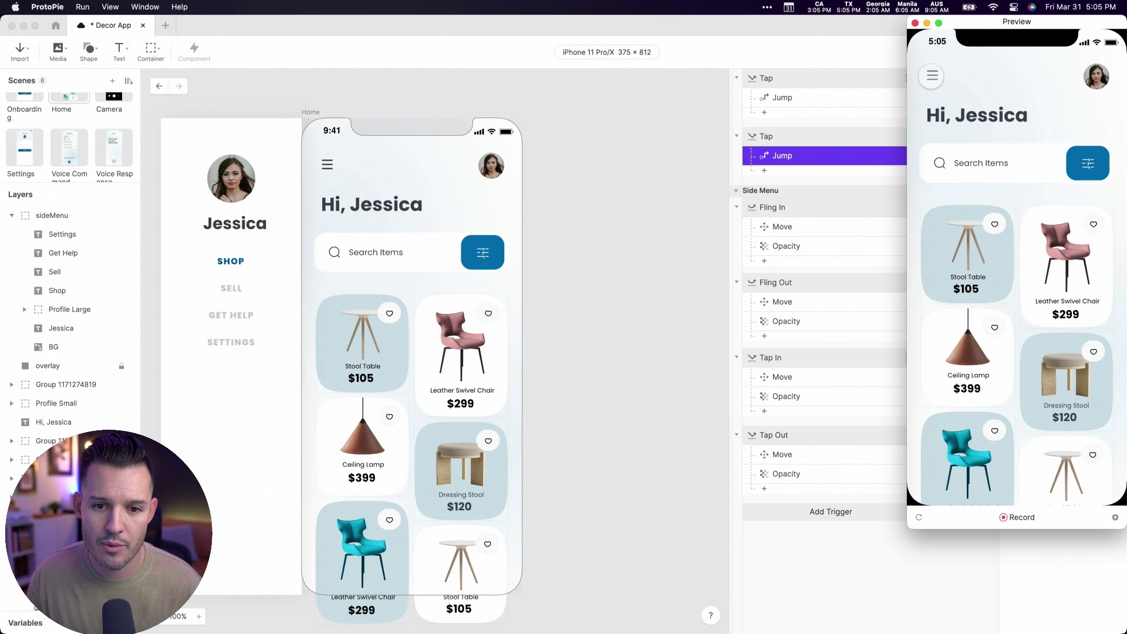
pyautogui.click(931, 77)
pyautogui.click(978, 253)
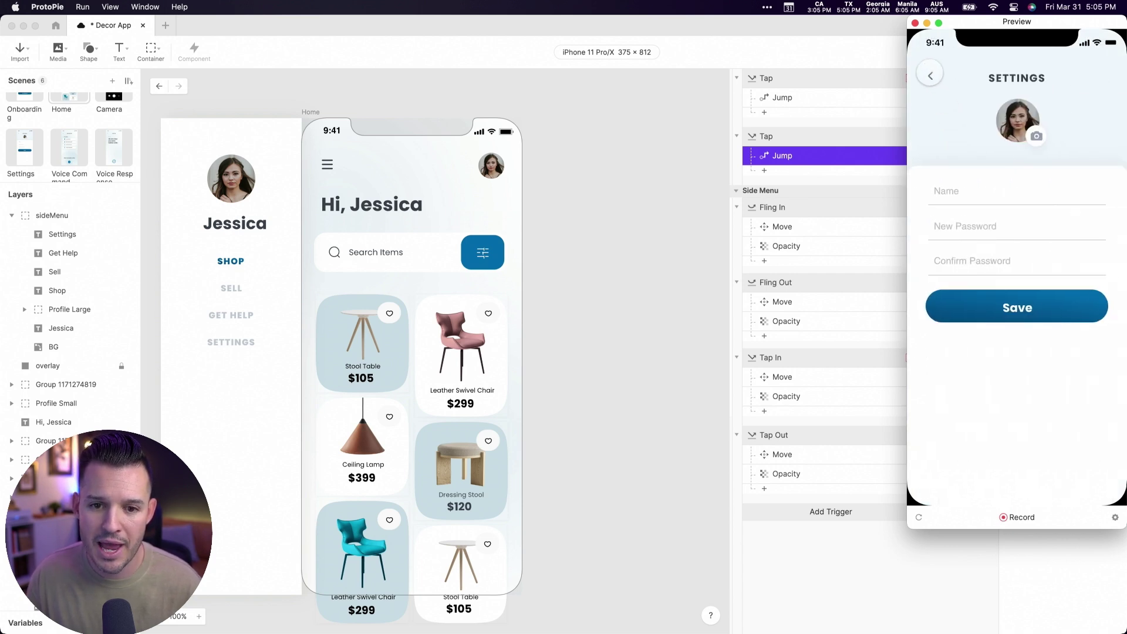
pyautogui.click(995, 307)
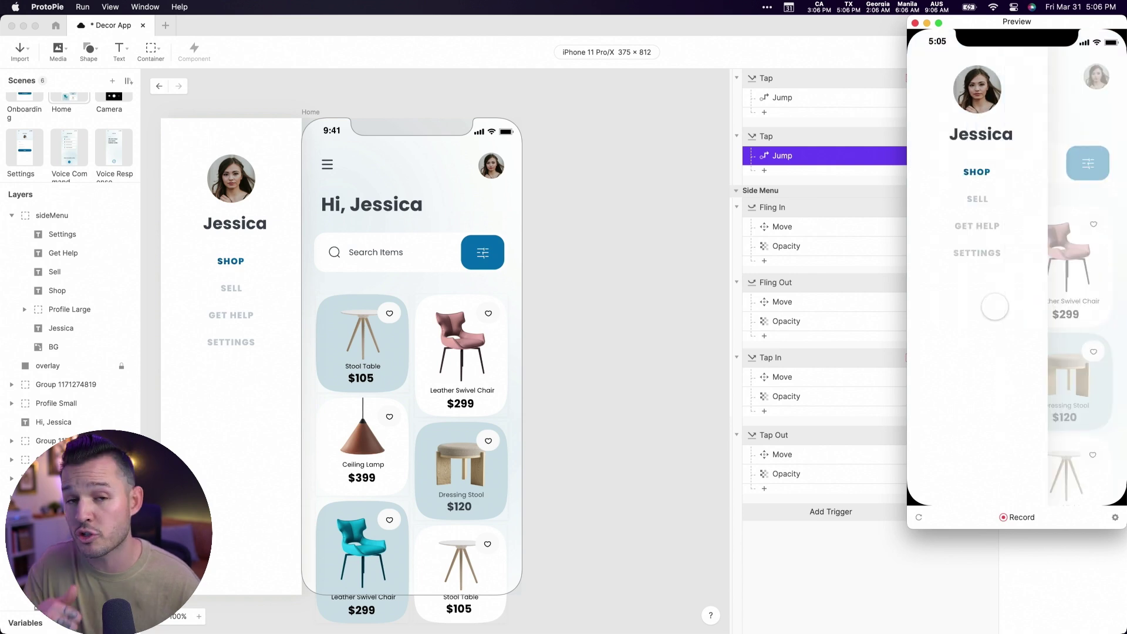
pyautogui.click(915, 22)
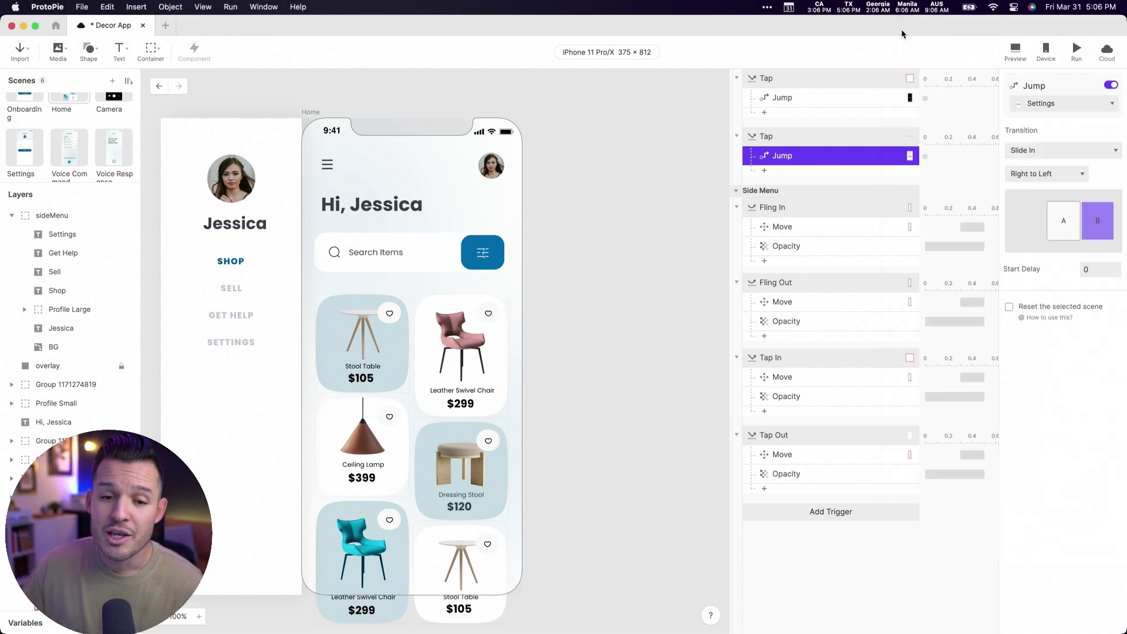
pyautogui.click(1016, 48)
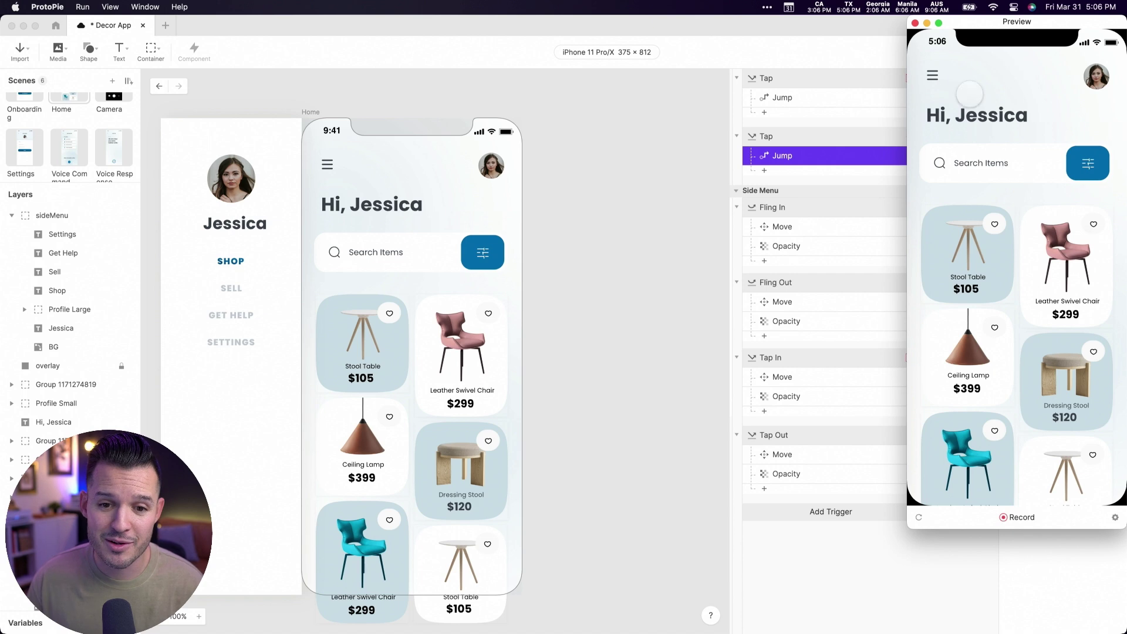
pyautogui.click(932, 75)
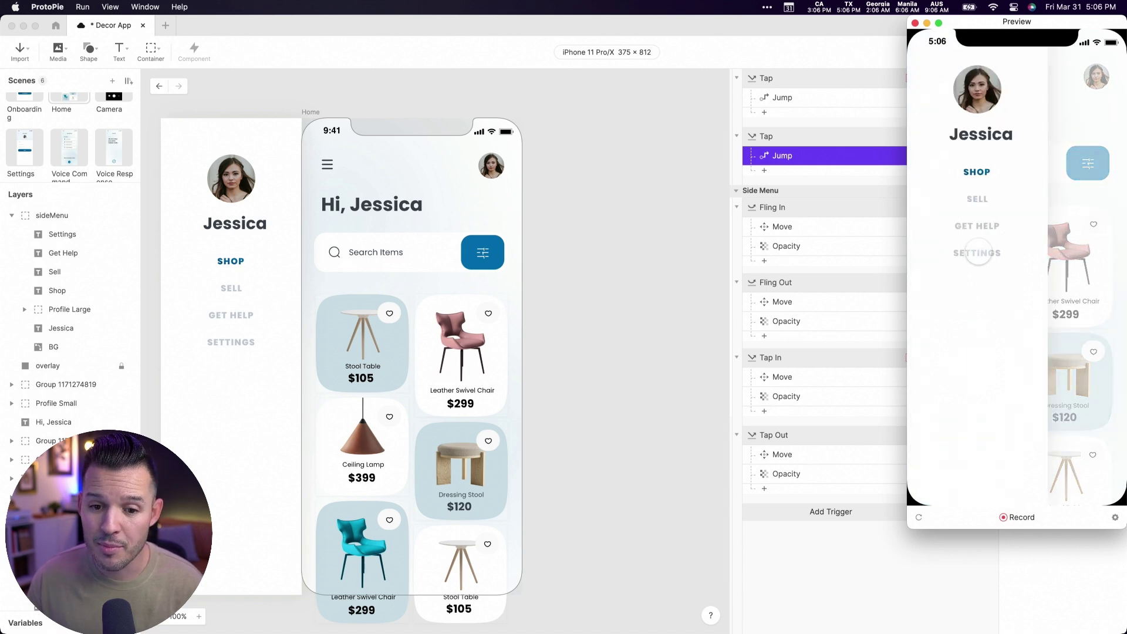
pyautogui.click(978, 253)
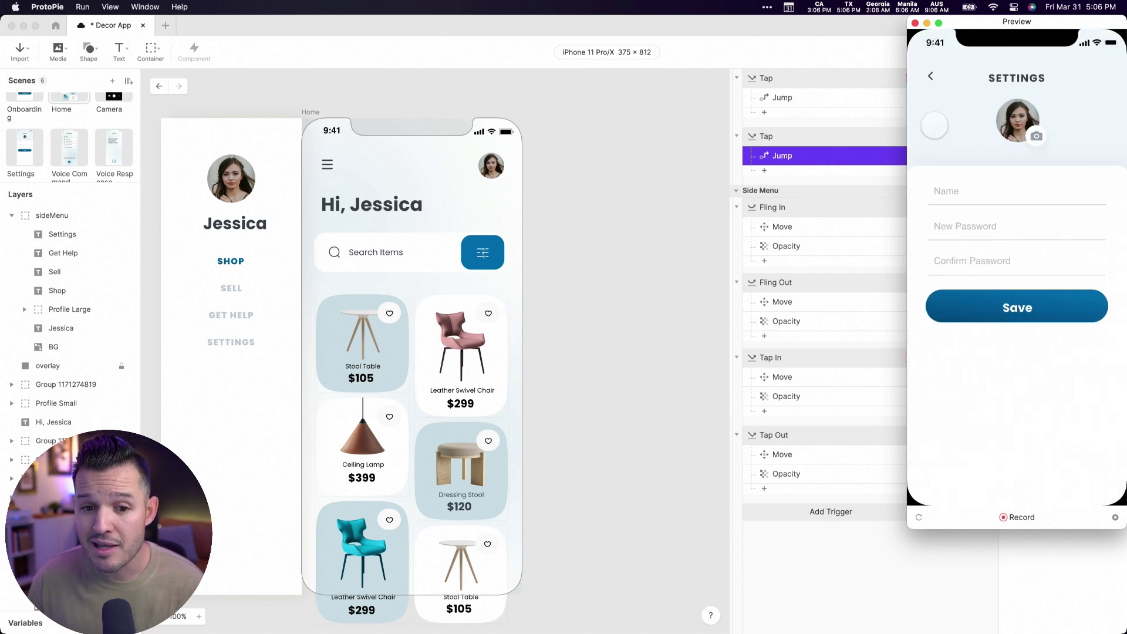
pyautogui.click(1008, 308)
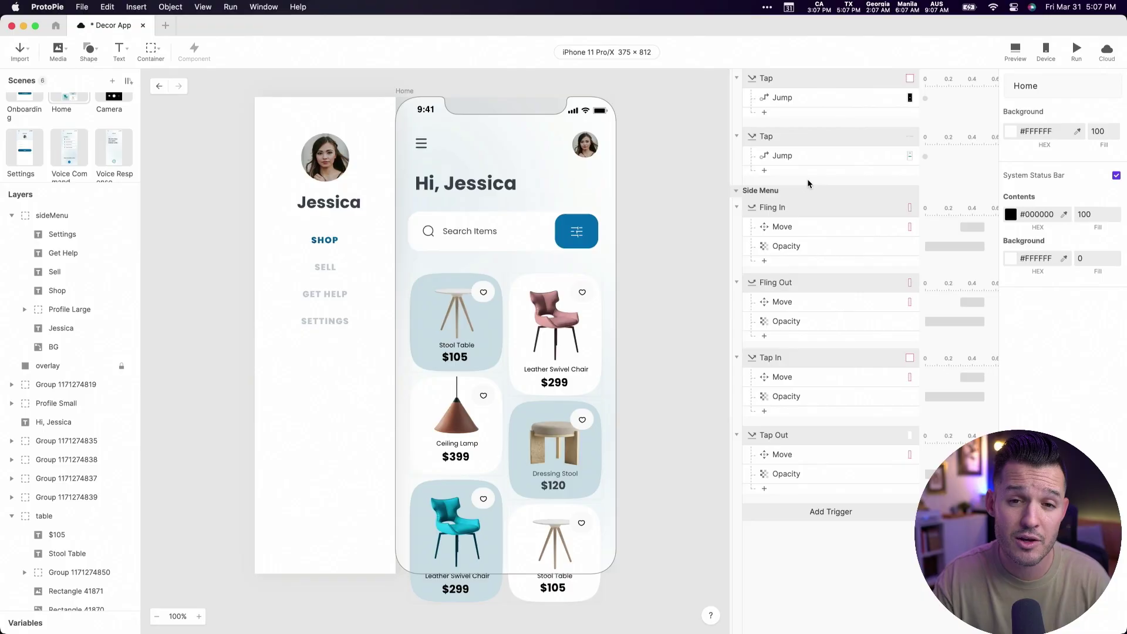
# - Select the SETTINGS text layer in the Home scene's side menu
pyautogui.click(336, 322)
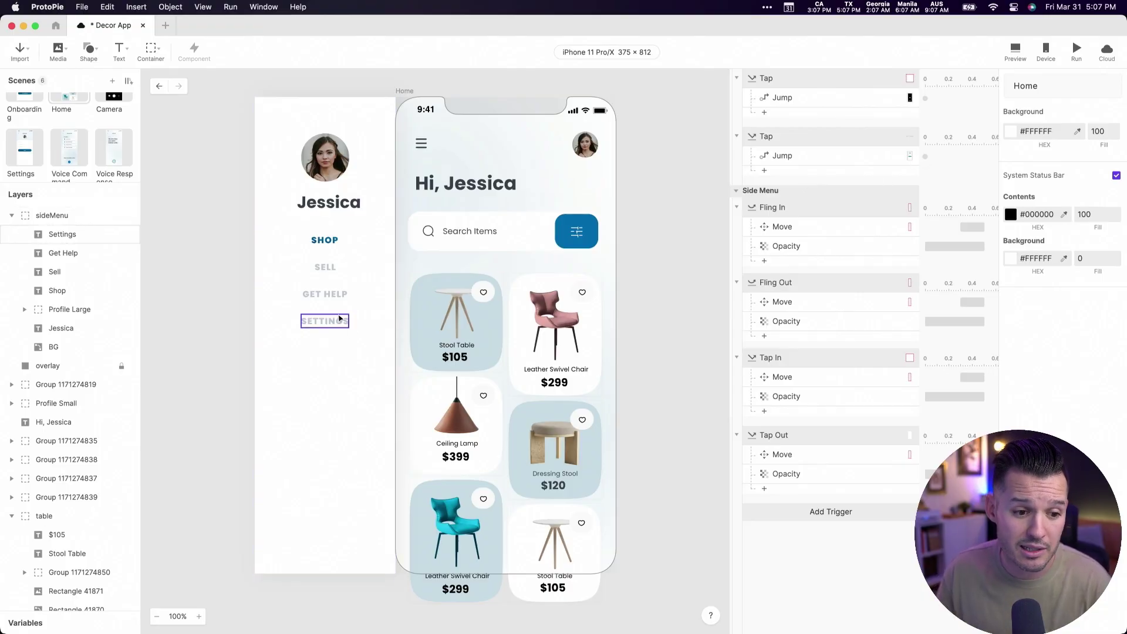
# - Add a Reset response on Current Scene to the Settings label's Tap trigger
pyautogui.click(774, 138)
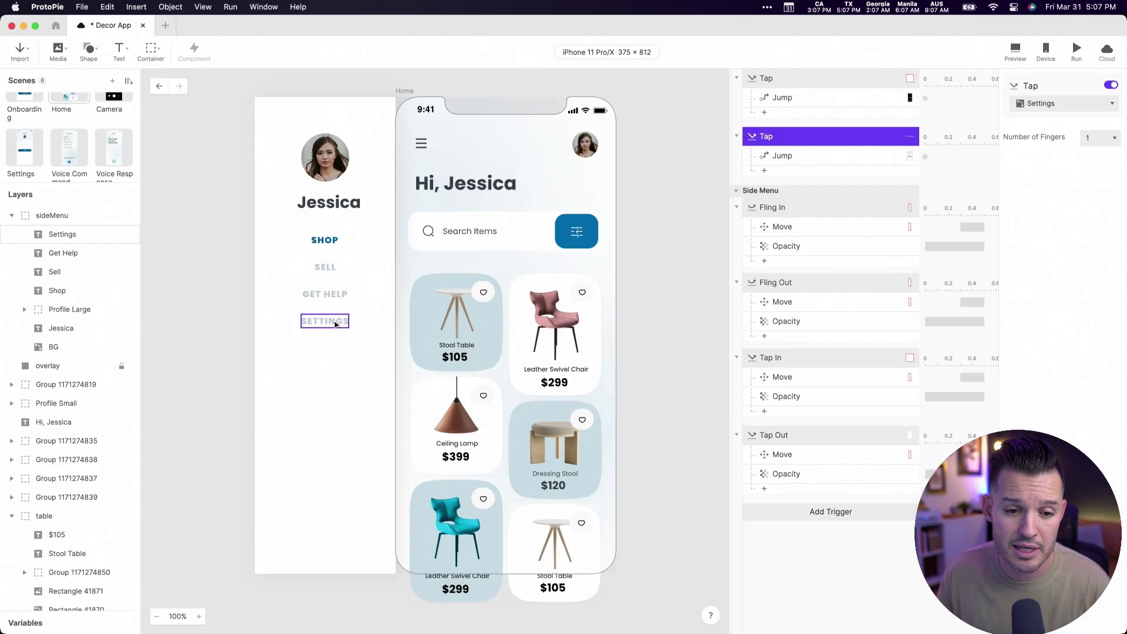
pyautogui.click(802, 156)
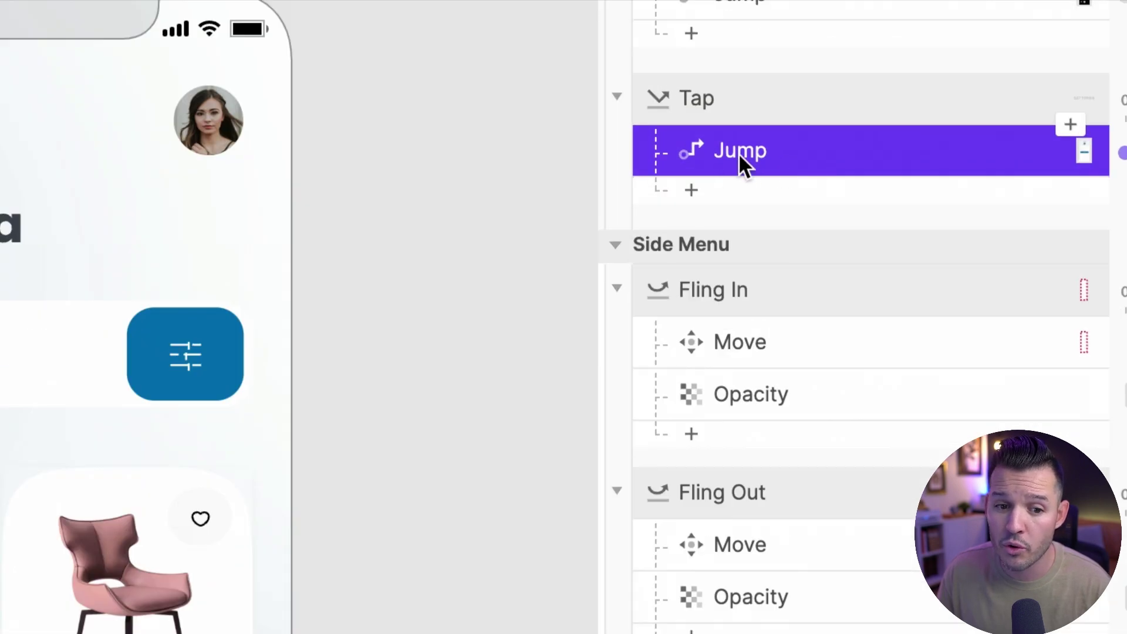
pyautogui.click(692, 194)
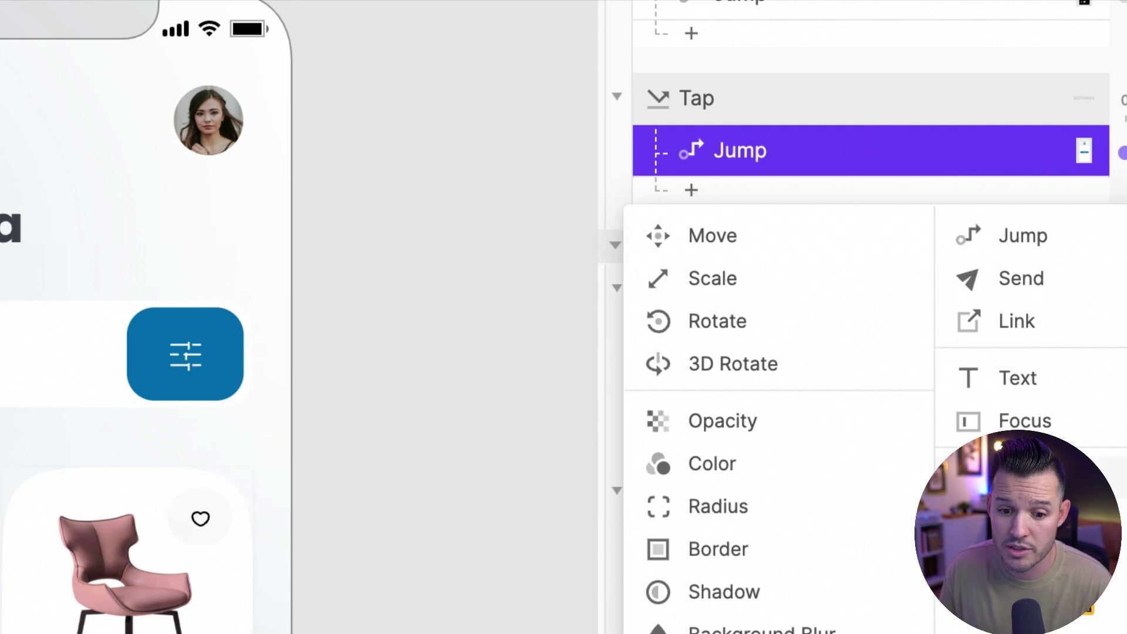
pyautogui.click(1034, 476)
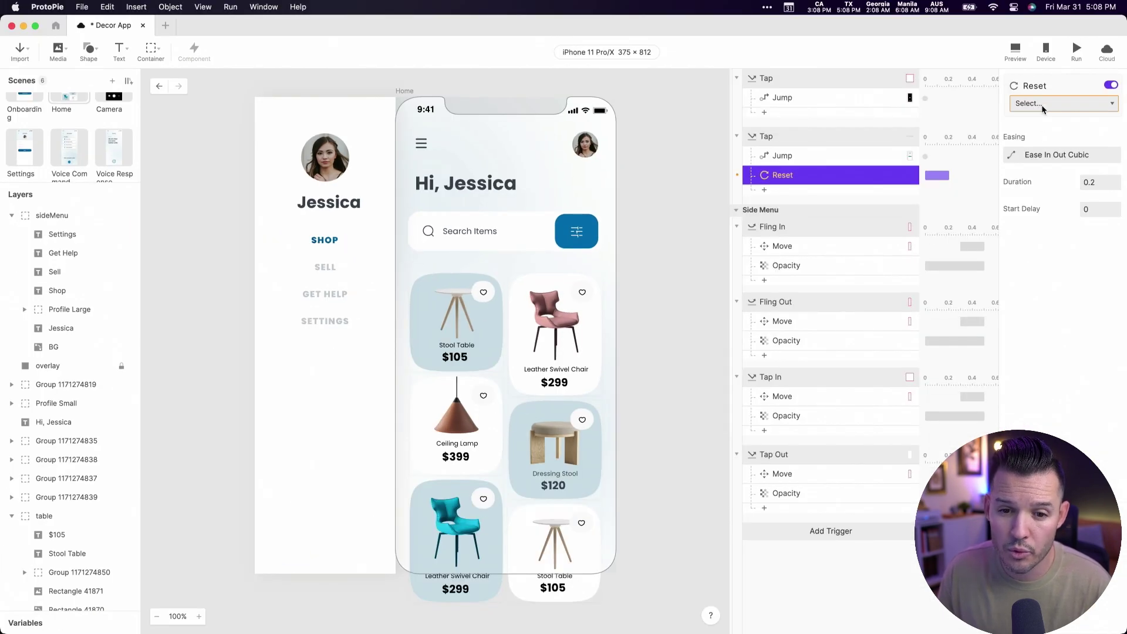
pyautogui.click(1043, 104)
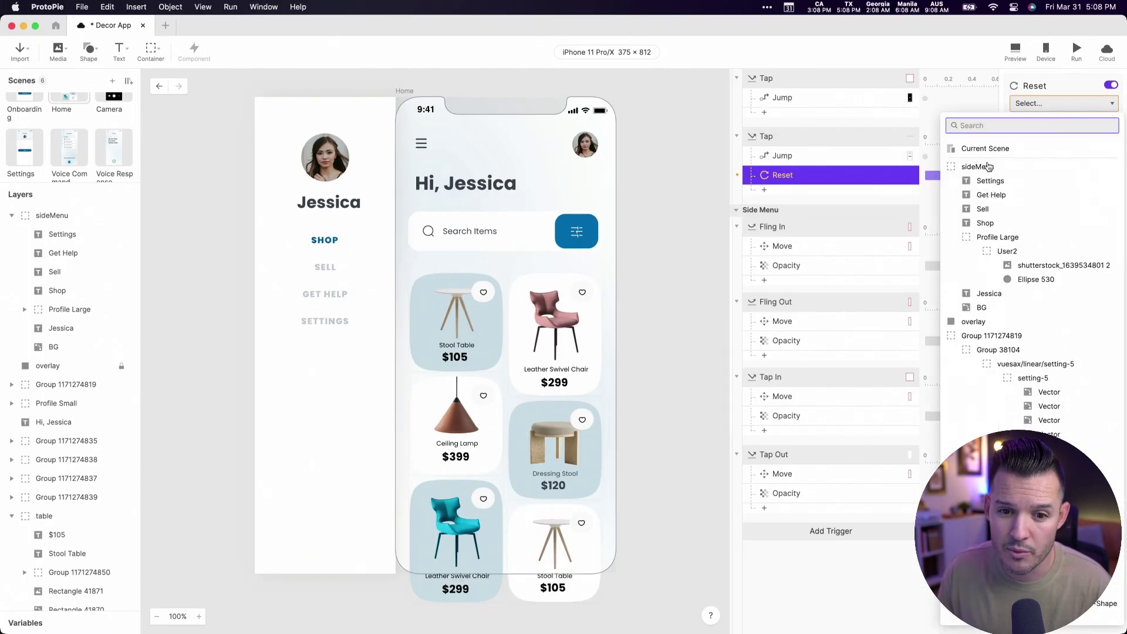
pyautogui.click(993, 147)
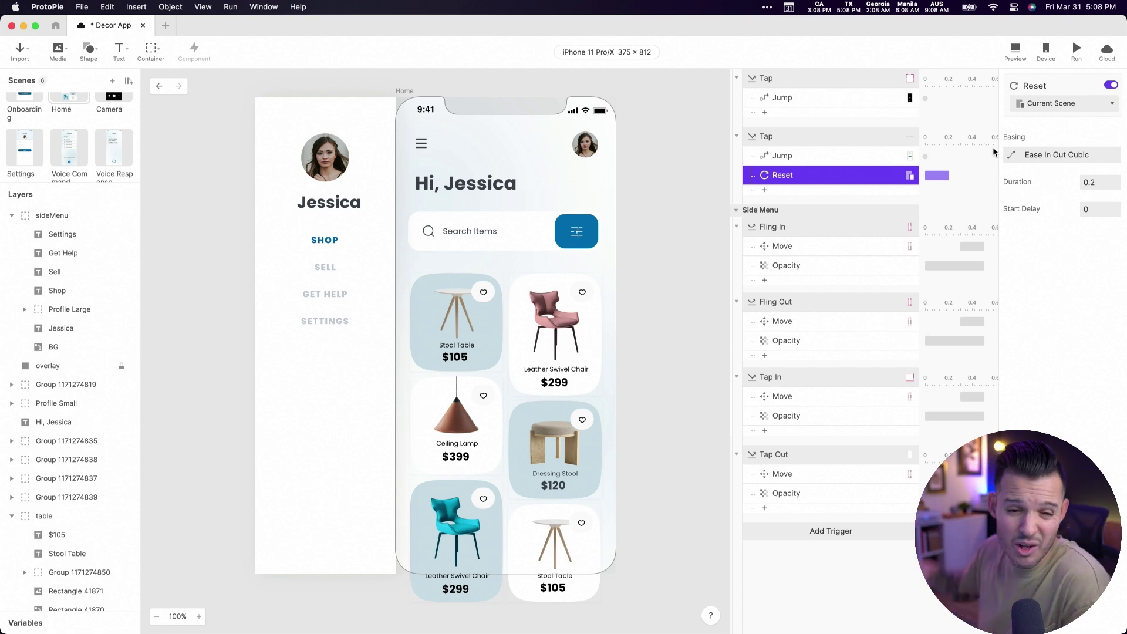
# - Preview the jump to Settings, then delay the Reset response to start at 0.22
pyautogui.click(1016, 50)
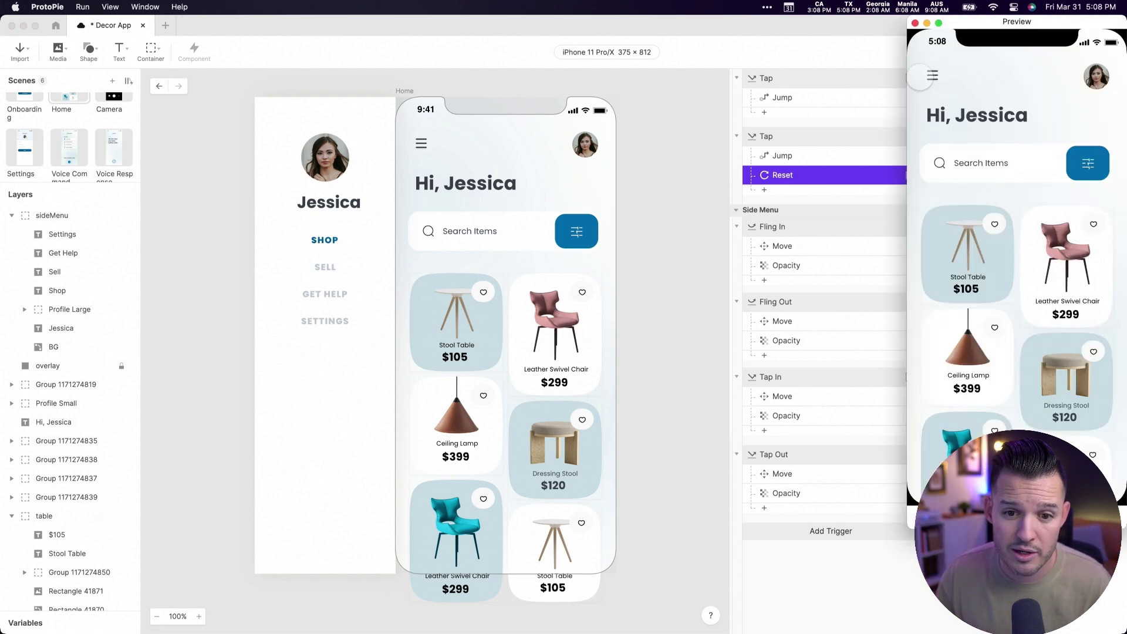
pyautogui.click(932, 75)
pyautogui.click(997, 259)
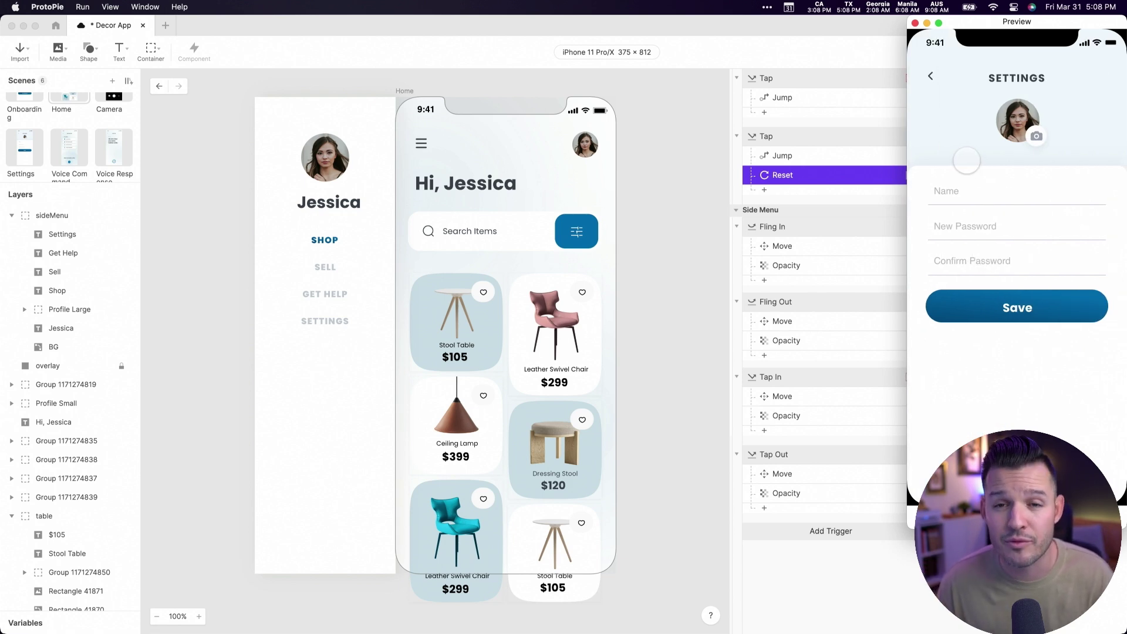
pyautogui.click(790, 159)
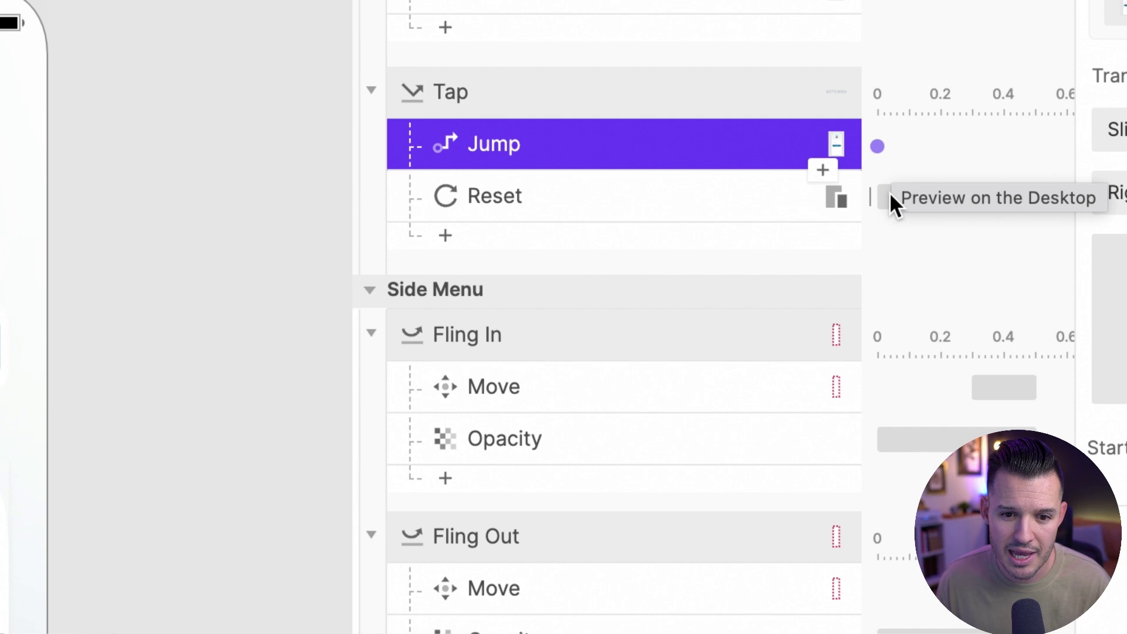
pyautogui.moveTo(890, 195); pyautogui.dragTo(963, 195)
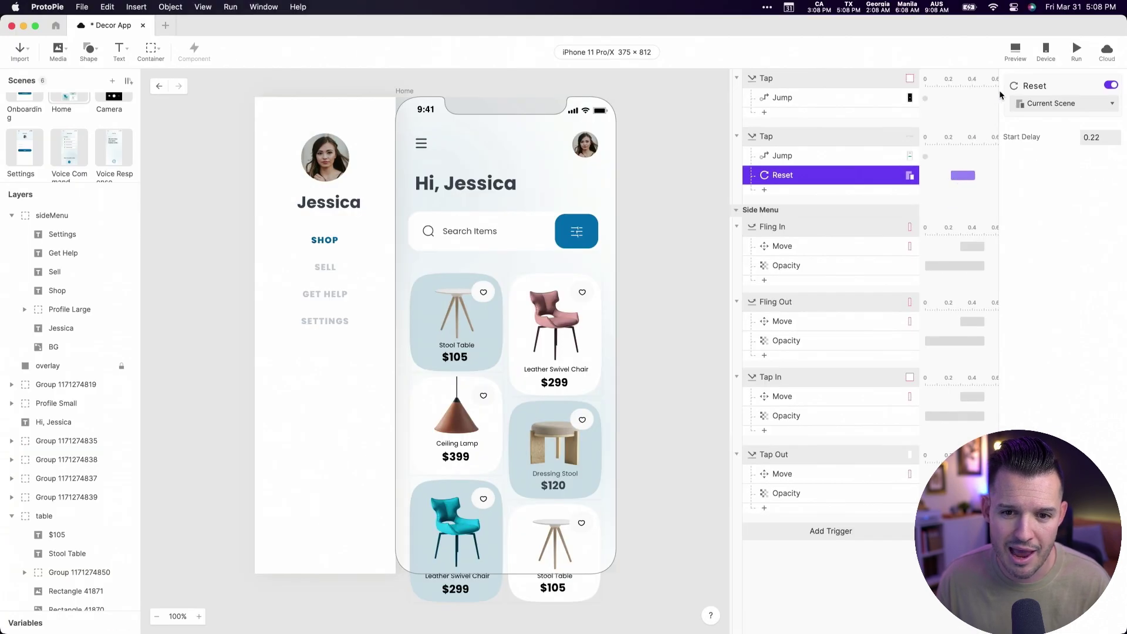
# - Preview again and check that Save on Settings returns to Home
pyautogui.click(1019, 51)
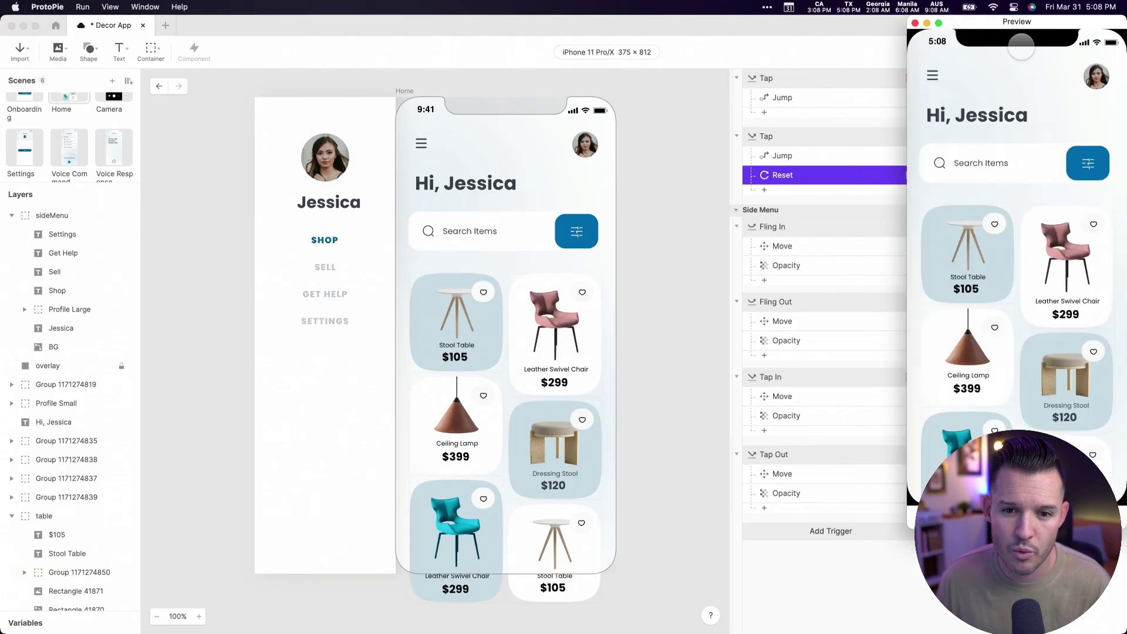
pyautogui.click(932, 76)
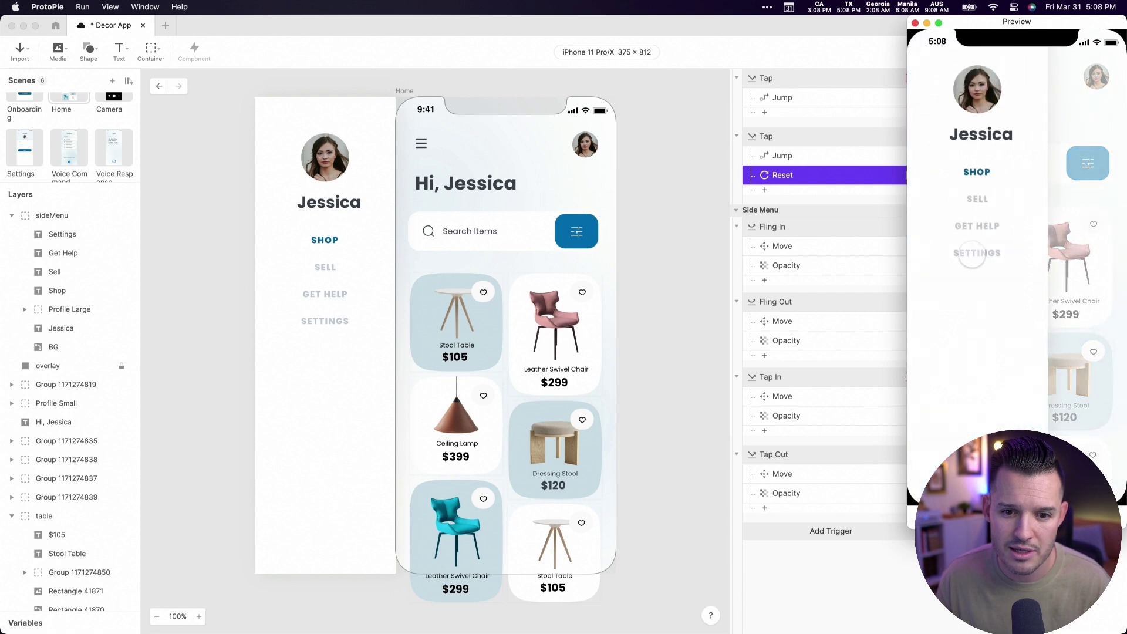
pyautogui.click(973, 259)
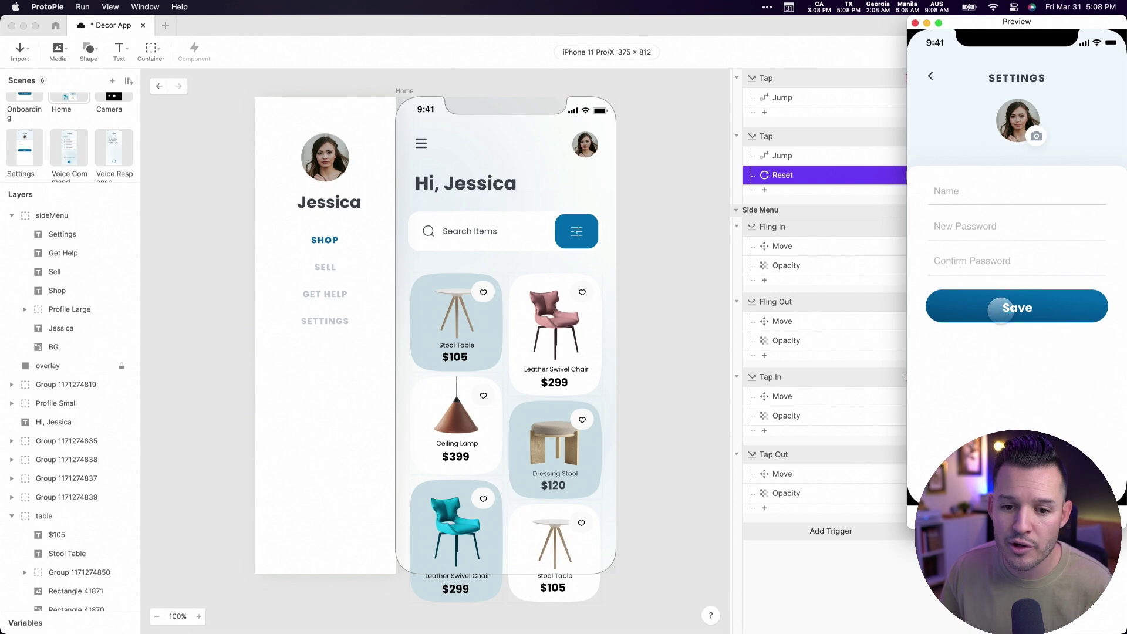
pyautogui.click(1001, 310)
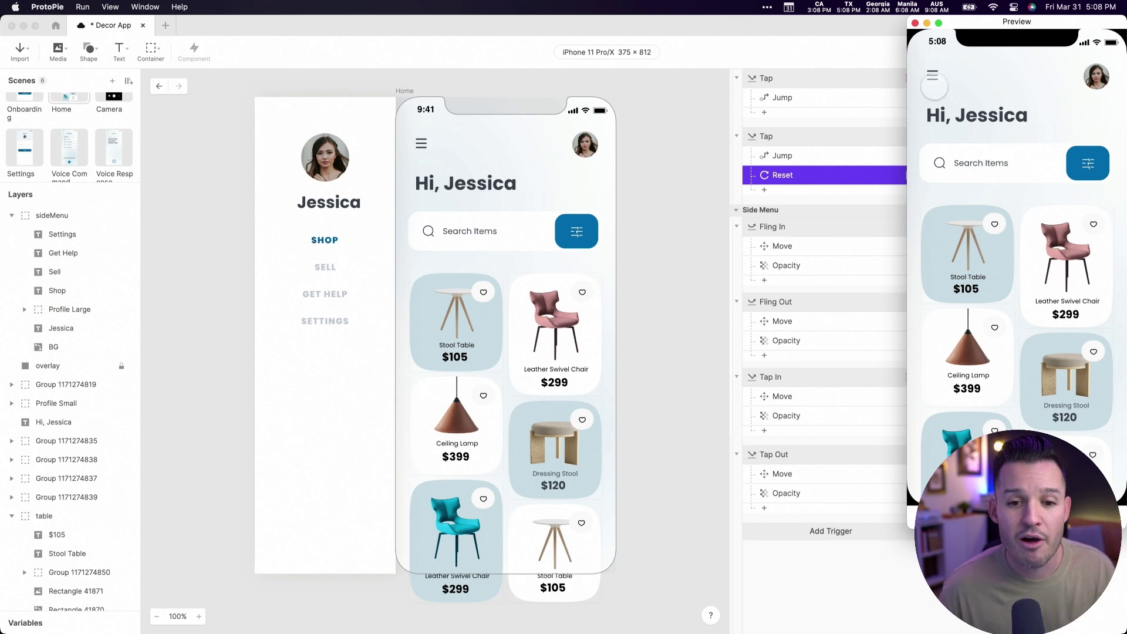
# - Return to Settings in the centred preview, fill in a masked password, and save
pyautogui.click(933, 76)
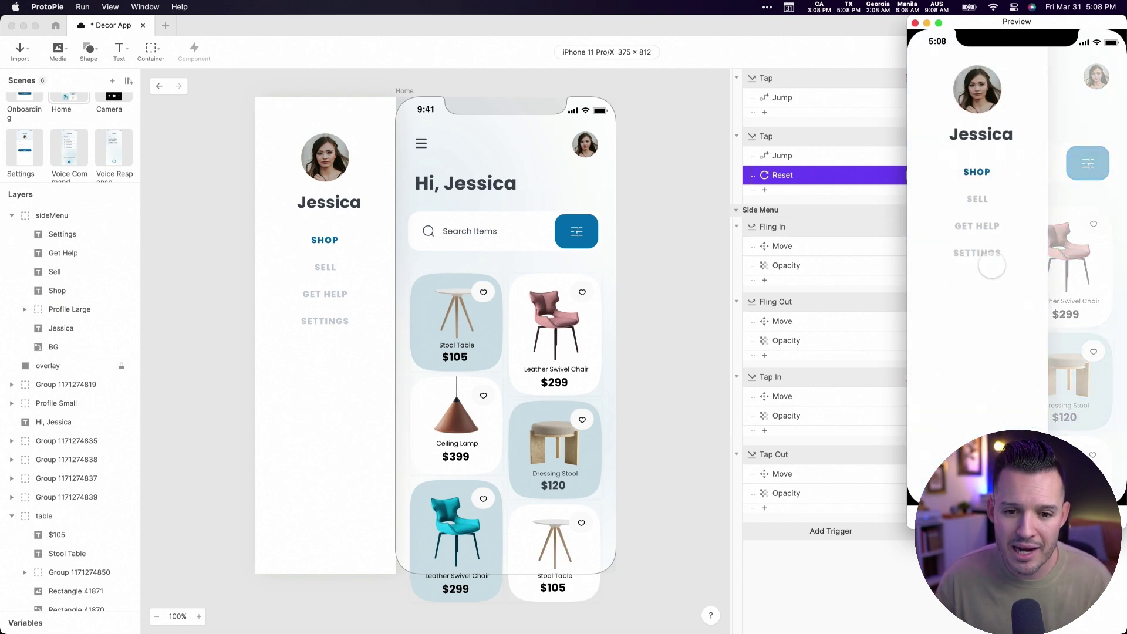
pyautogui.click(979, 257)
pyautogui.moveTo(1033, 24); pyautogui.dragTo(643, 51)
pyautogui.click(586, 225)
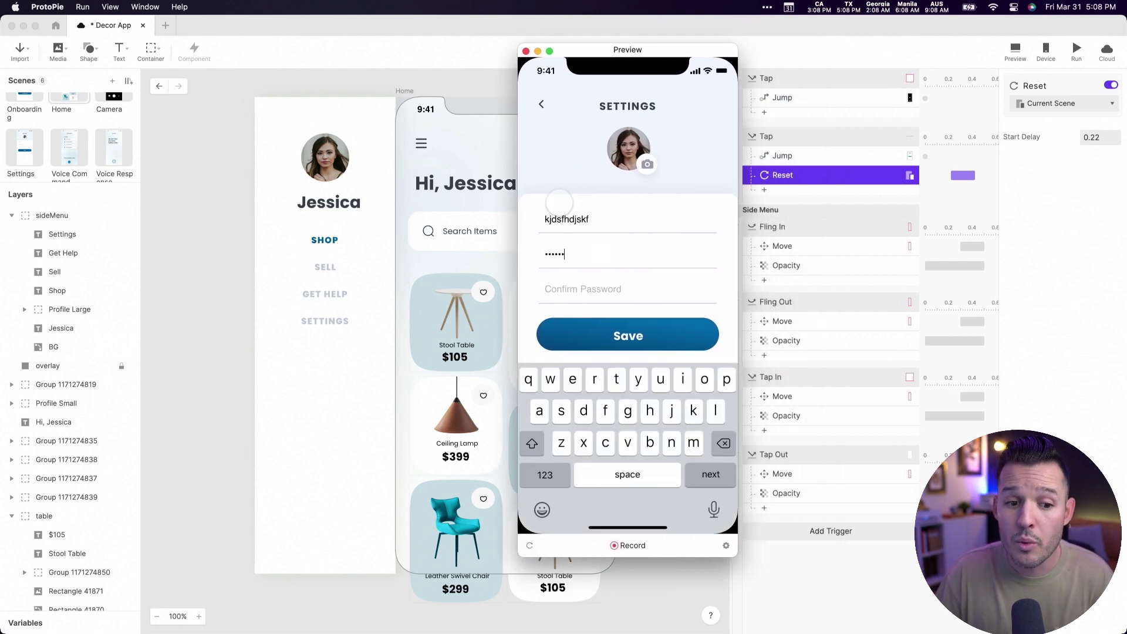
pyautogui.press('Tab')
pyautogui.write('••••••••••••')
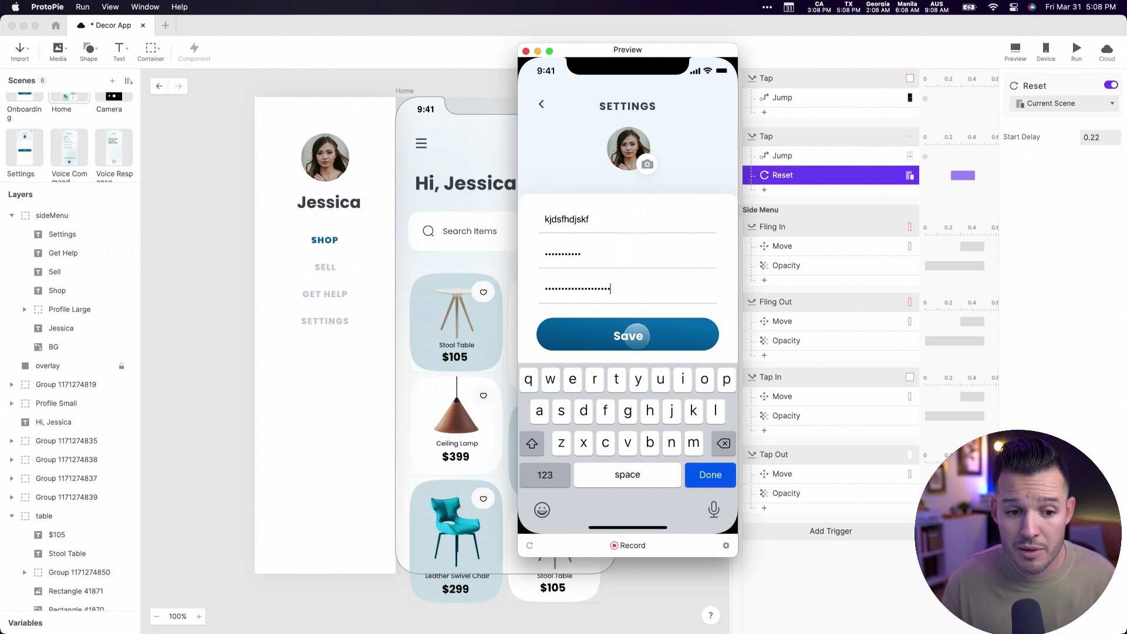
pyautogui.click(636, 336)
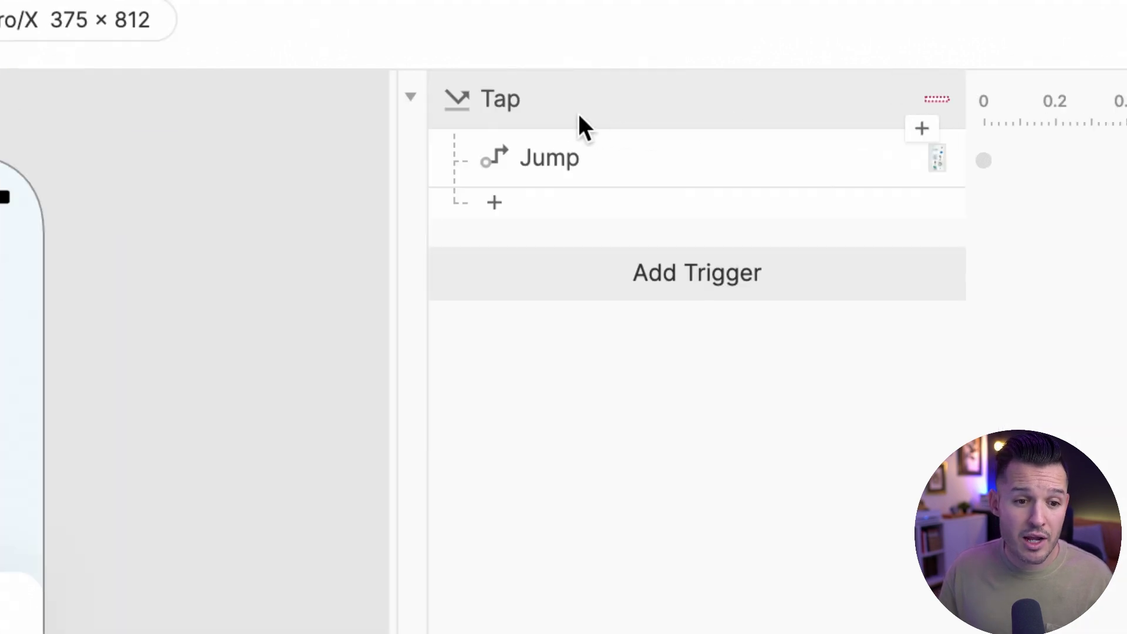
# - Add a Condition to the Save button's Tap and nest the Jump to Home inside it
pyautogui.click(782, 81)
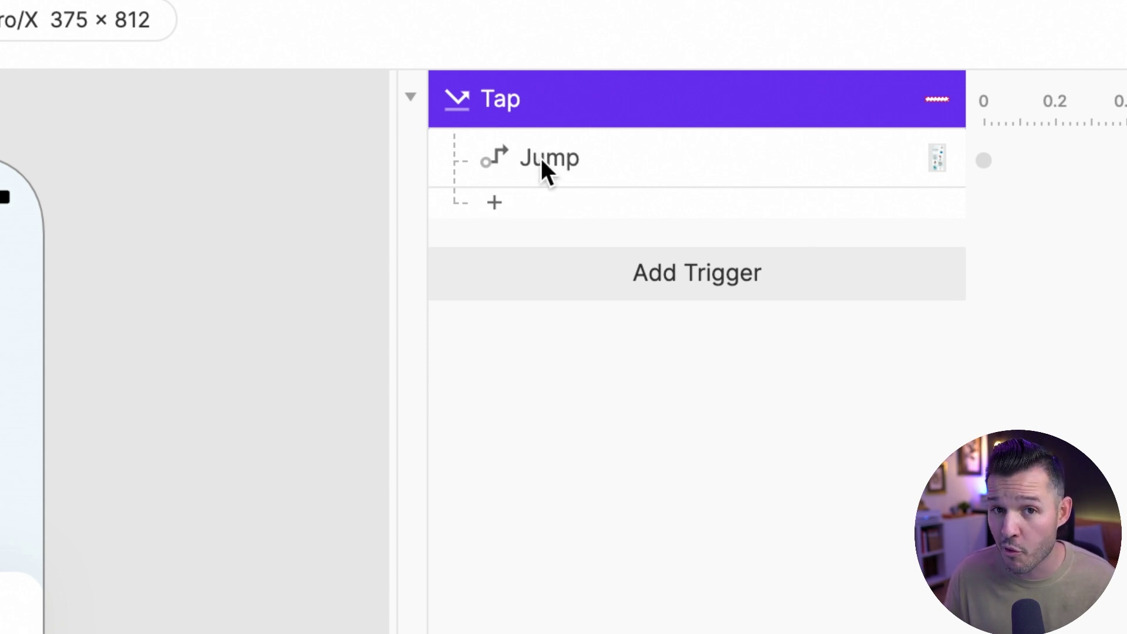
pyautogui.click(494, 207)
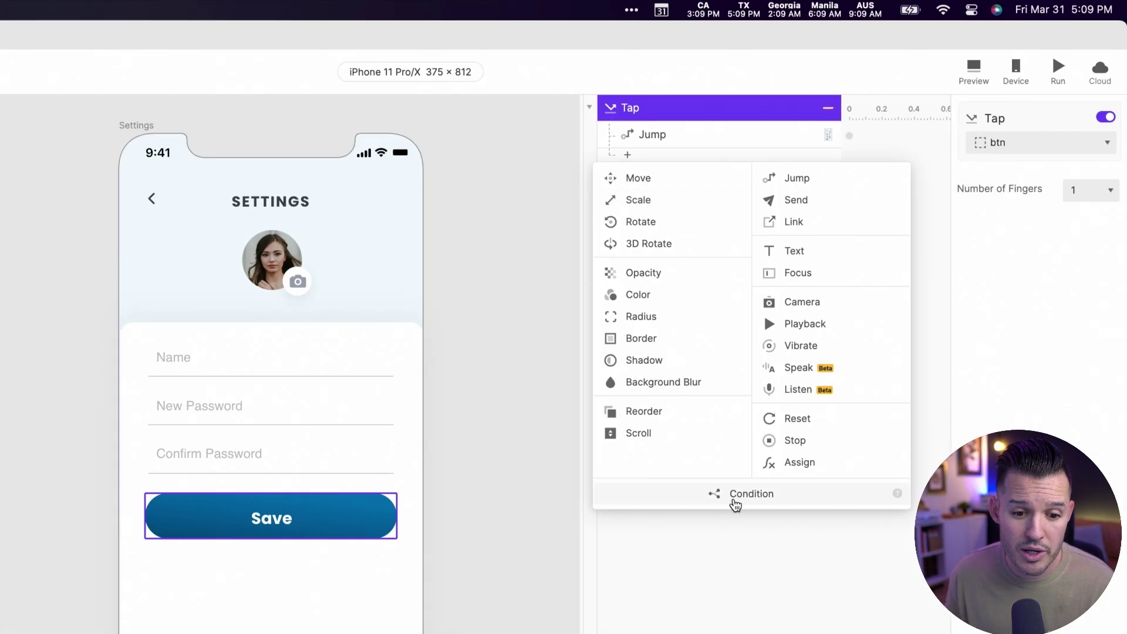
pyautogui.click(744, 497)
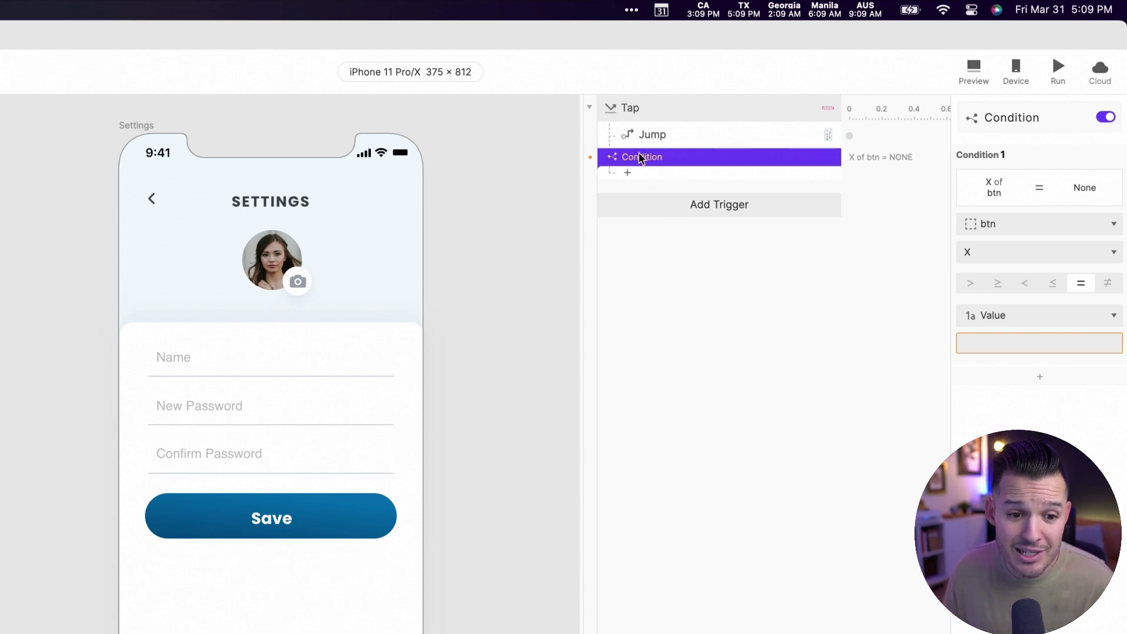
pyautogui.click(651, 135)
pyautogui.moveTo(650, 137); pyautogui.dragTo(646, 171)
pyautogui.click(653, 133)
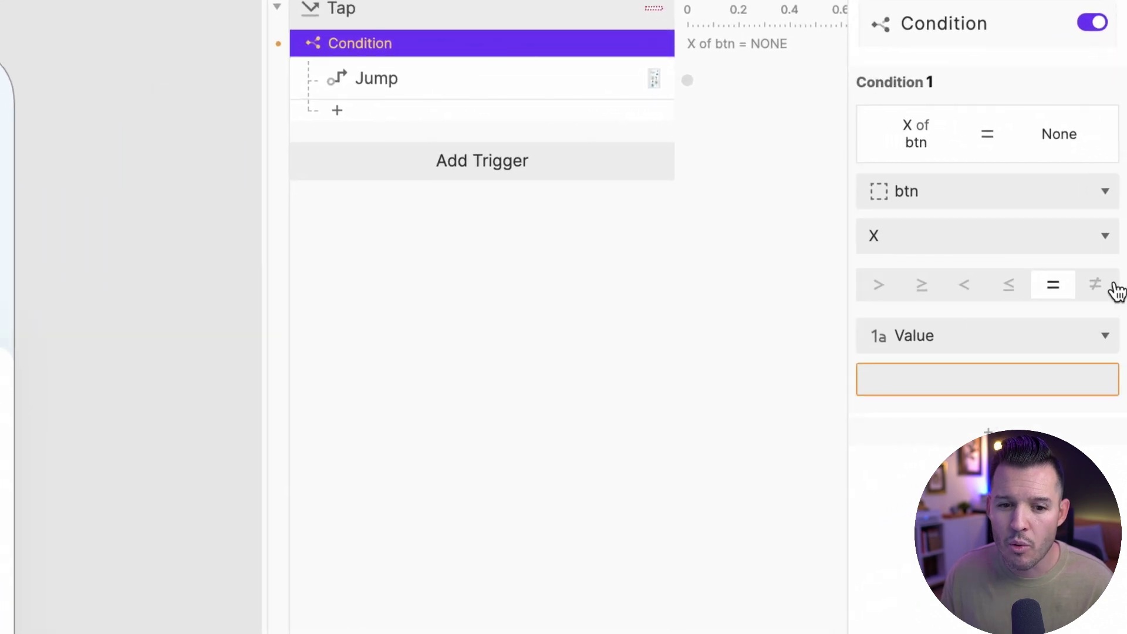
# - Set the condition's left side to Text of Input 2
pyautogui.click(924, 194)
pyautogui.write('in')
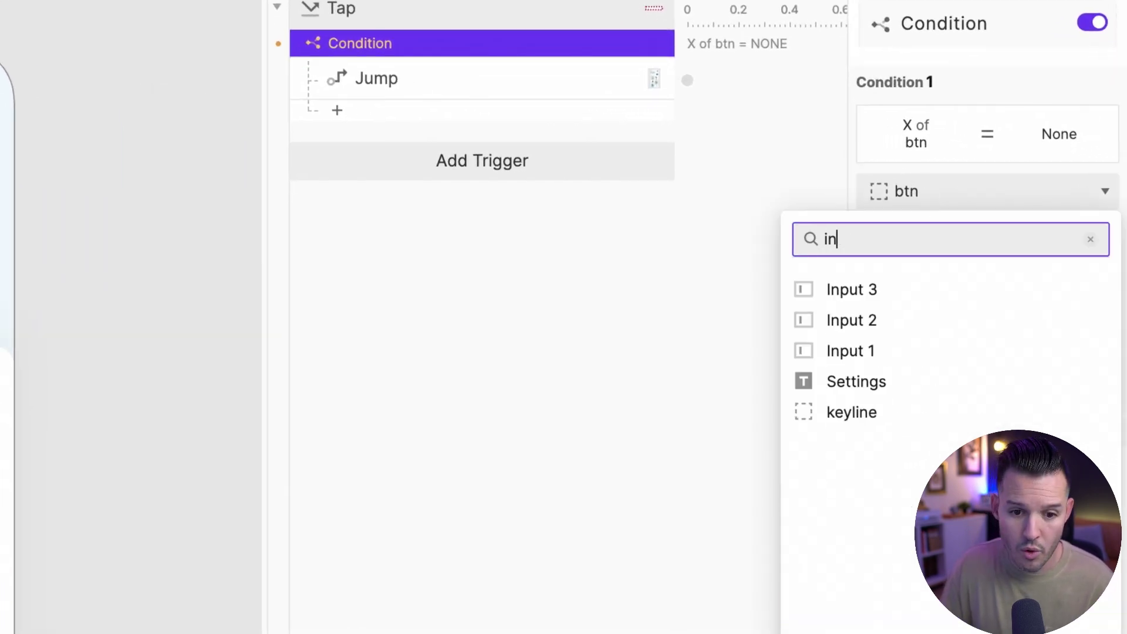
pyautogui.click(868, 322)
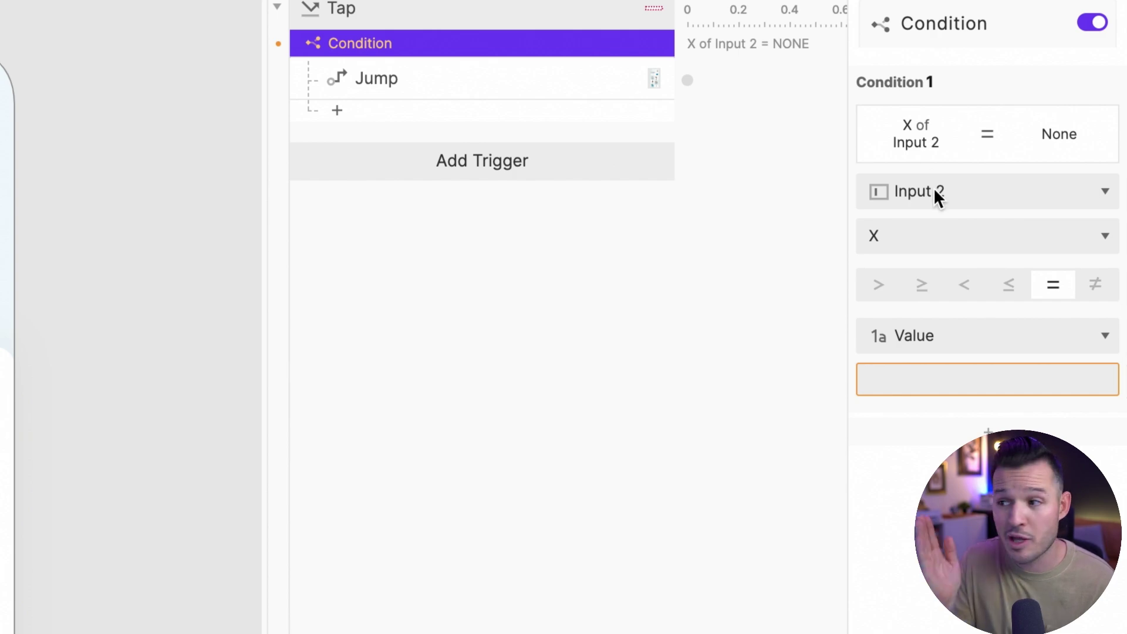
pyautogui.click(931, 237)
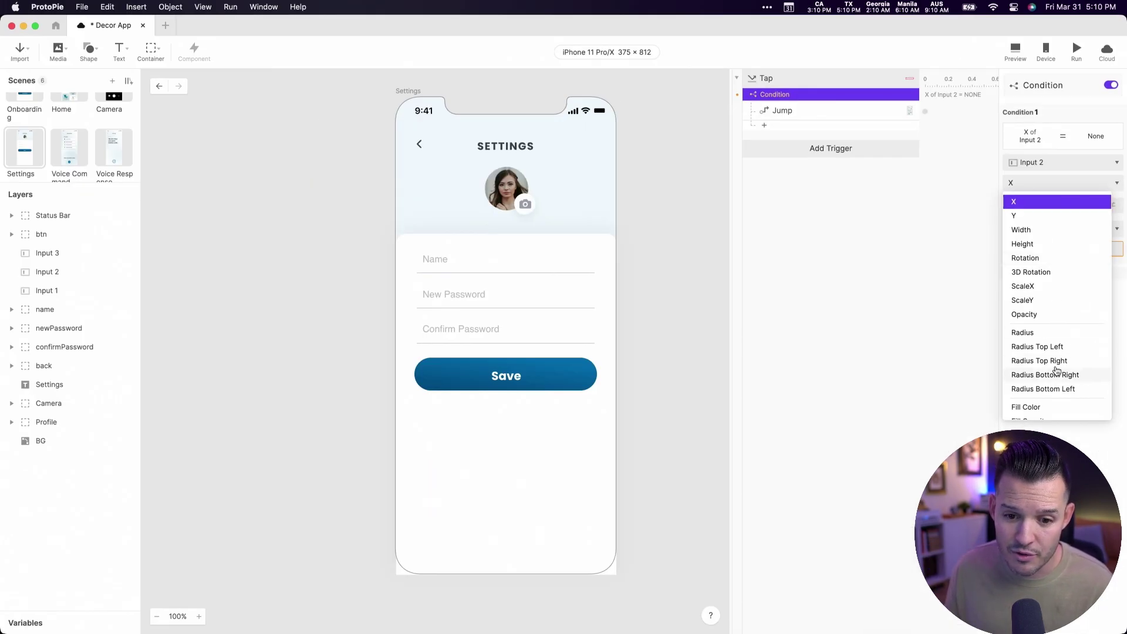
pyautogui.scroll(-3, 1057, 370)
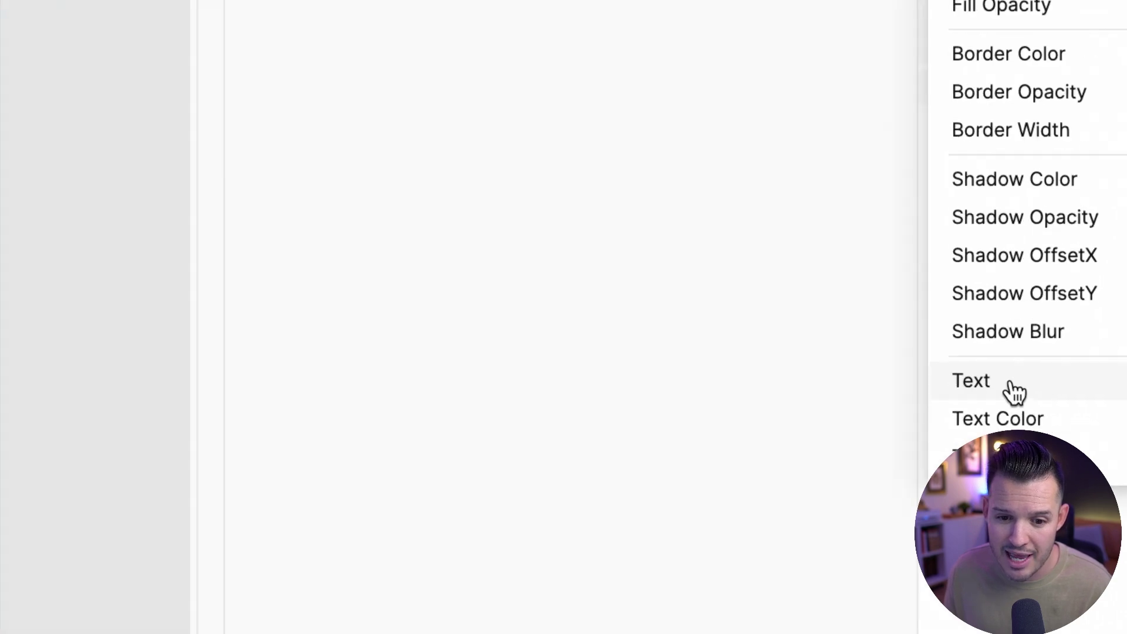
pyautogui.click(1015, 392)
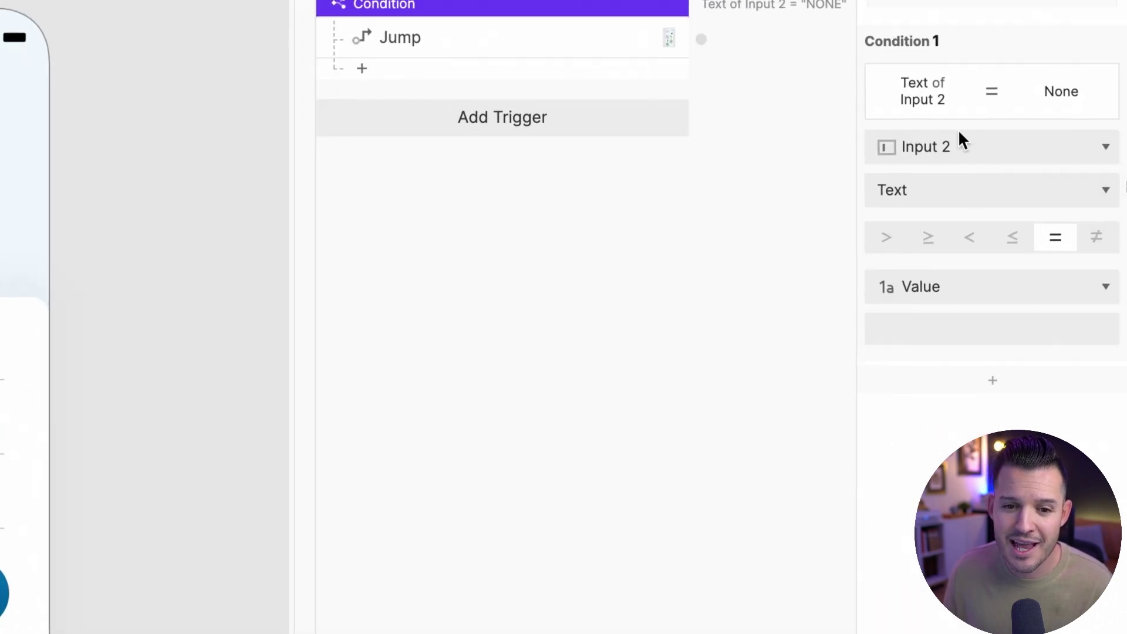
# - Set the compared value to Text of Input 3
pyautogui.click(934, 287)
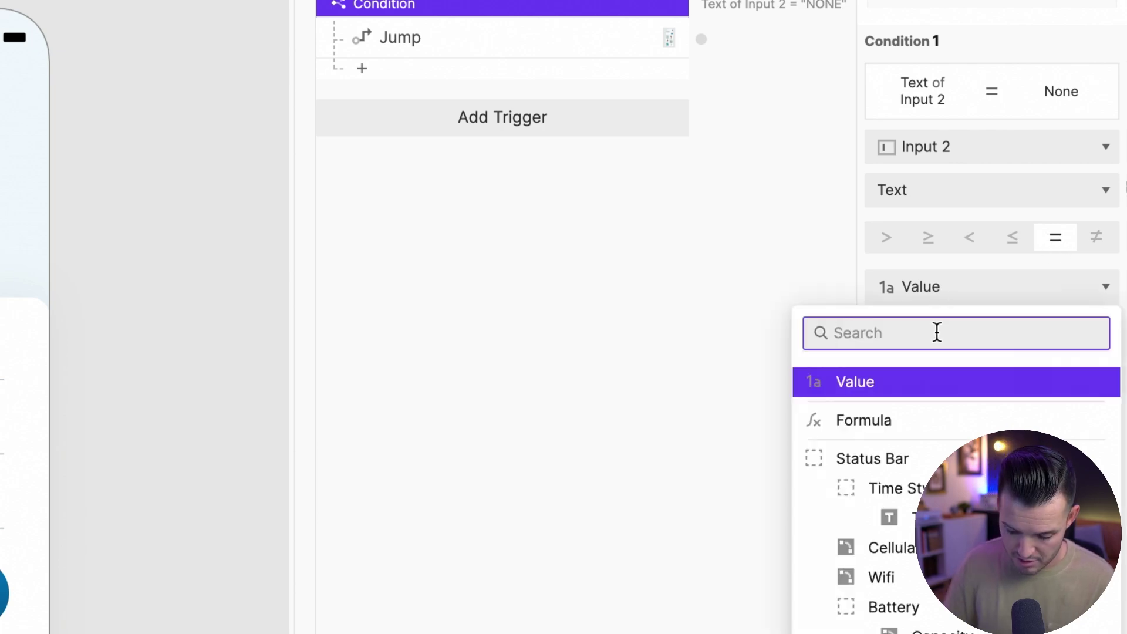
pyautogui.write('npou')
pyautogui.press('BackSpace')
pyautogui.press('BackSpace')
pyautogui.press('BackSpace')
pyautogui.press('BackSpace')
pyautogui.write('inpu')
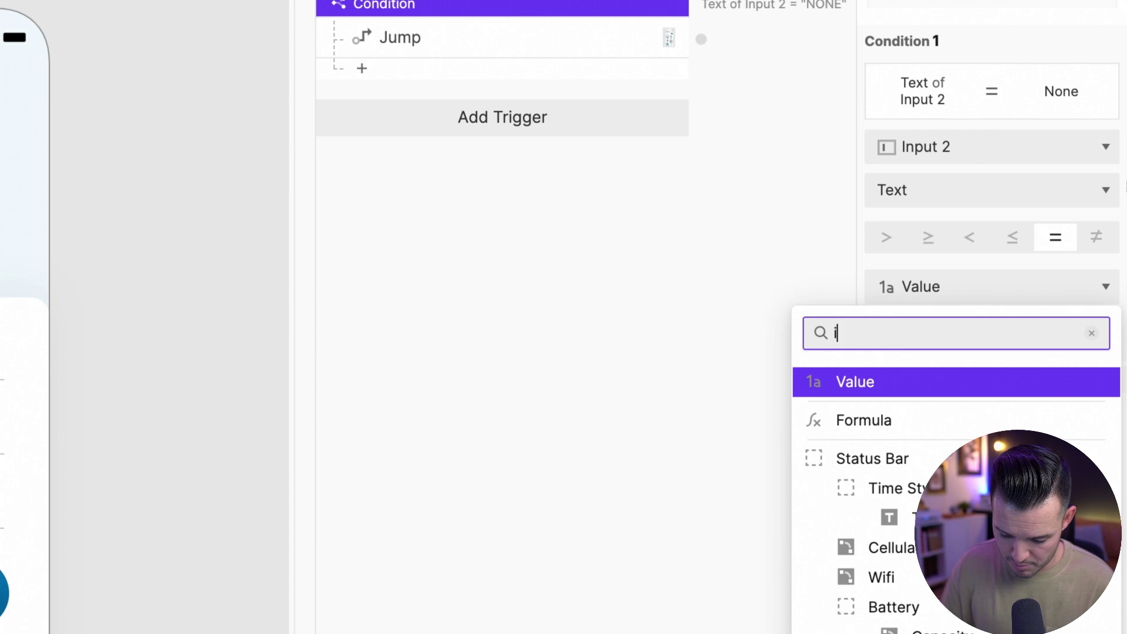
pyautogui.press('Return')
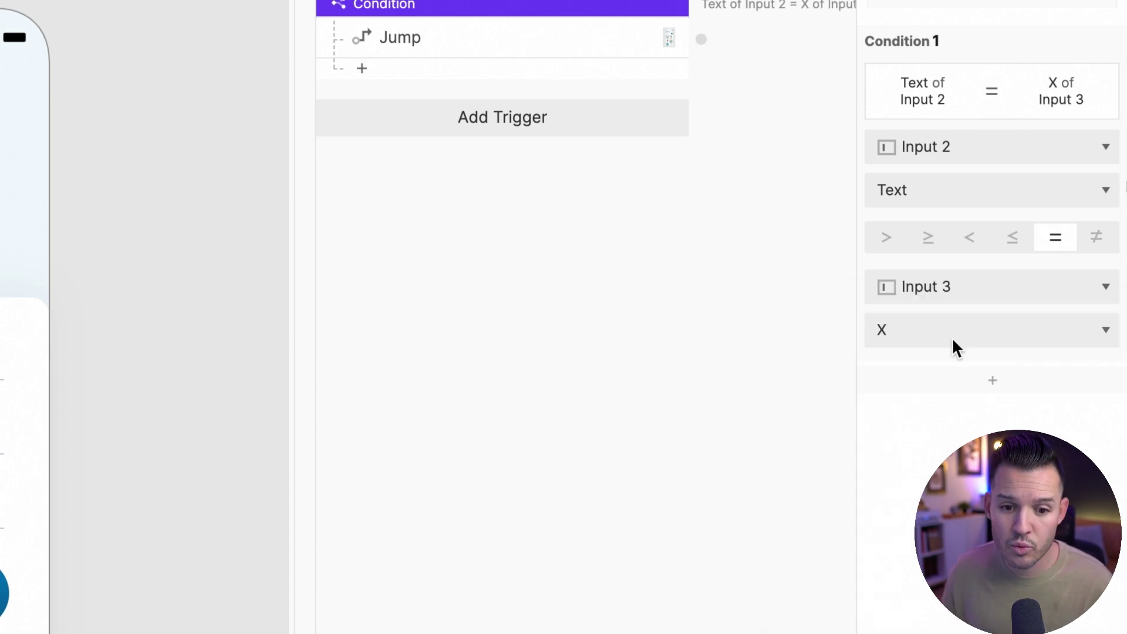
pyautogui.click(952, 337)
pyautogui.scroll(-5, 1002, 420)
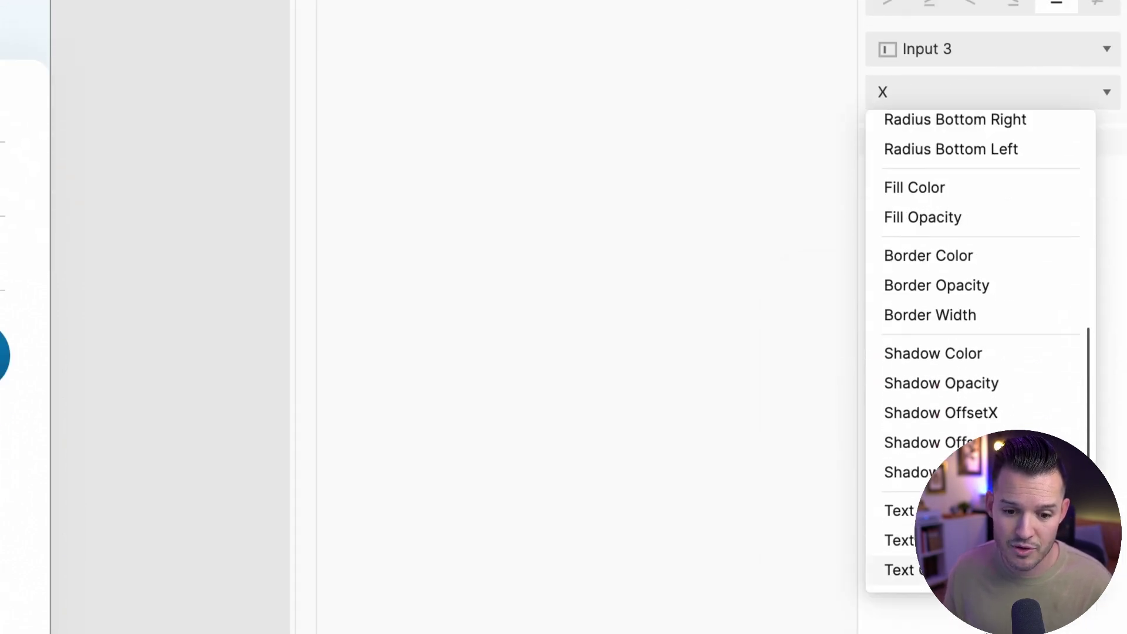
pyautogui.click(998, 510)
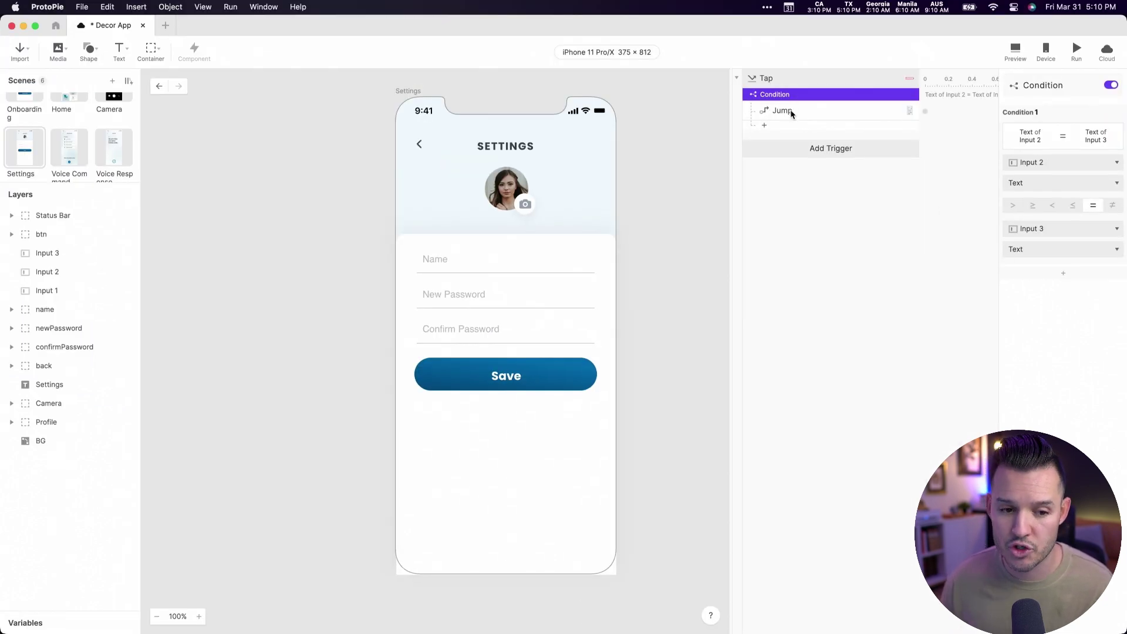
pyautogui.click(1017, 51)
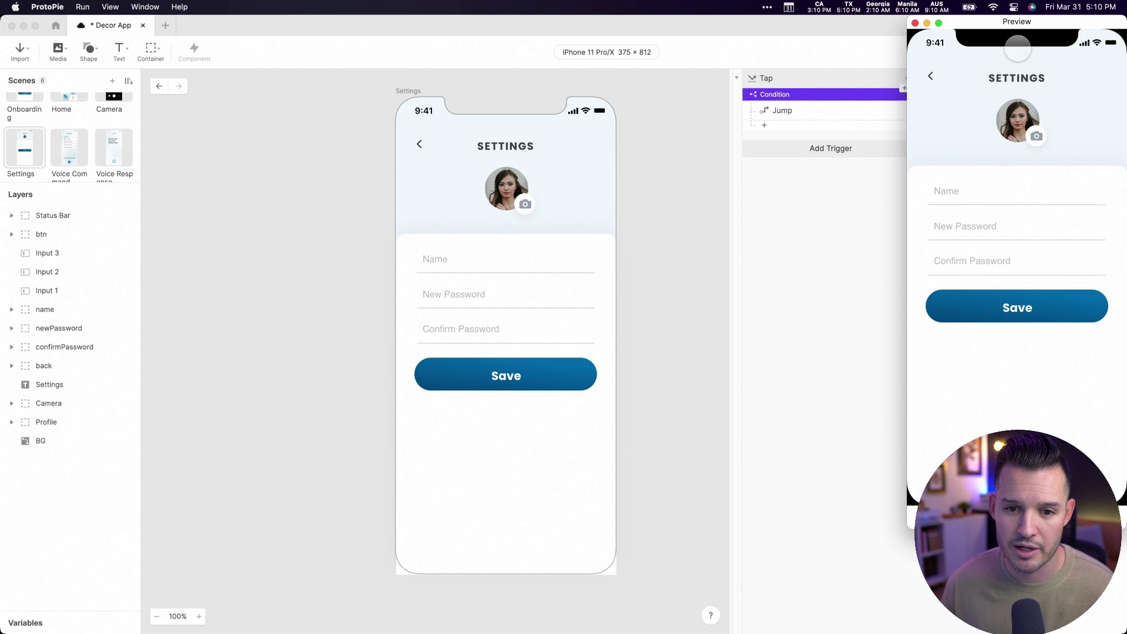
pyautogui.click(968, 189)
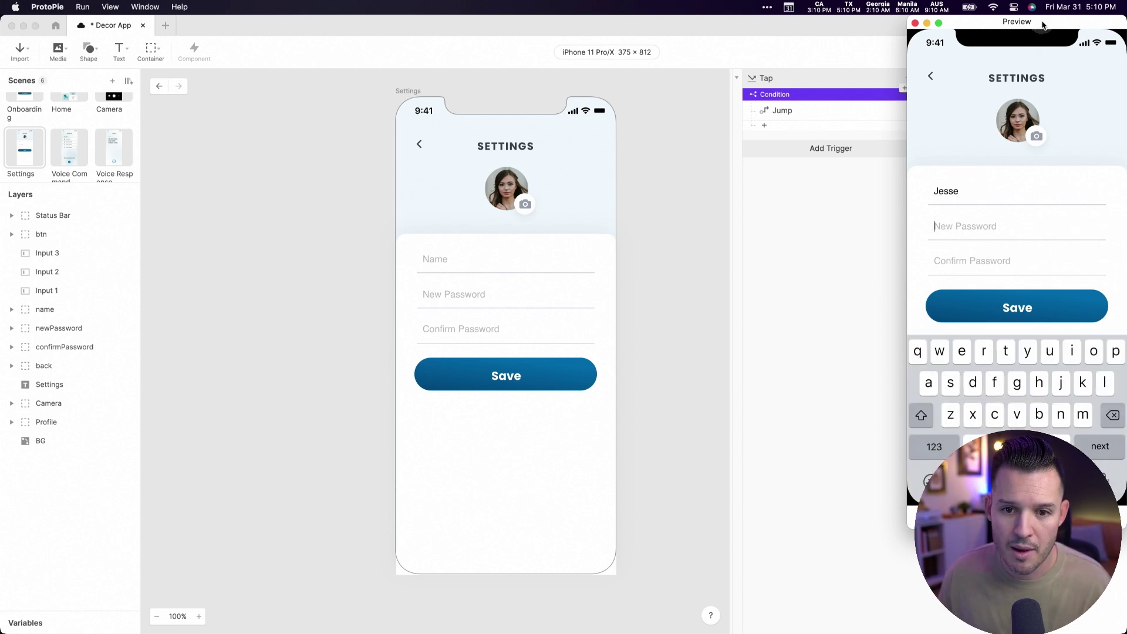
pyautogui.moveTo(1017, 22); pyautogui.dragTo(597, 33)
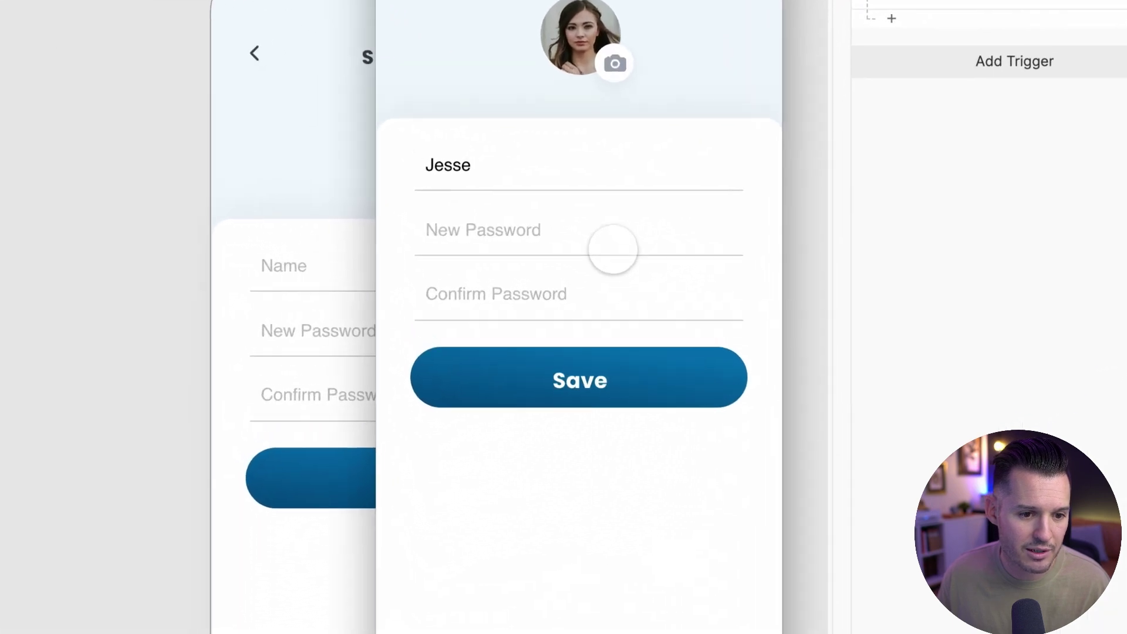
pyautogui.click(494, 228)
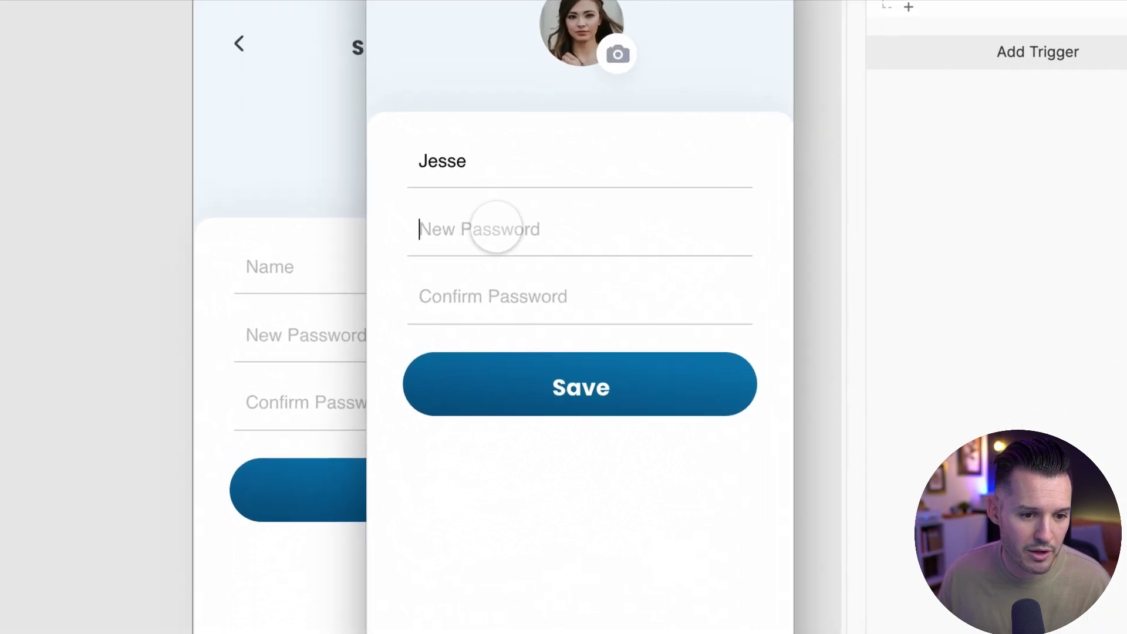
pyautogui.write('p')
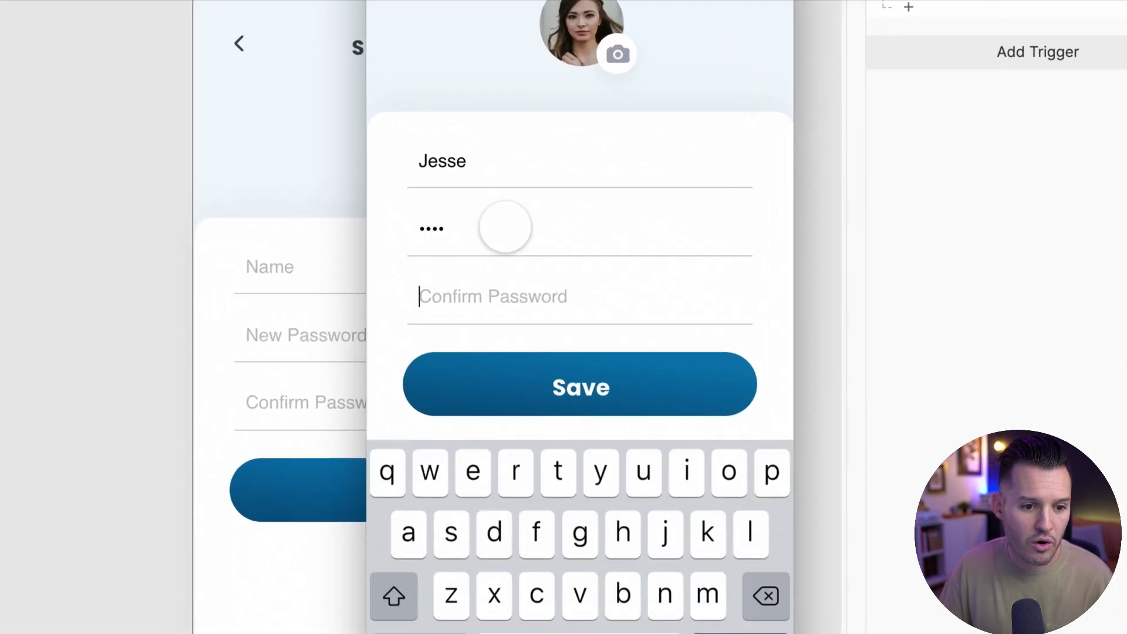
pyautogui.write('password1234')
pyautogui.click(556, 388)
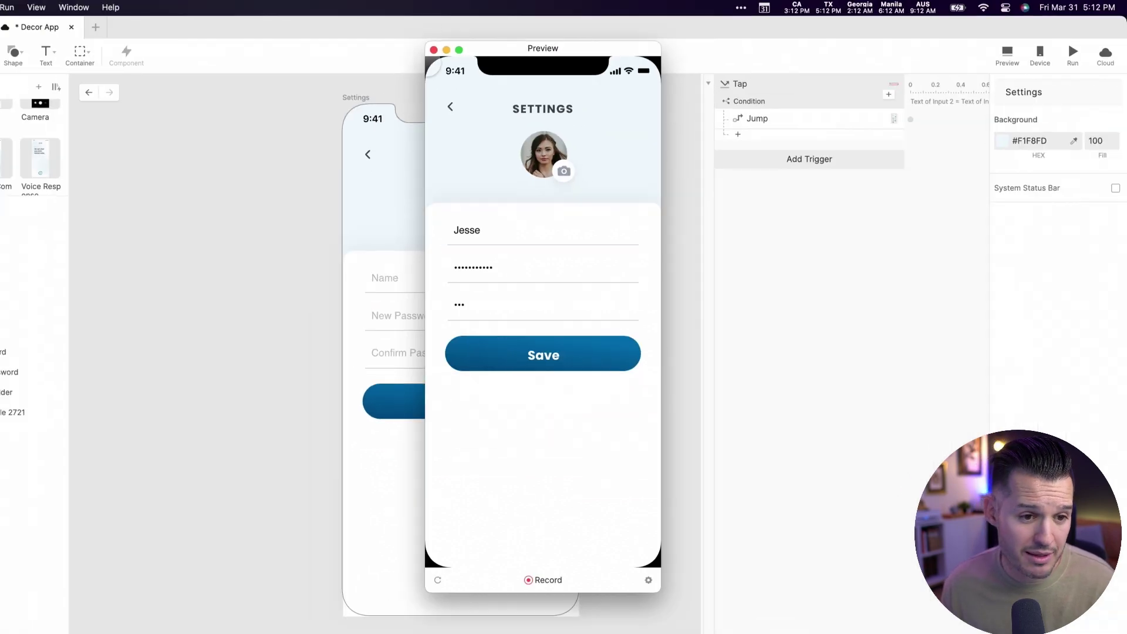
pyautogui.click(435, 48)
# - Duplicate the Condition, delete its copied Jump, and switch the operator to ≠
pyautogui.click(431, 358)
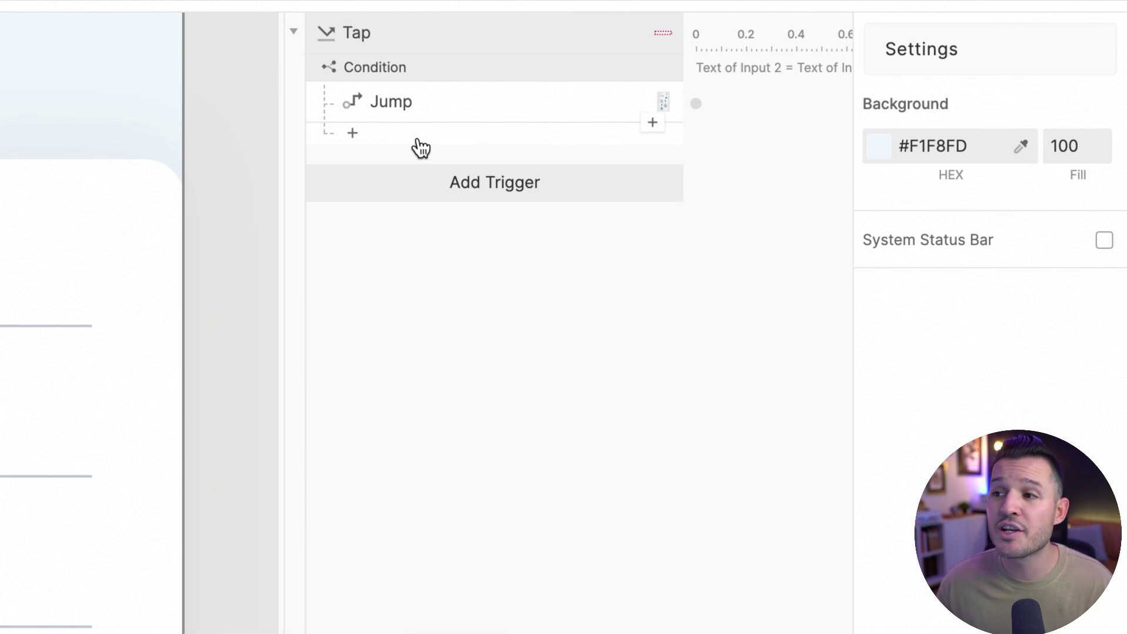
pyautogui.click(388, 68)
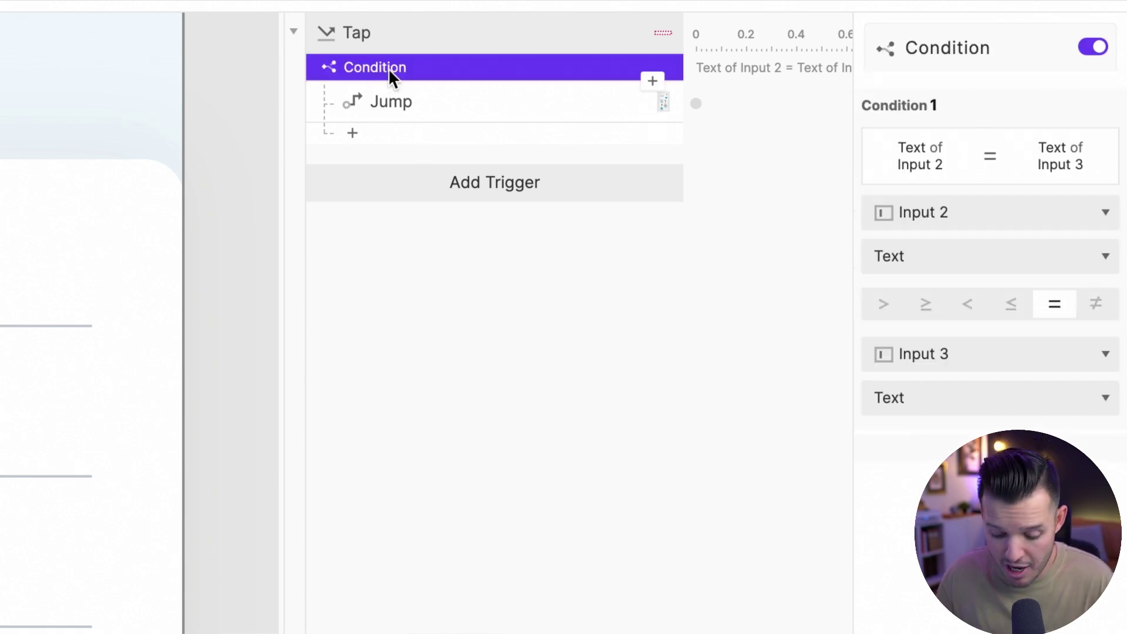
pyautogui.press('super+d')
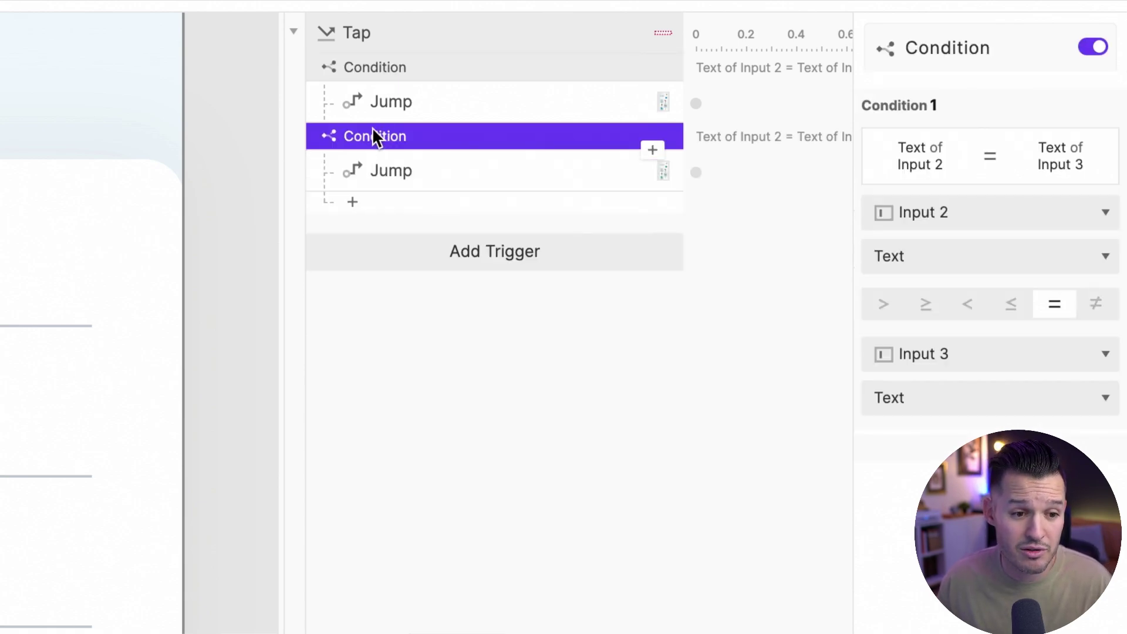
pyautogui.click(387, 169)
pyautogui.press('BackSpace')
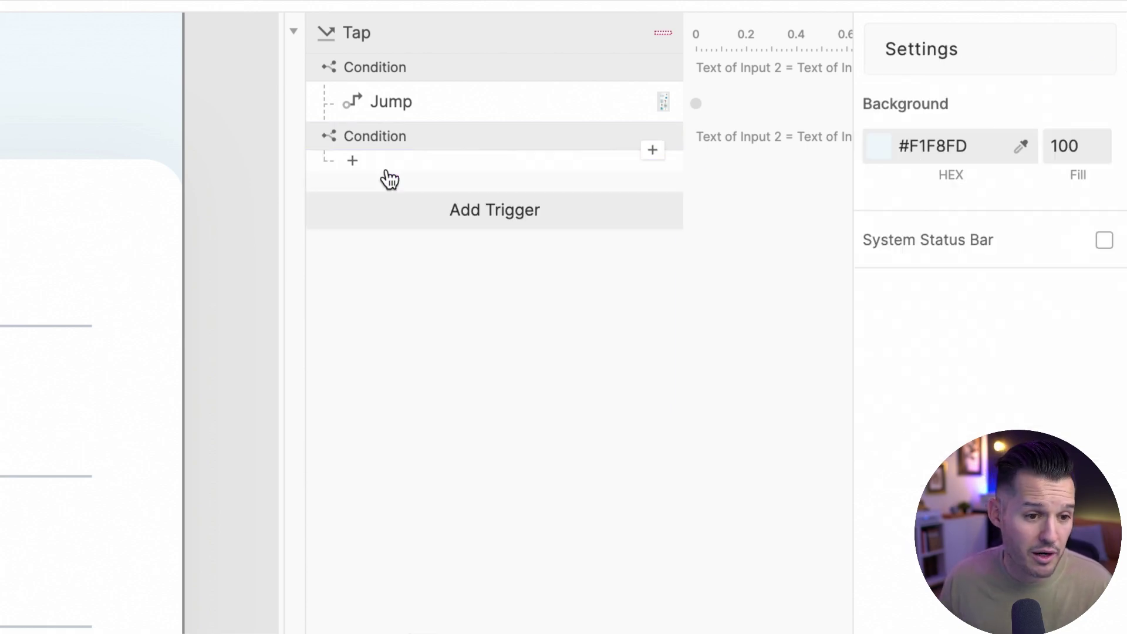
pyautogui.click(387, 137)
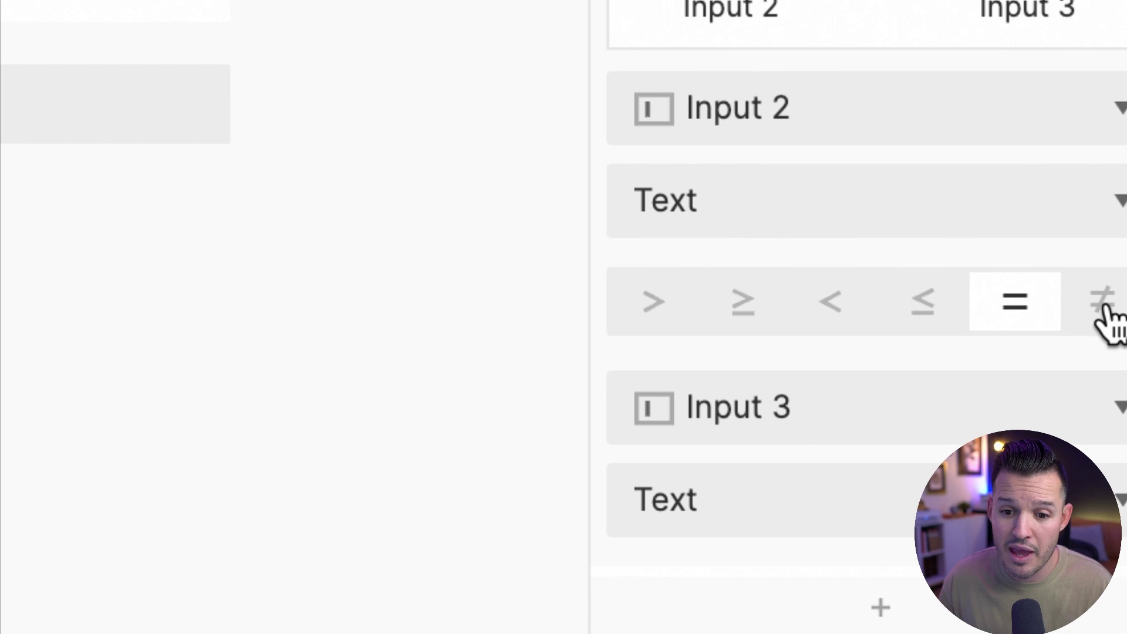
pyautogui.click(1104, 308)
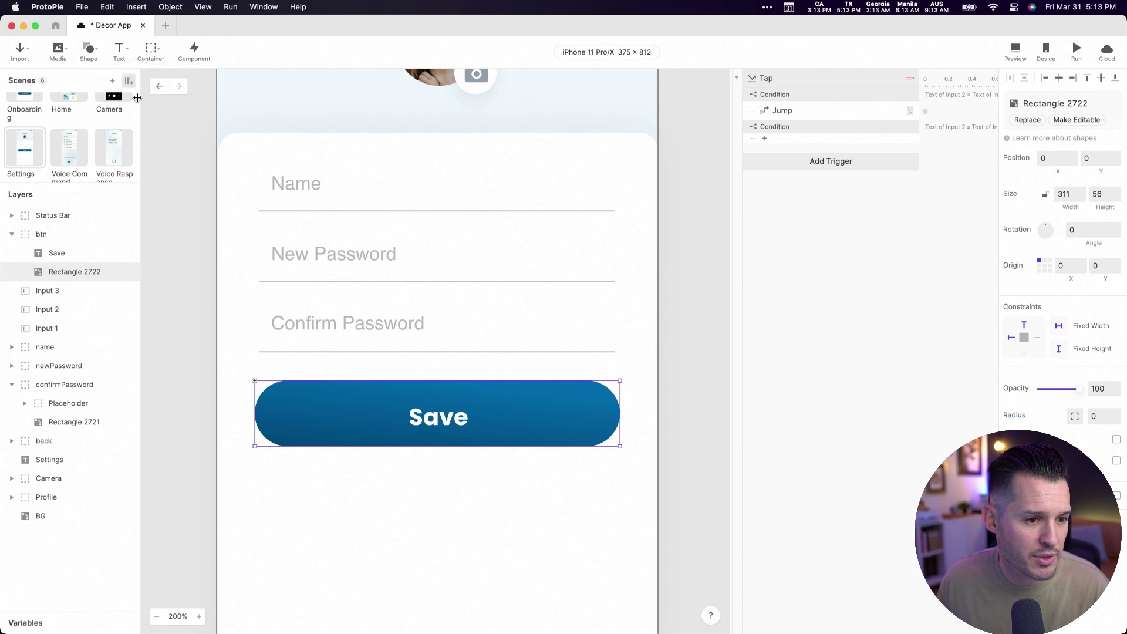
# - Draw a one-line text box above Save reading 'Your passwords don't match'
pyautogui.moveTo(257, 357); pyautogui.dragTo(573, 370)
pyautogui.scroll(-5, 473, 420)
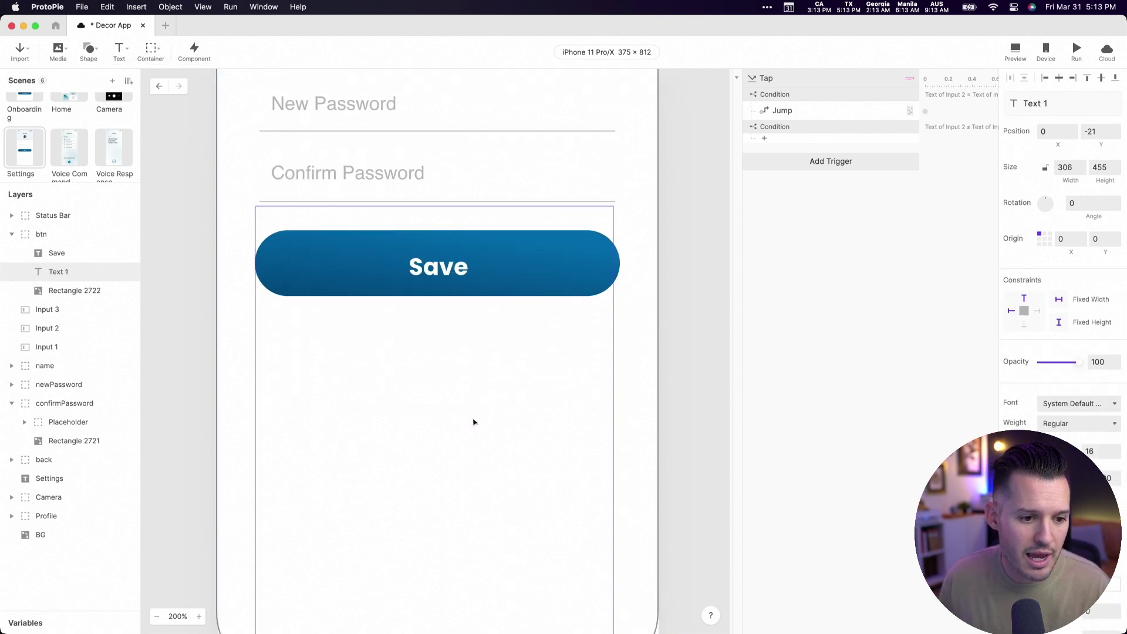
pyautogui.click(710, 372)
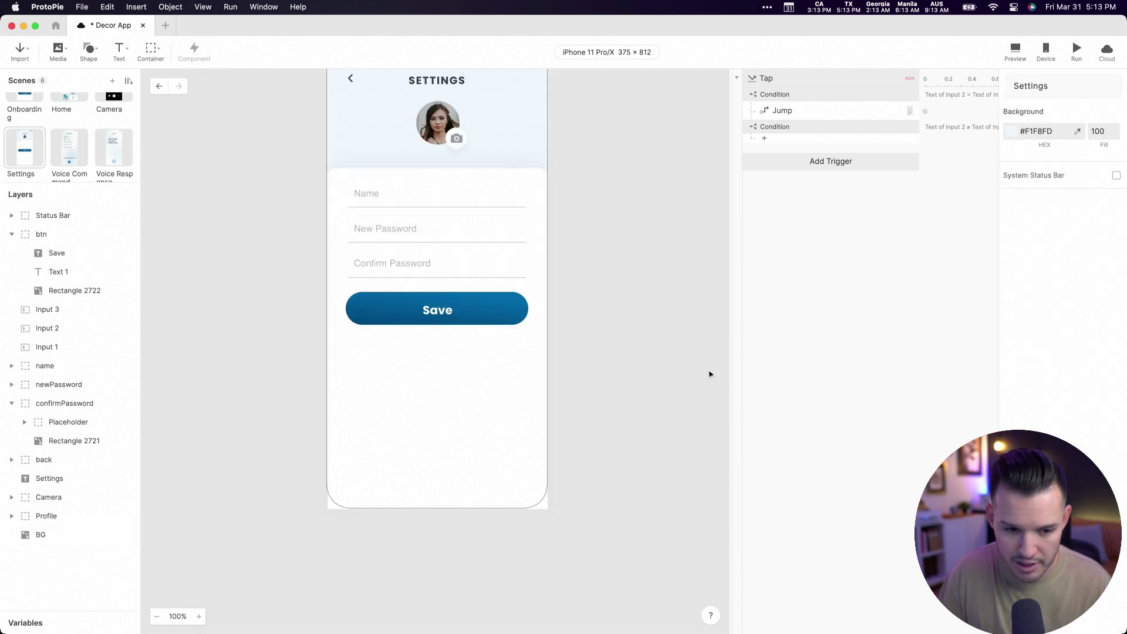
pyautogui.press('super+0')
pyautogui.click(421, 401)
pyautogui.moveTo(422, 547); pyautogui.dragTo(425, 289)
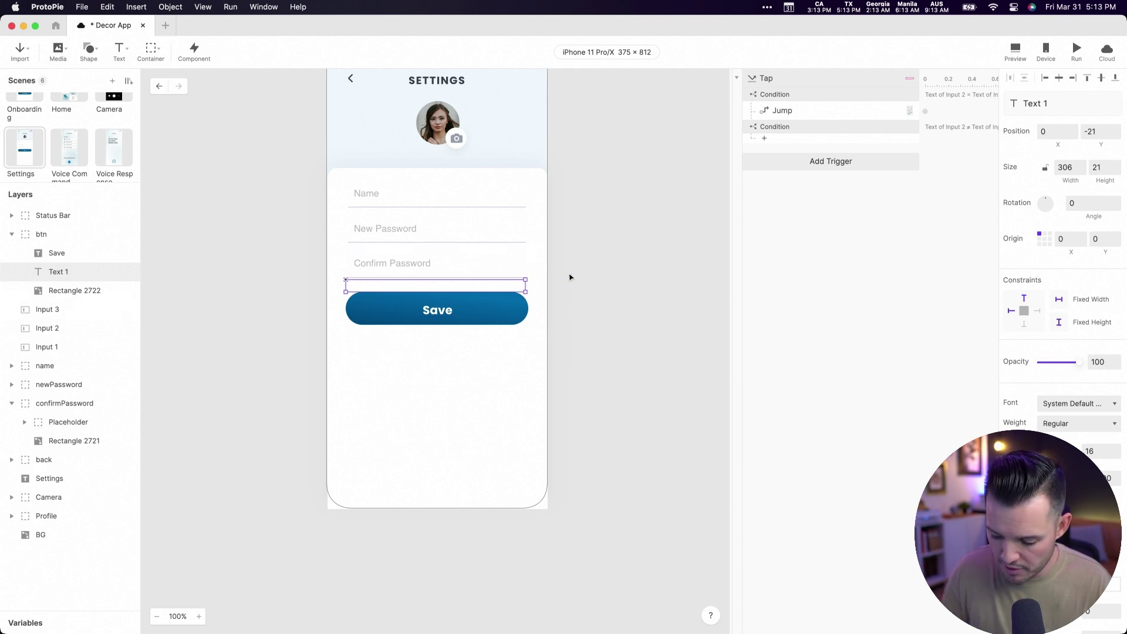
pyautogui.press('super+equal')
pyautogui.press('super+equal')
pyautogui.scroll(5, 541, 328)
pyautogui.hscroll(-3, 350, 344)
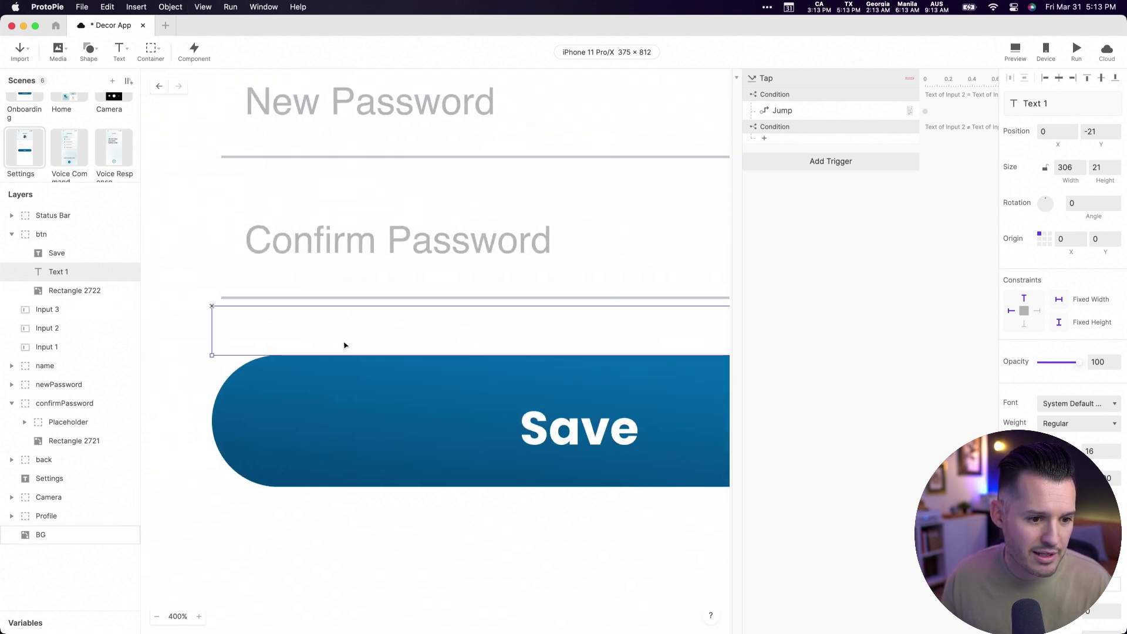
pyautogui.write('Y')
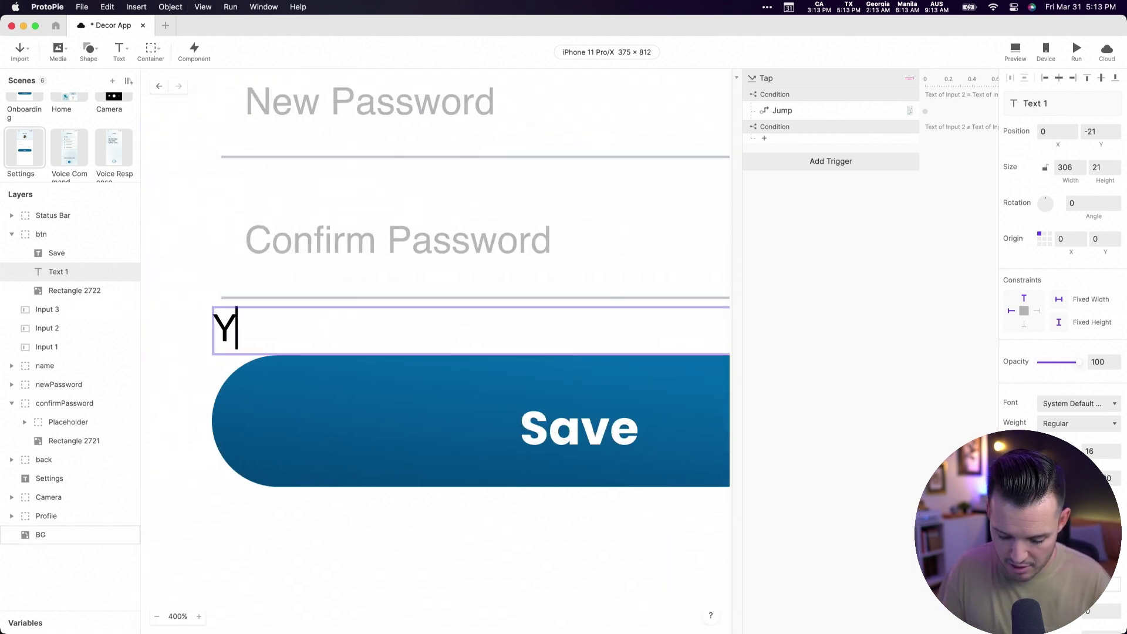
pyautogui.write('our passwo')
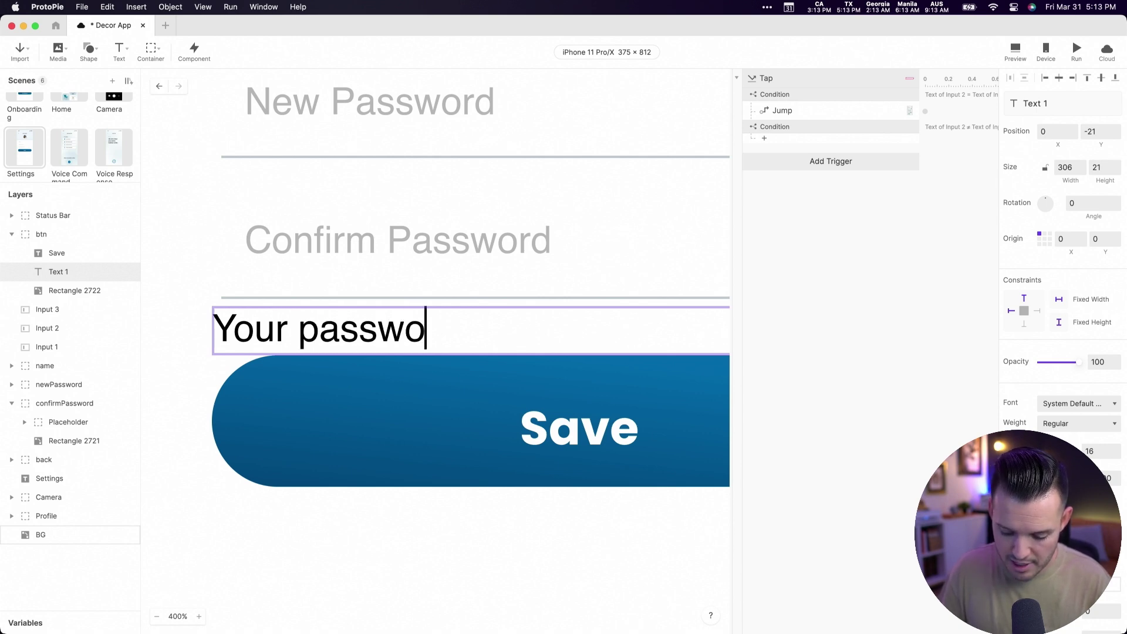
pyautogui.write("rds don't match")
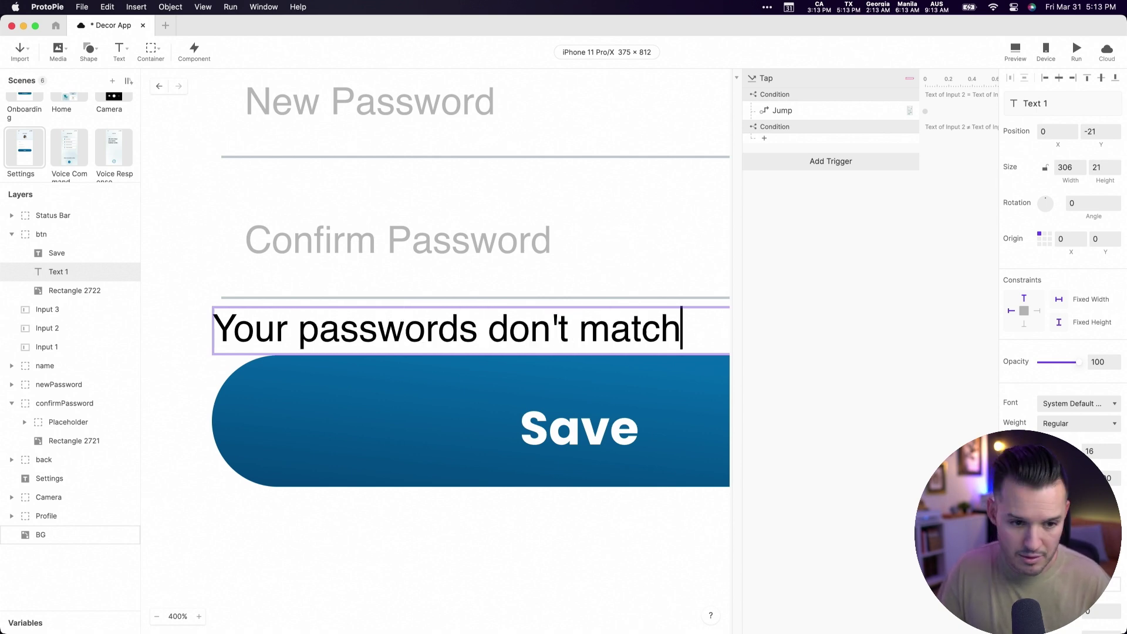
# - Make the message text red at font size 11
pyautogui.click(1046, 478)
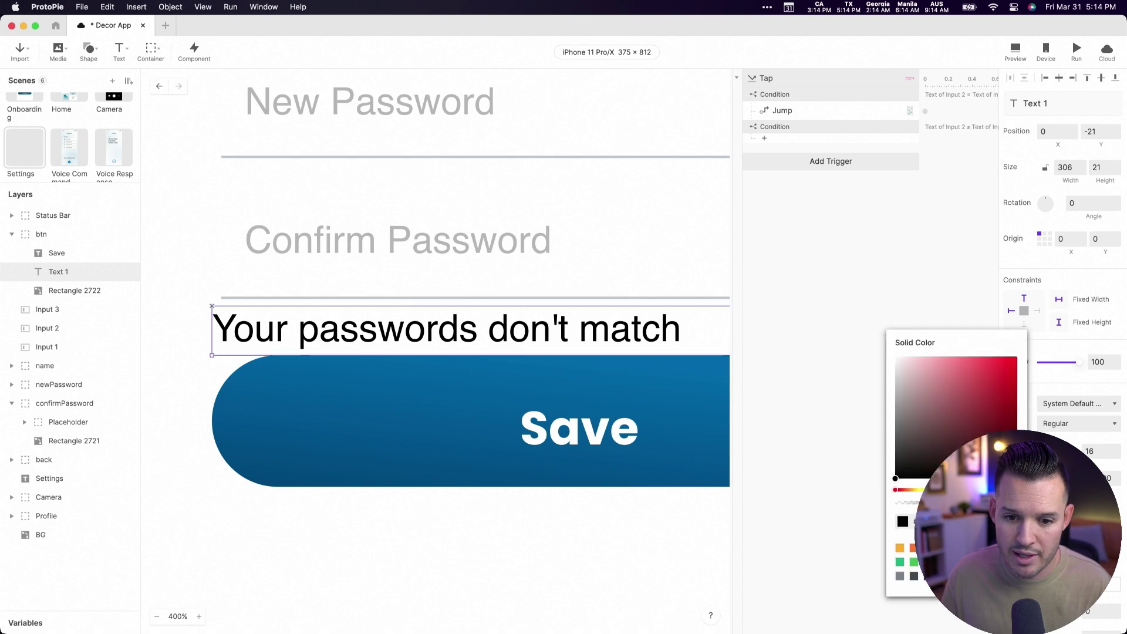
pyautogui.moveTo(998, 387); pyautogui.dragTo(1071, 305)
pyautogui.click(1095, 377)
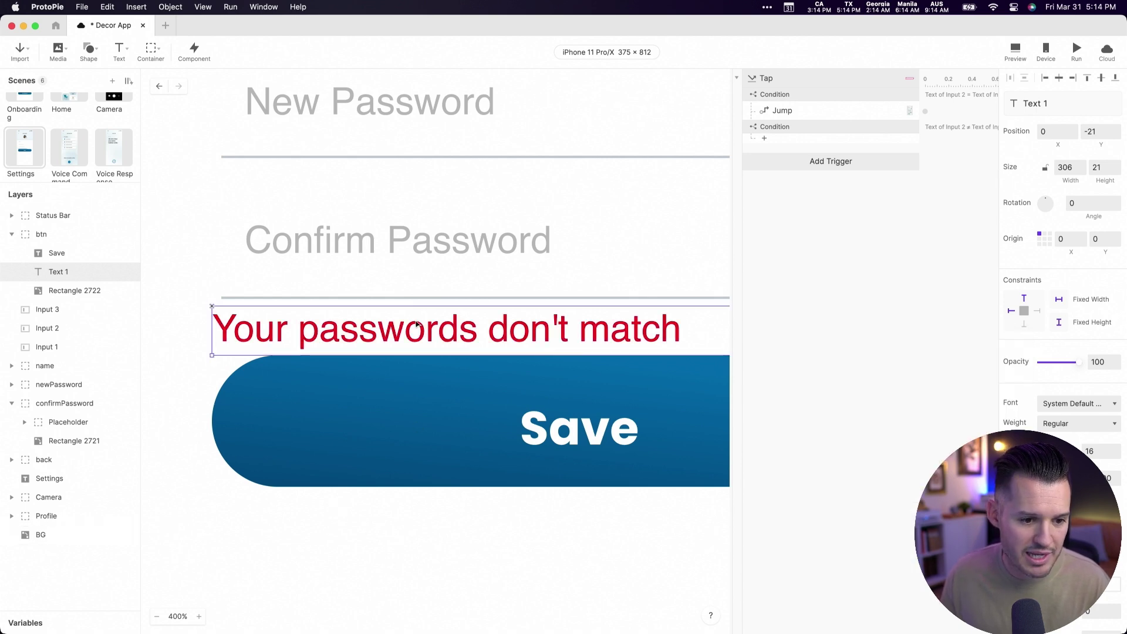
pyautogui.click(1099, 450)
pyautogui.write('12')
pyautogui.press('BackSpace')
pyautogui.write('1')
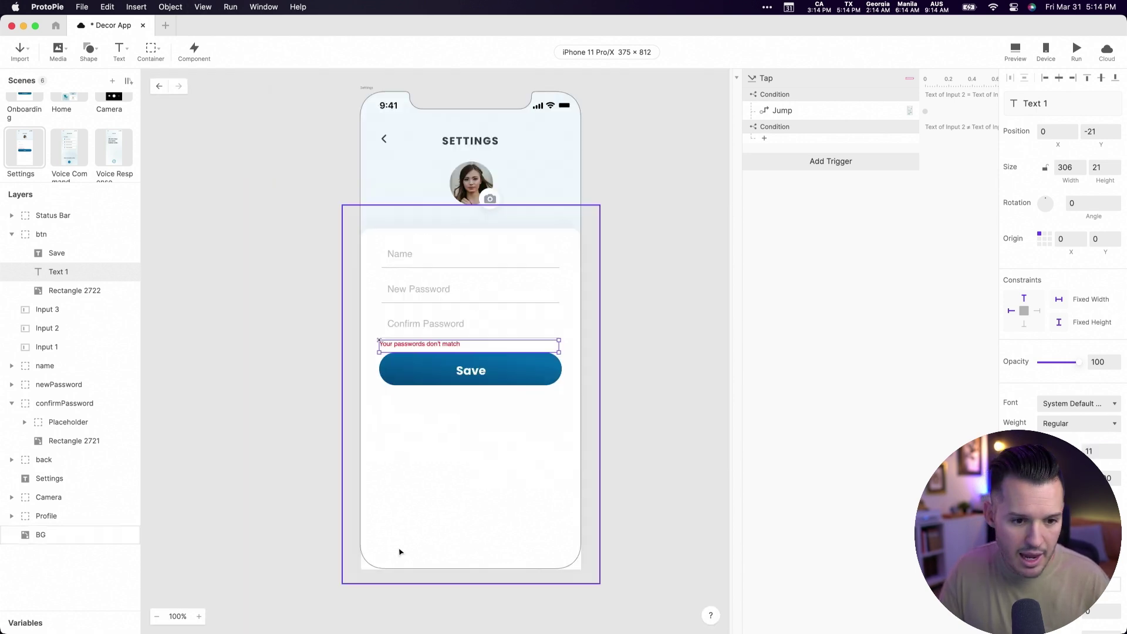
# - Shift the message slightly right to align it above Save
pyautogui.scroll(-5, 398, 551)
pyautogui.scroll(3, 394, 549)
pyautogui.click(286, 426)
pyautogui.moveTo(344, 340); pyautogui.dragTo(384, 347)
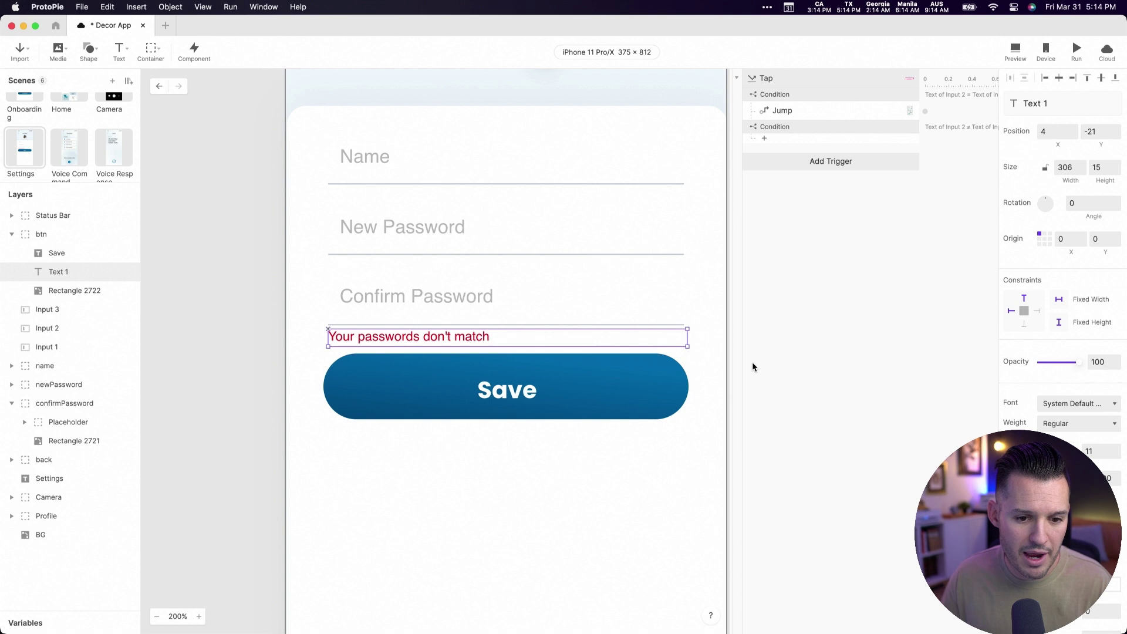
# - Set the message to 0 opacity and rename its layer 'error state'
pyautogui.moveTo(1077, 362); pyautogui.dragTo(984, 361)
pyautogui.click(850, 341)
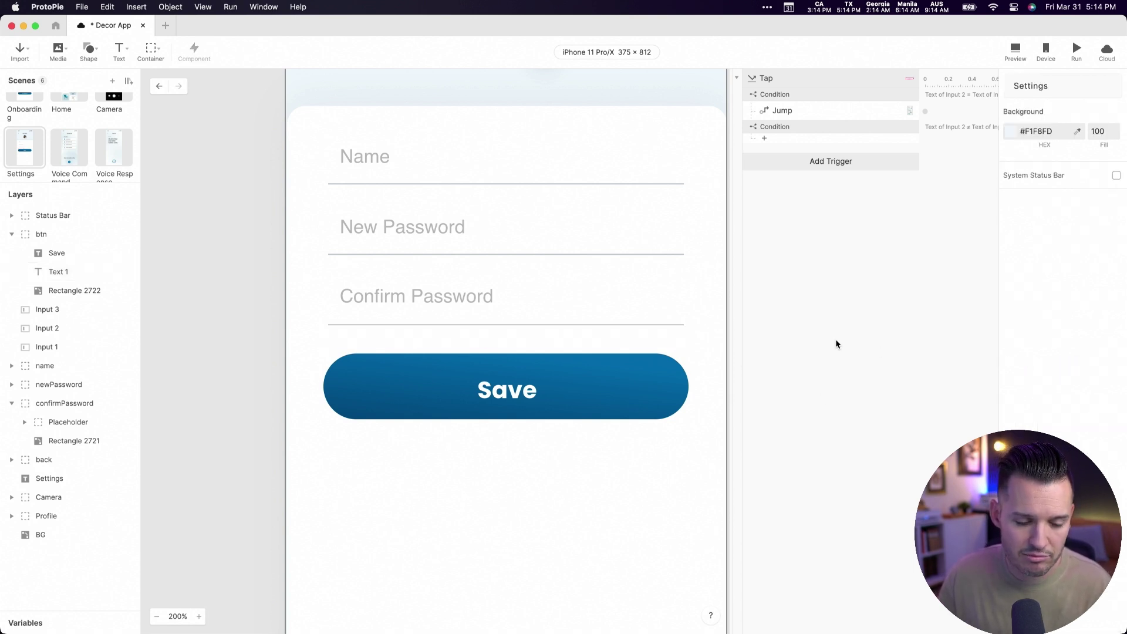
pyautogui.click(363, 340)
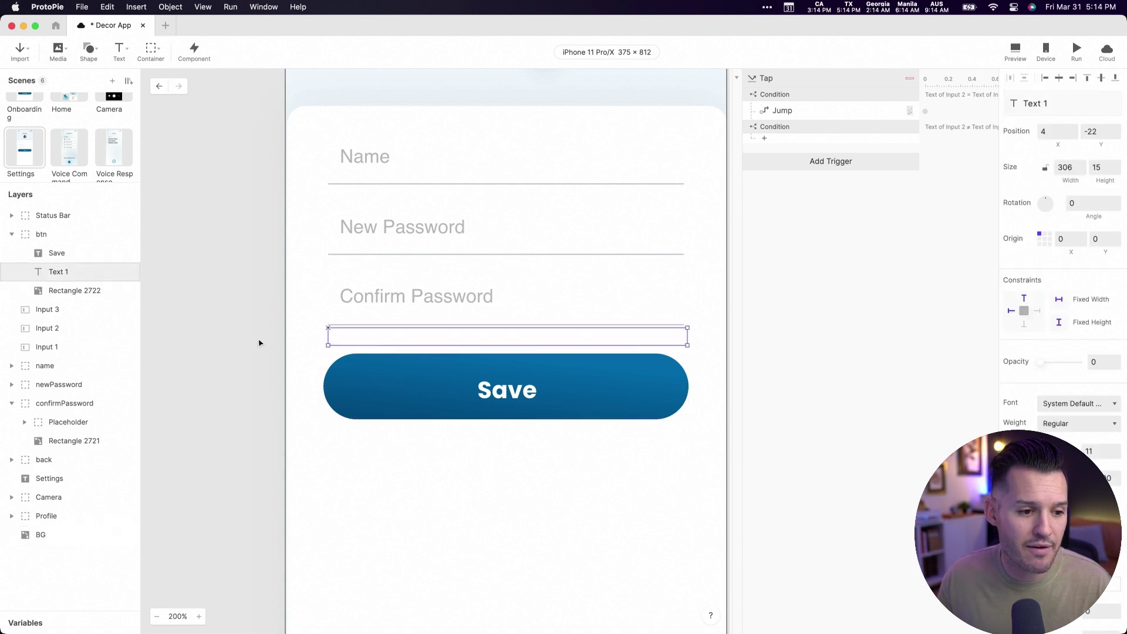
pyautogui.doubleClick(63, 272)
pyautogui.write('error stat')
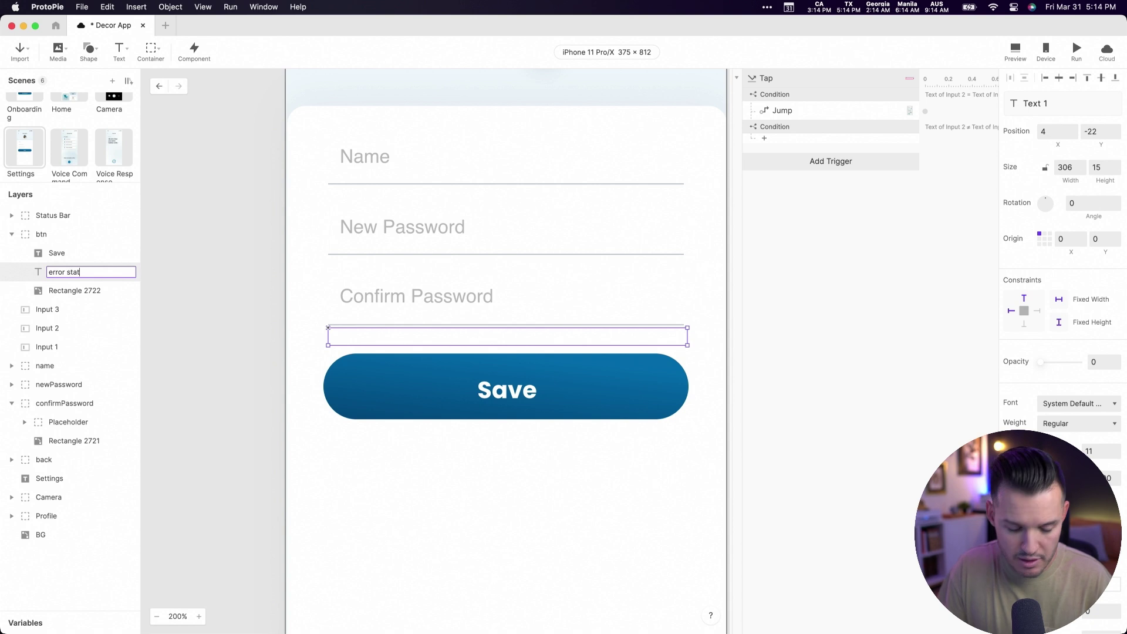
pyautogui.write('e')
pyautogui.press('Return')
# - Move error state out of the btn group and delete the Status Bar layer
pyautogui.moveTo(64, 273); pyautogui.dragTo(51, 222)
pyautogui.click(51, 220)
pyautogui.press('Delete')
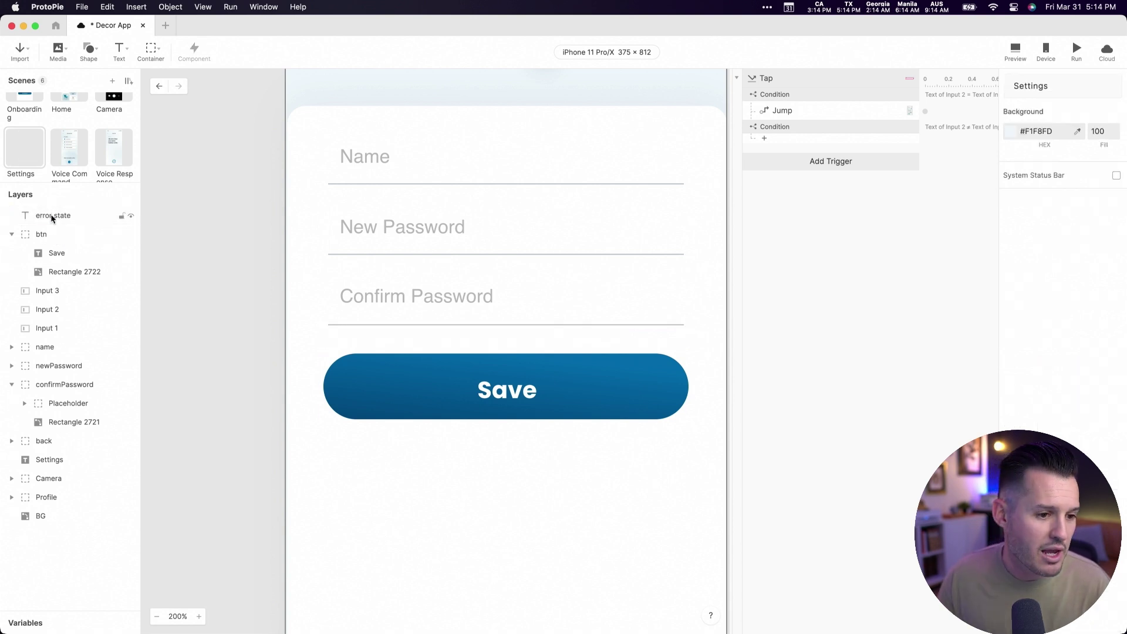
pyautogui.click(53, 215)
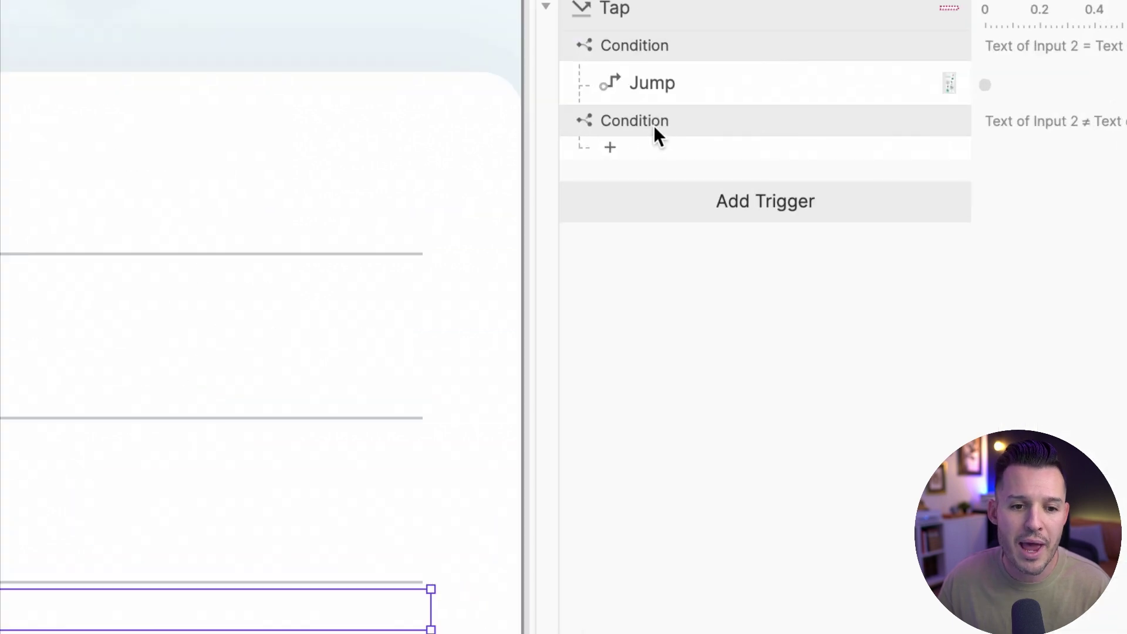
# - Add an Opacity response to the second Condition targeting the error state layer
pyautogui.click(782, 129)
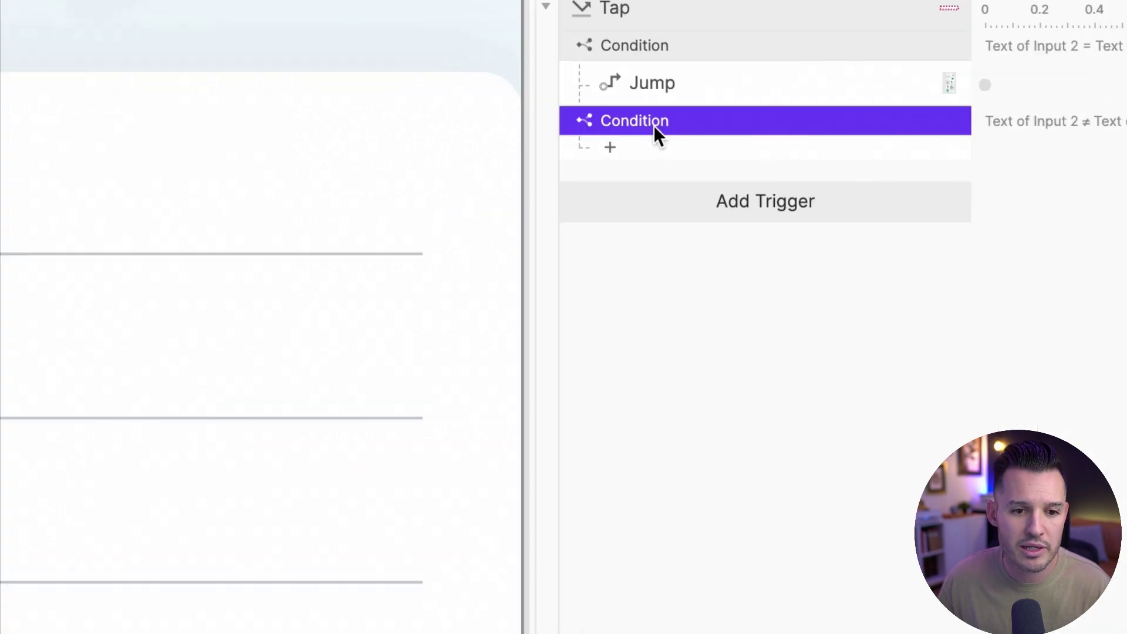
pyautogui.click(611, 148)
pyautogui.click(656, 351)
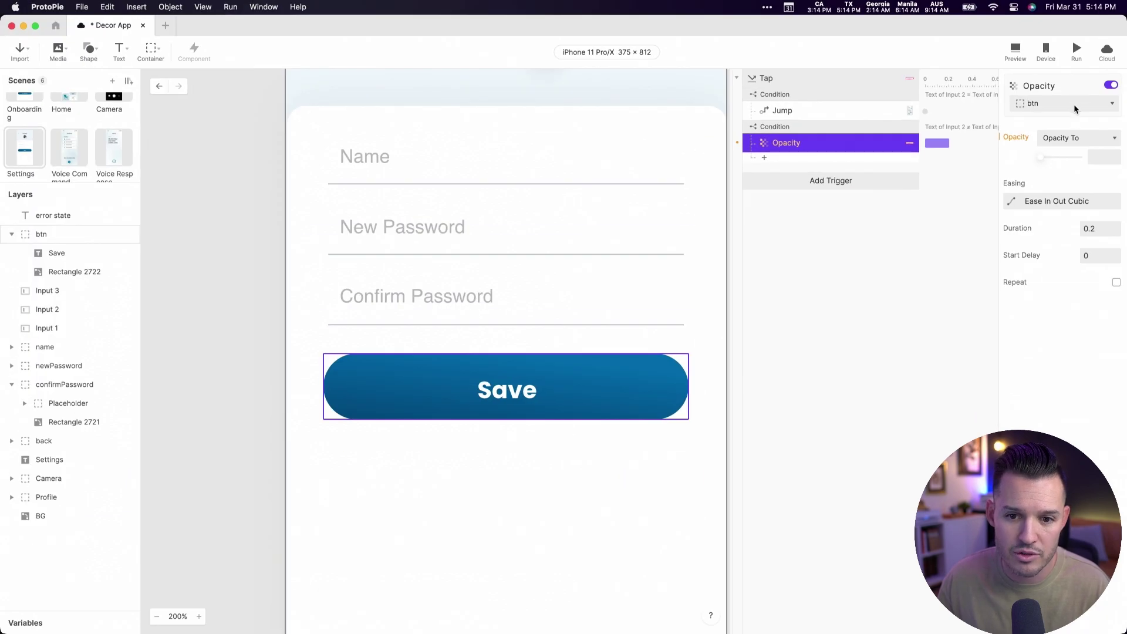
pyautogui.click(1073, 104)
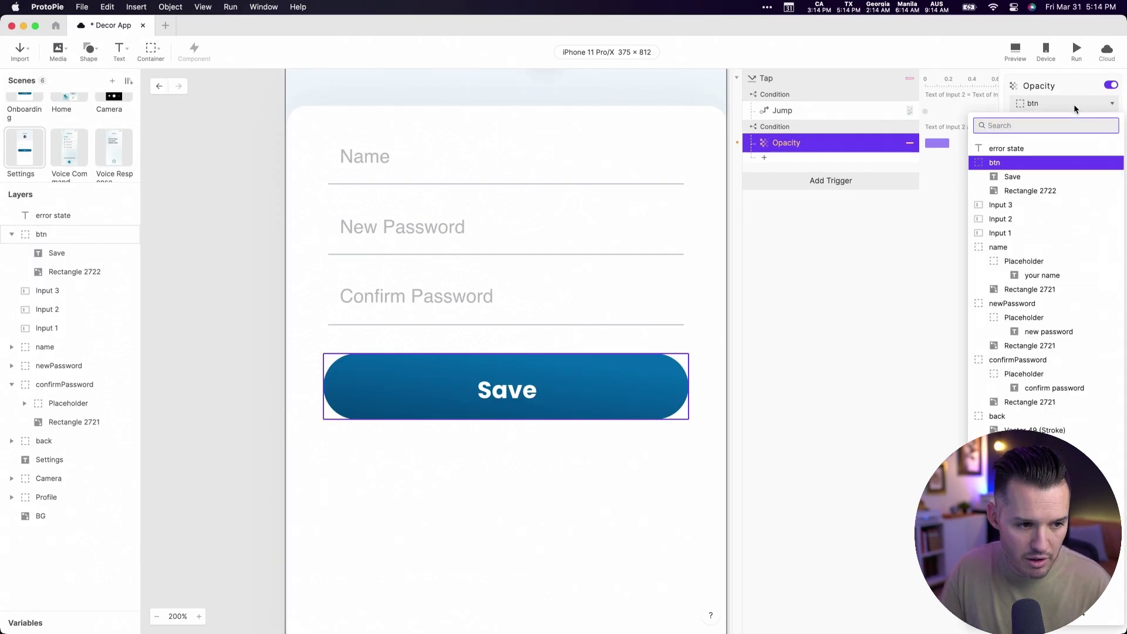
pyautogui.write('error')
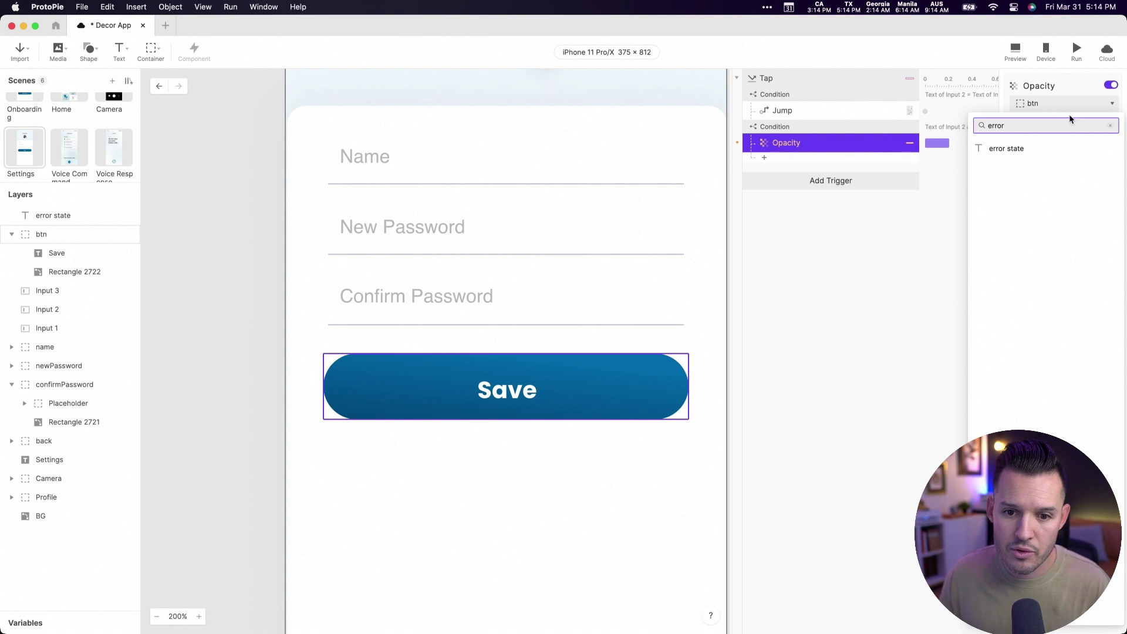
pyautogui.click(1074, 149)
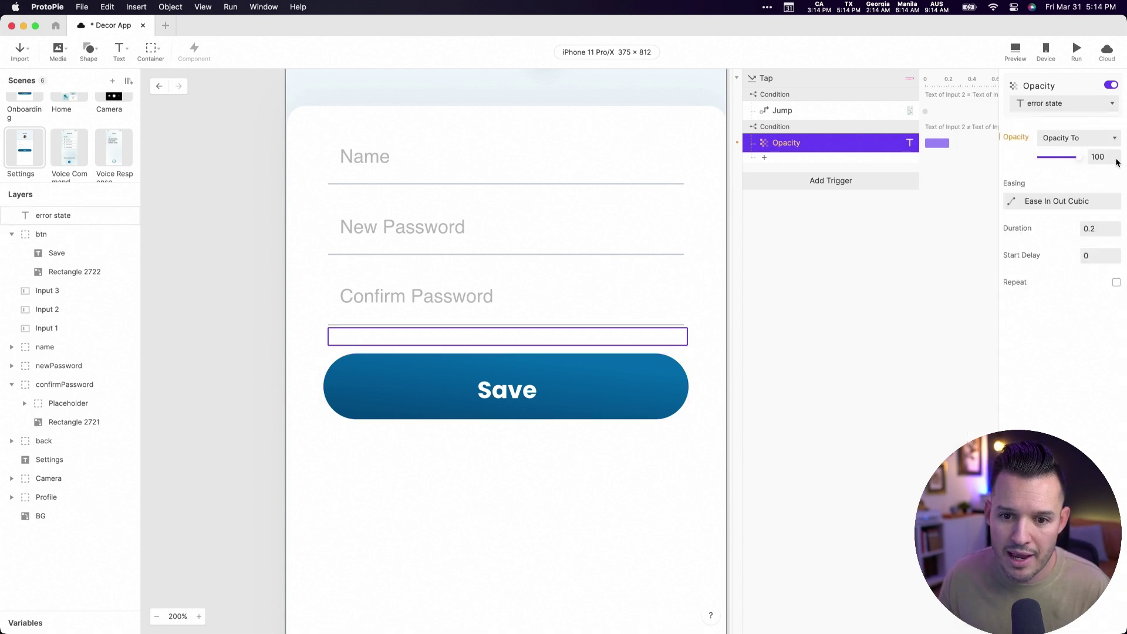
# - Preview Settings, enter mismatched passwords and tap Save to see the error message
pyautogui.click(1015, 52)
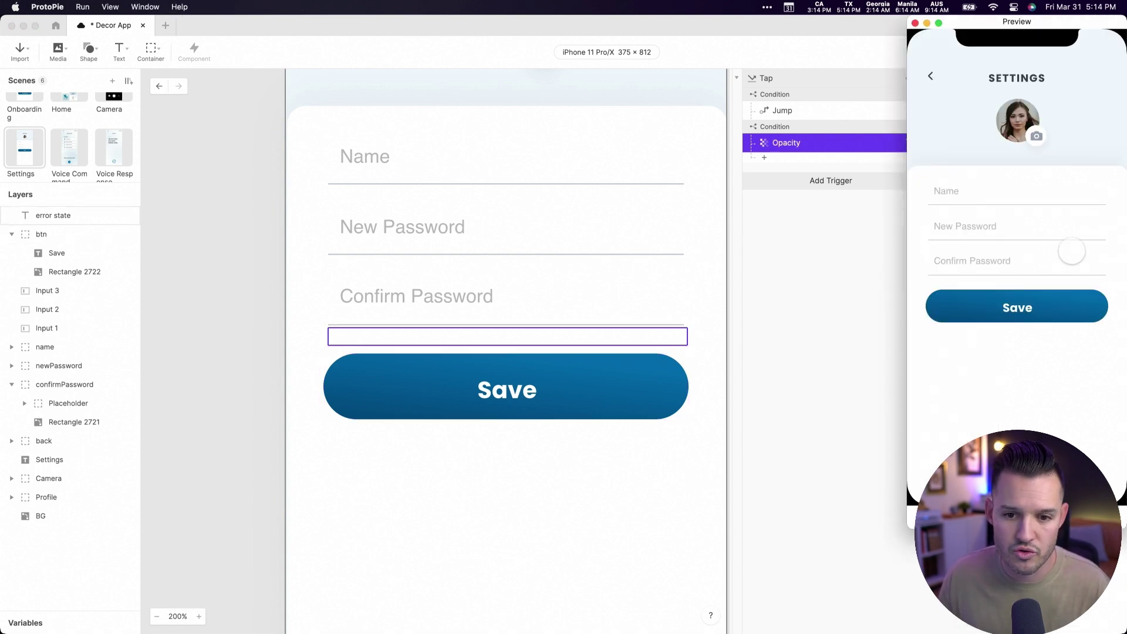
pyautogui.moveTo(1039, 28); pyautogui.dragTo(566, 59)
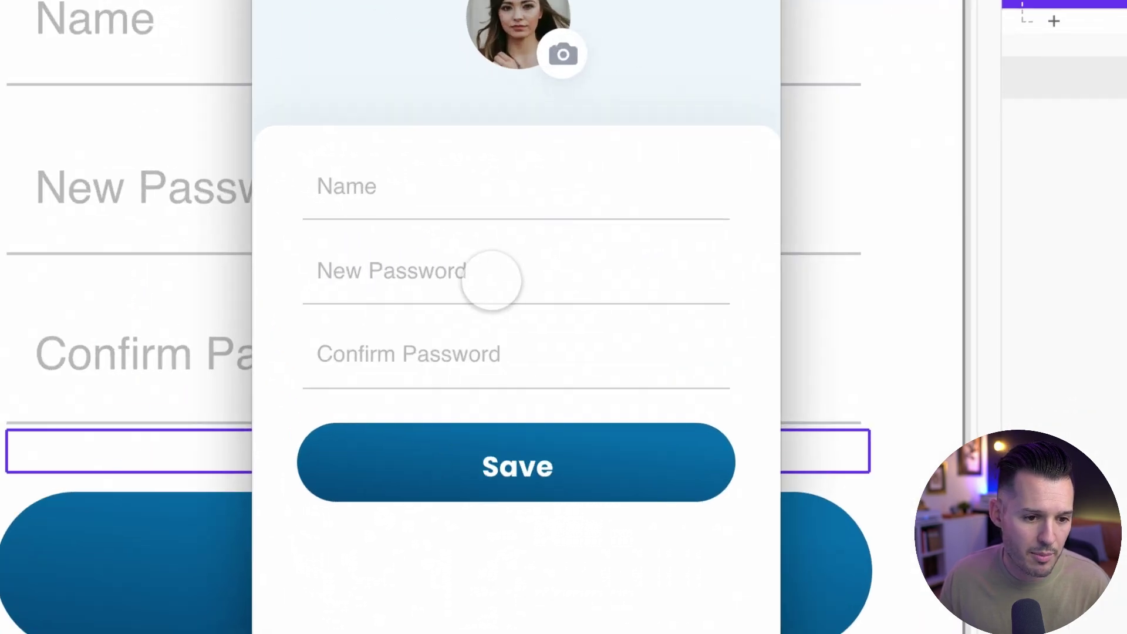
pyautogui.click(492, 280)
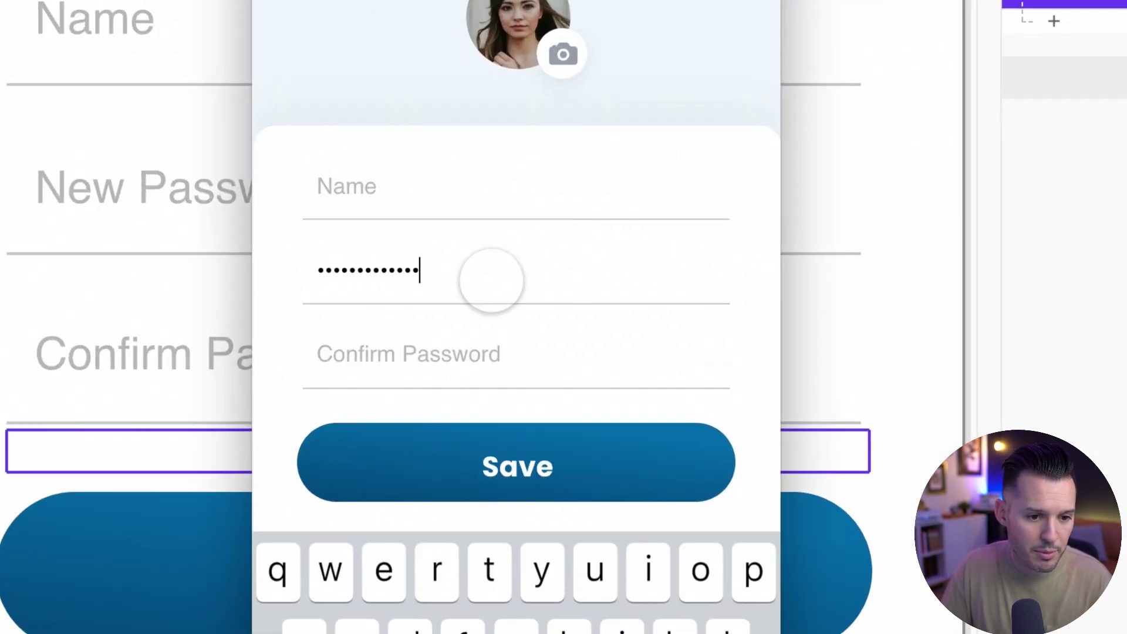
pyautogui.press('Tab')
pyautogui.write('••')
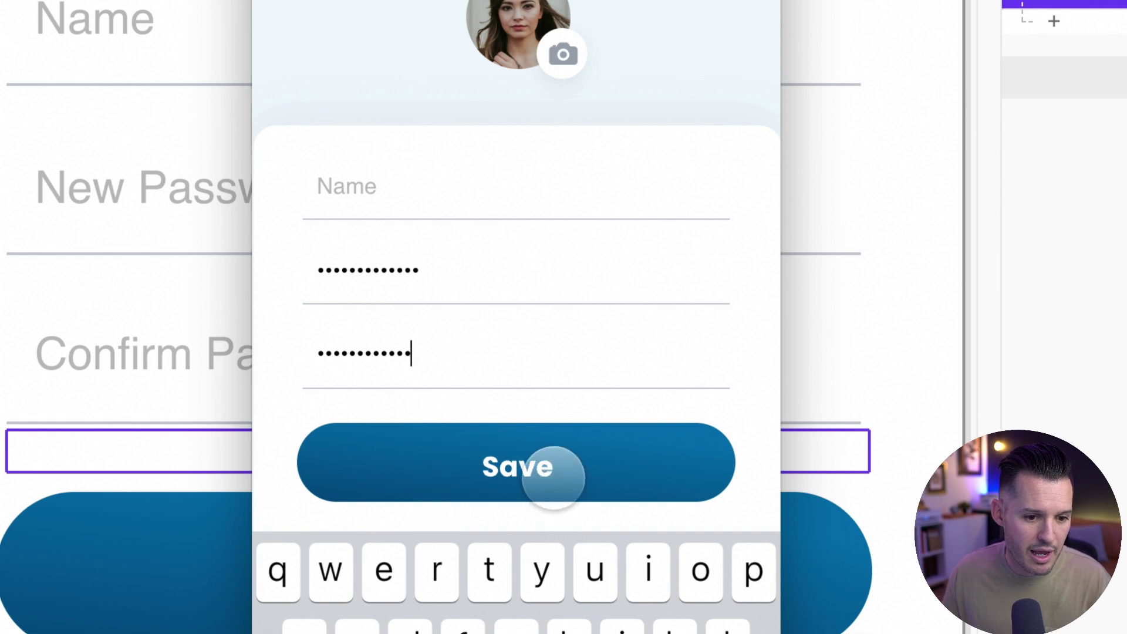
pyautogui.click(553, 477)
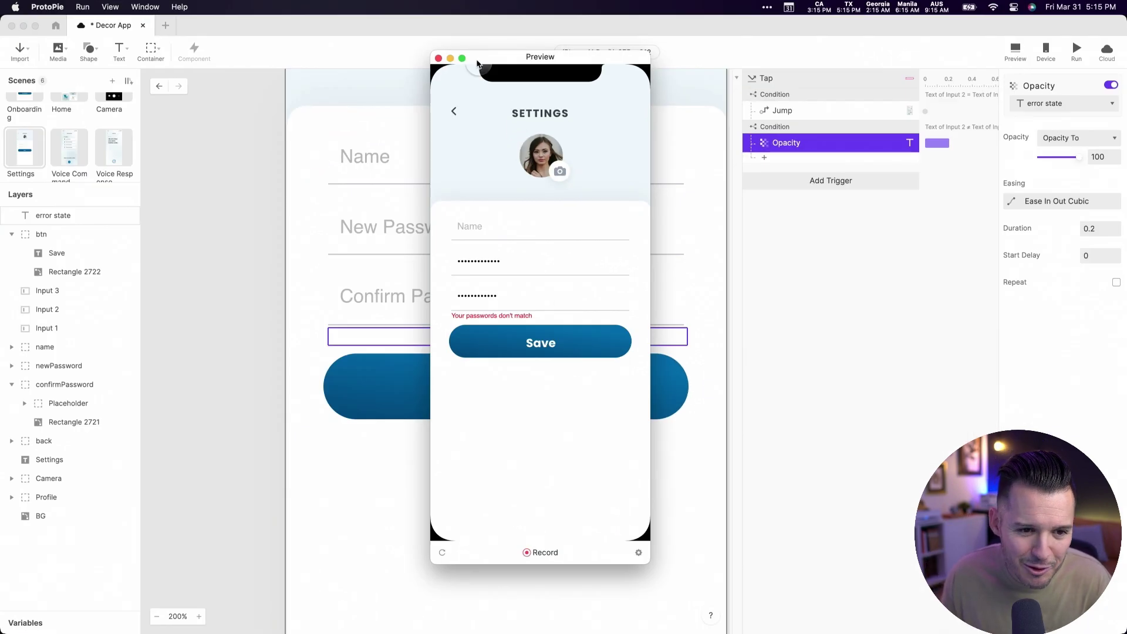
pyautogui.click(439, 59)
pyautogui.click(443, 309)
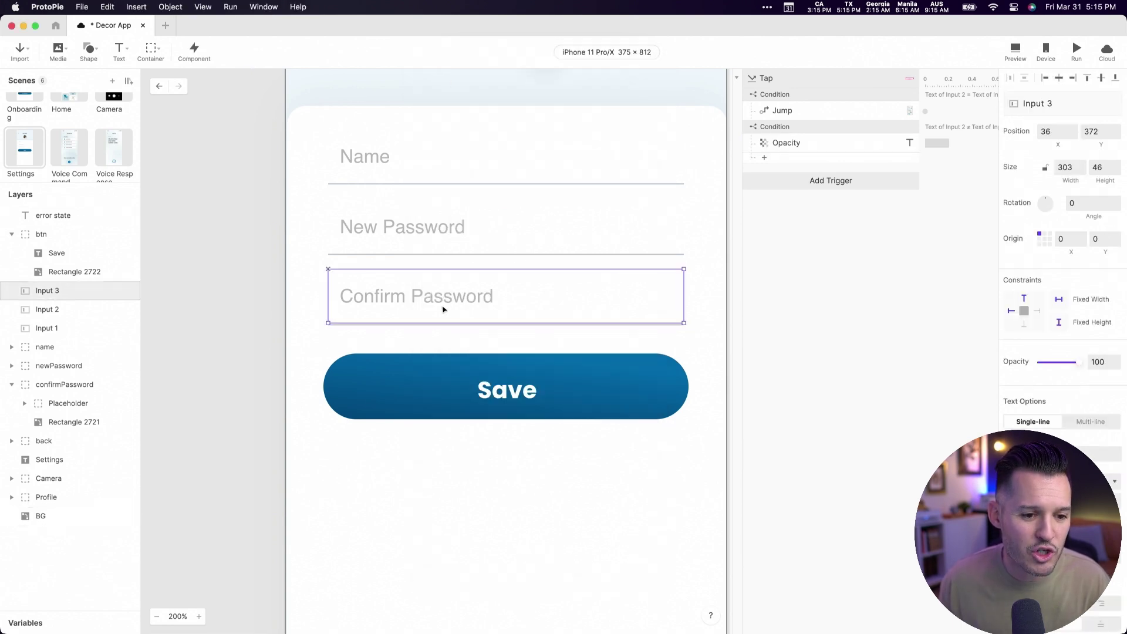
# - Add a Color response setting text to #FF0000, then duplicate it targeting Input 2
pyautogui.click(776, 164)
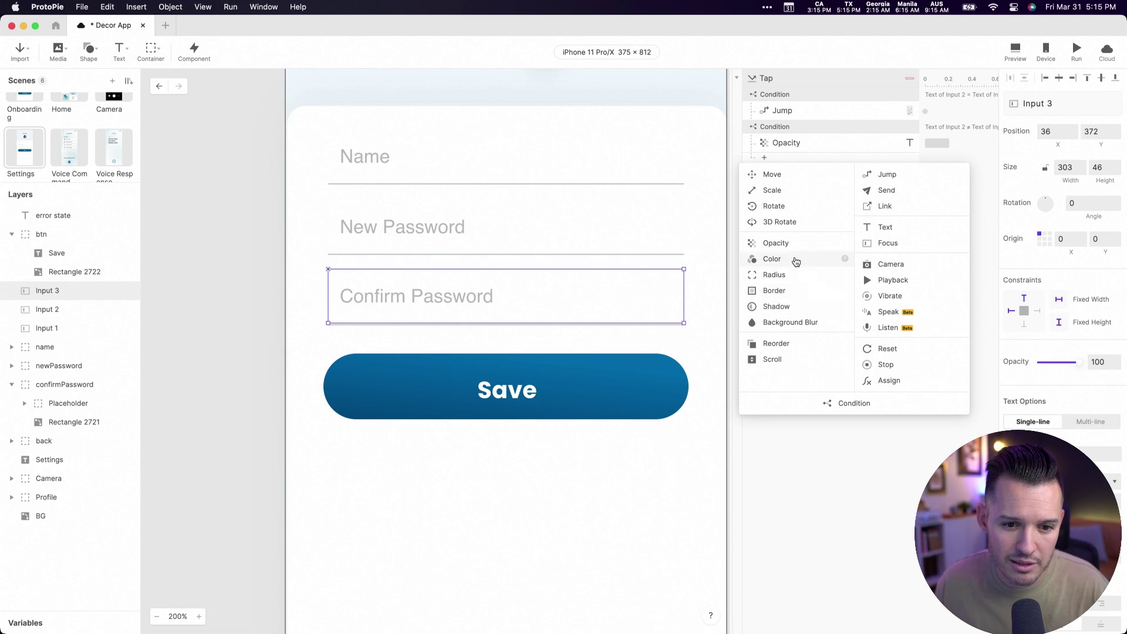
pyautogui.click(772, 259)
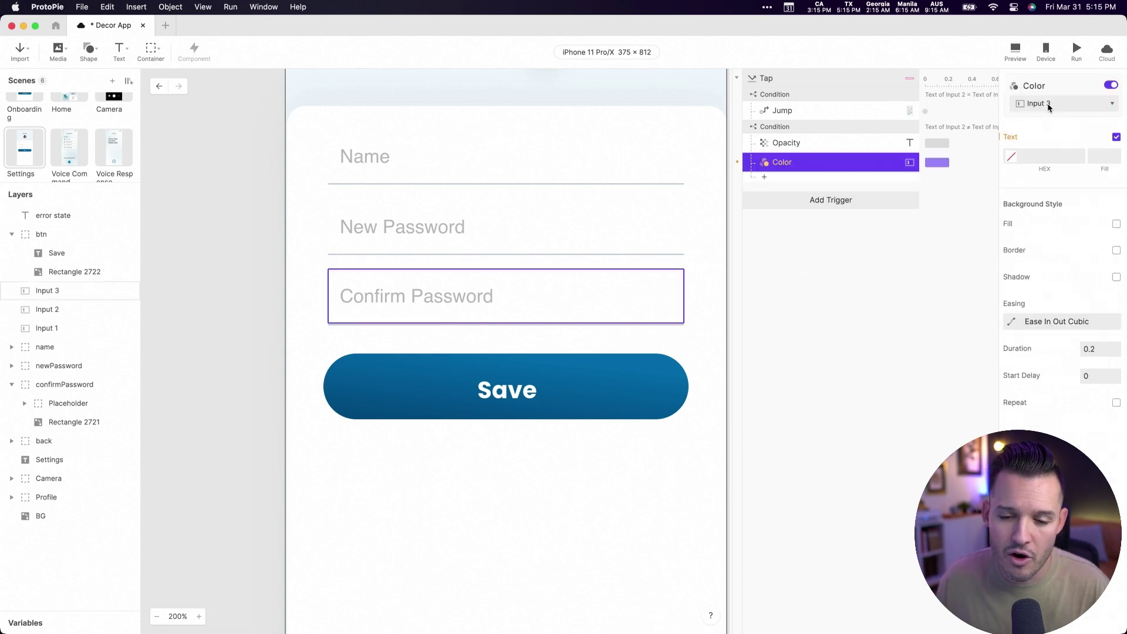
pyautogui.click(1011, 157)
pyautogui.moveTo(973, 154); pyautogui.dragTo(1013, 85)
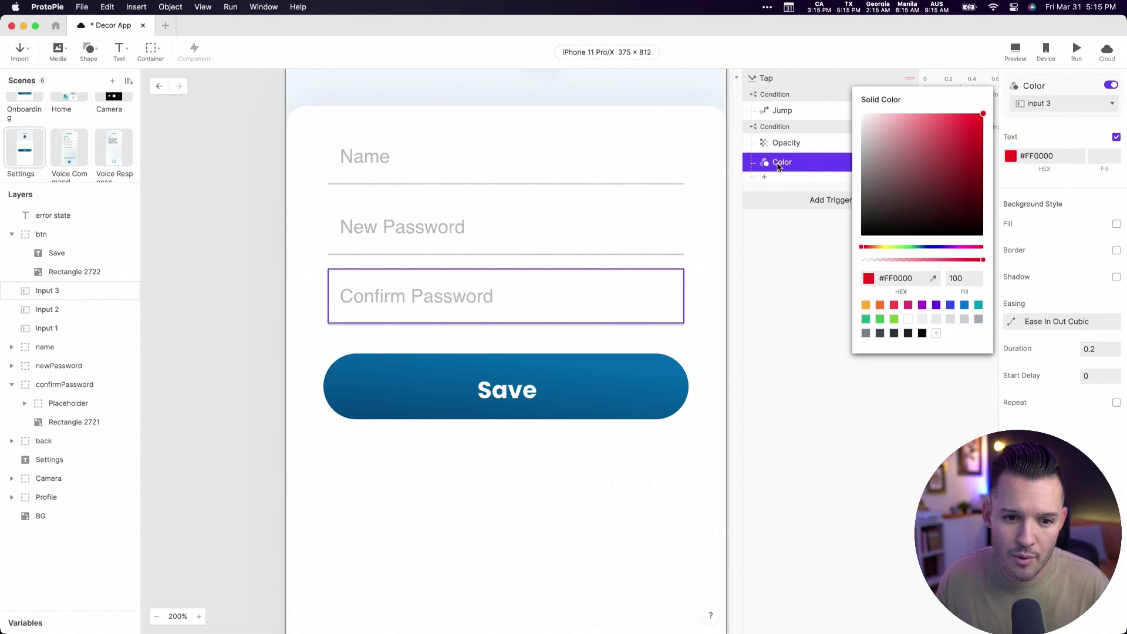
pyautogui.click(777, 167)
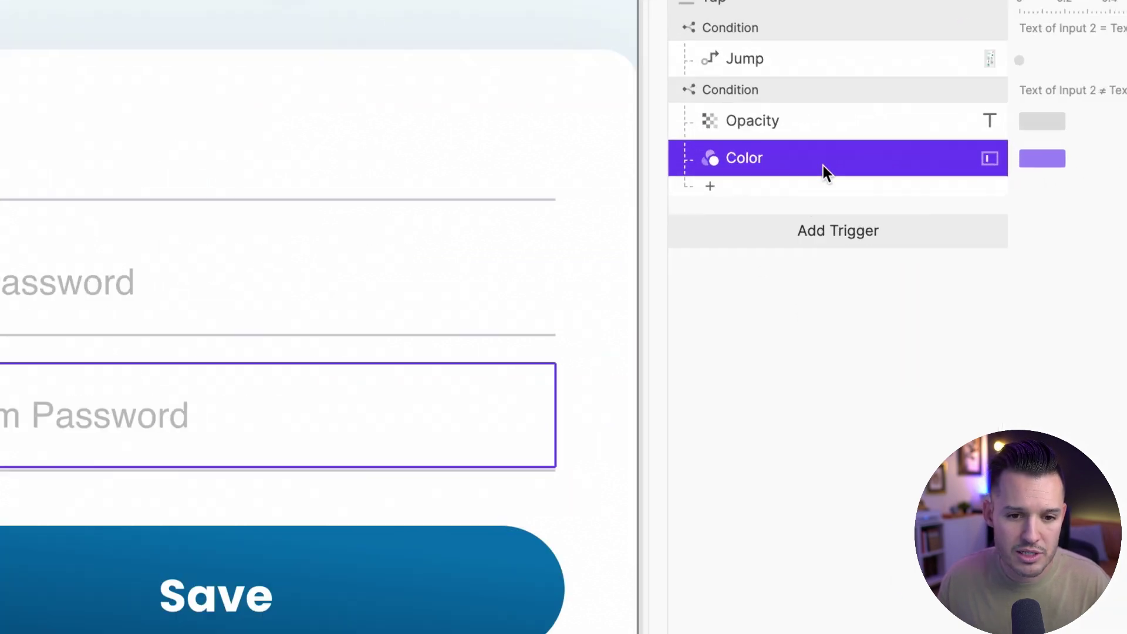
pyautogui.press('super+d')
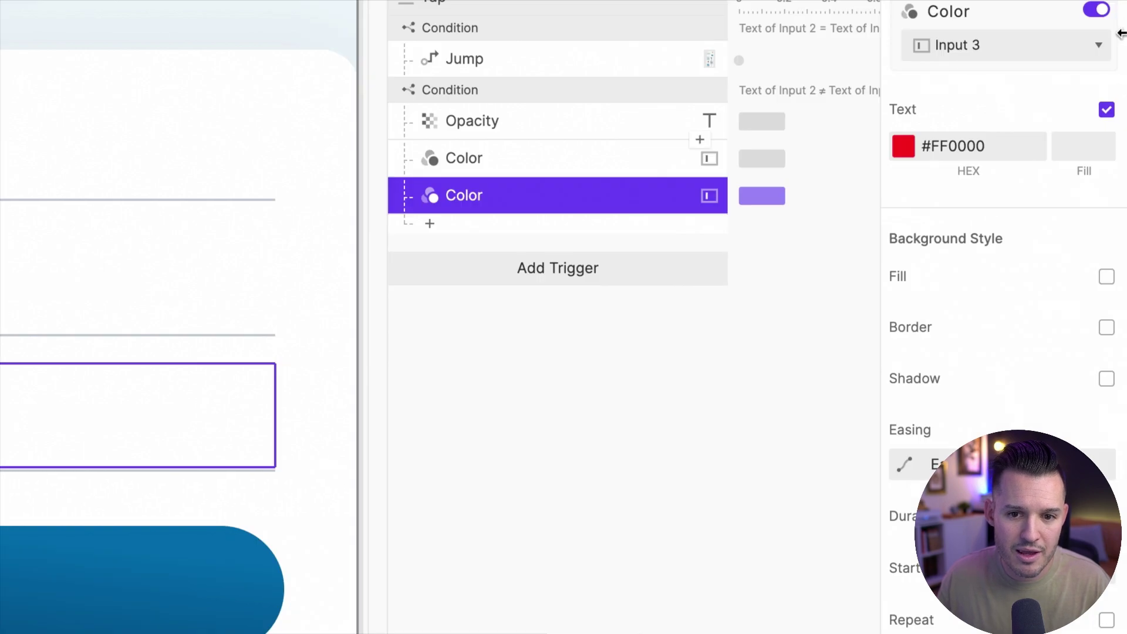
pyautogui.click(1086, 53)
pyautogui.click(926, 267)
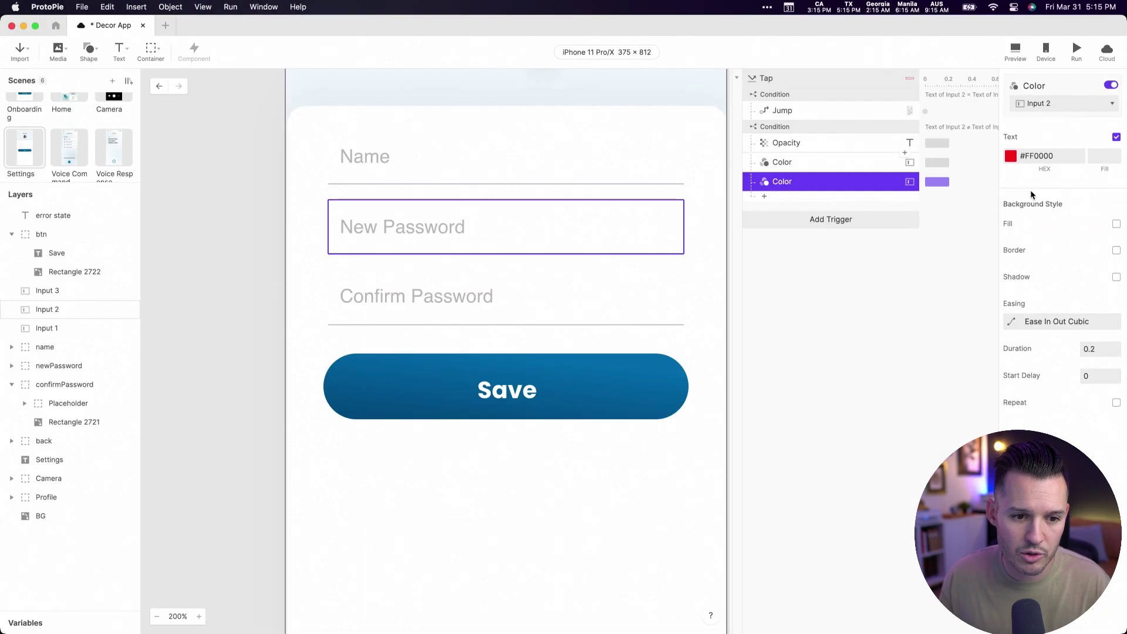
# - Preview Settings and submit mismatched passwords to check the red error
pyautogui.click(1016, 50)
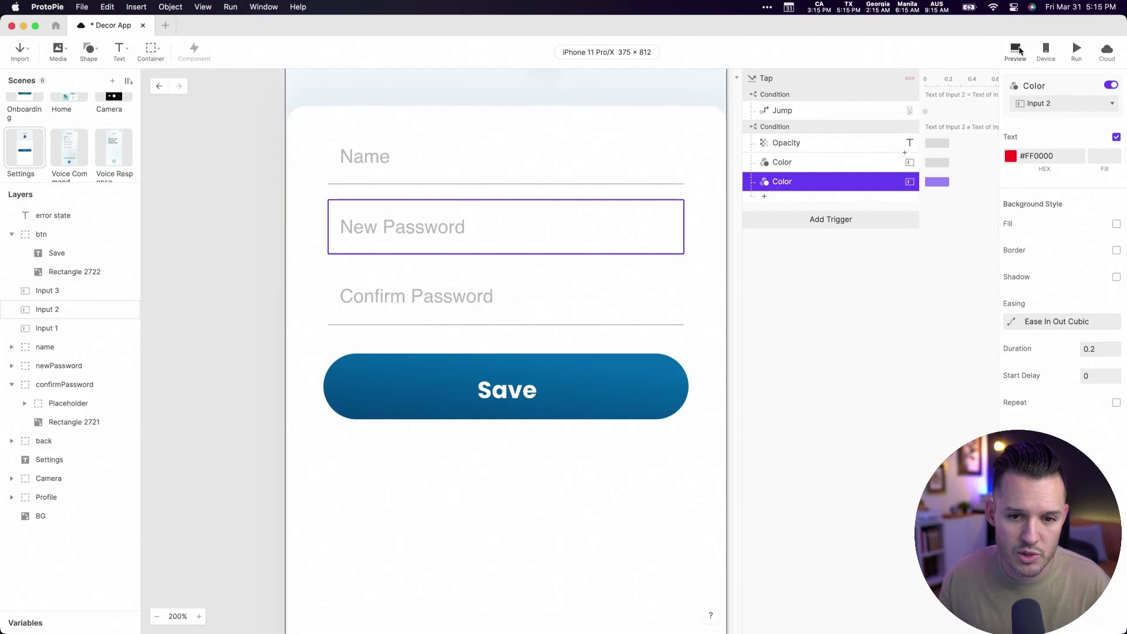
pyautogui.moveTo(1072, 22); pyautogui.dragTo(526, 55)
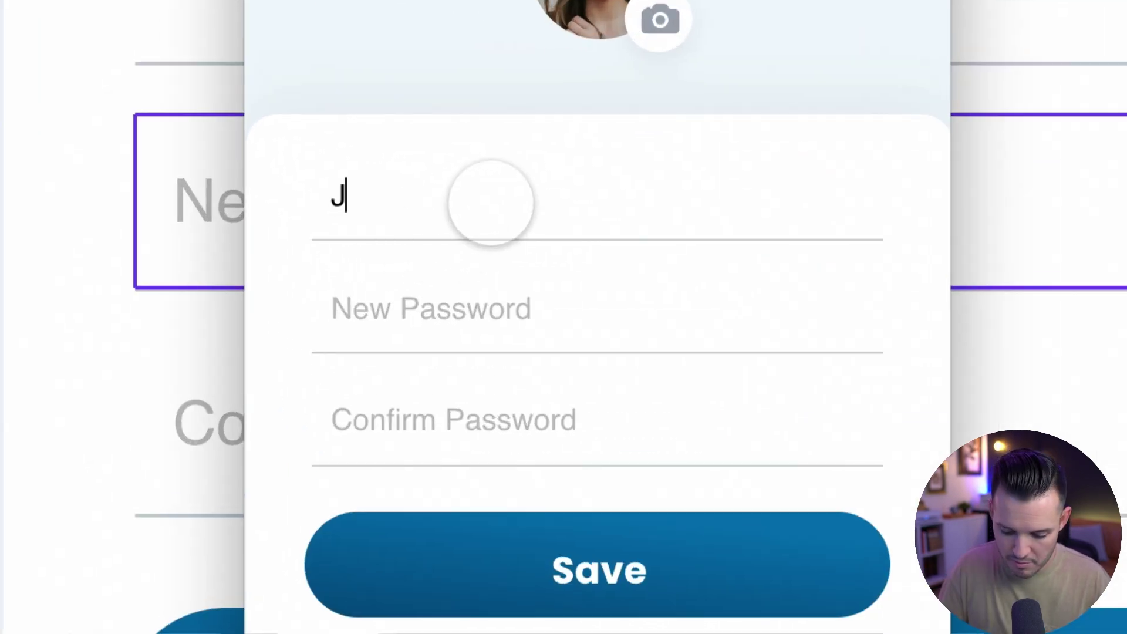
pyautogui.write('••••••••••••')
pyautogui.press('Tab')
pyautogui.write('••••••')
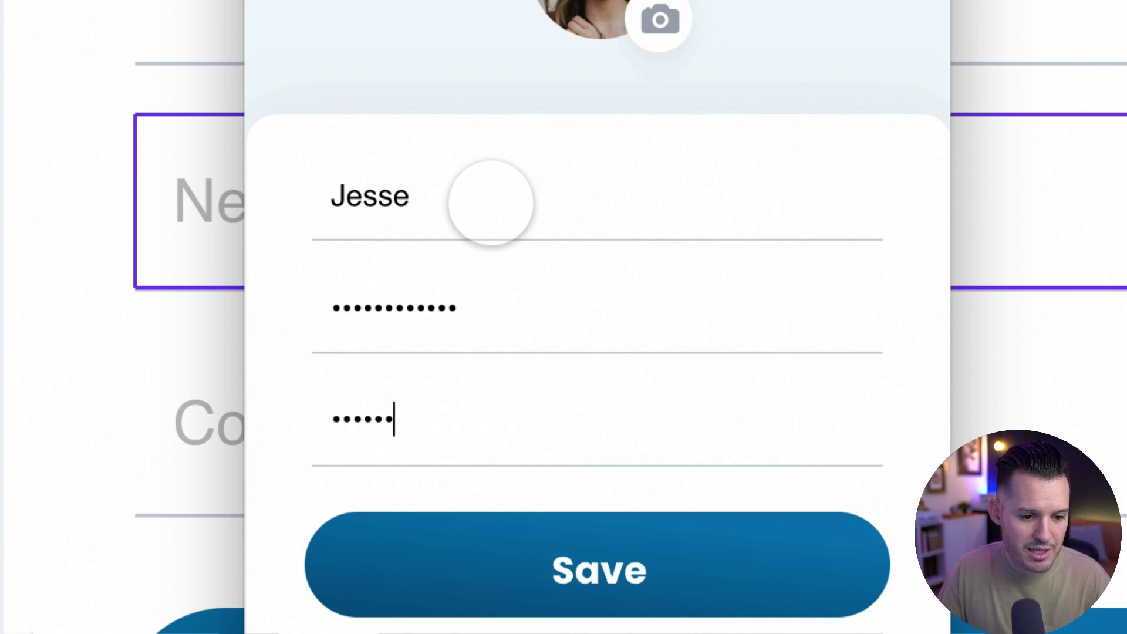
pyautogui.write('•')
pyautogui.click(650, 568)
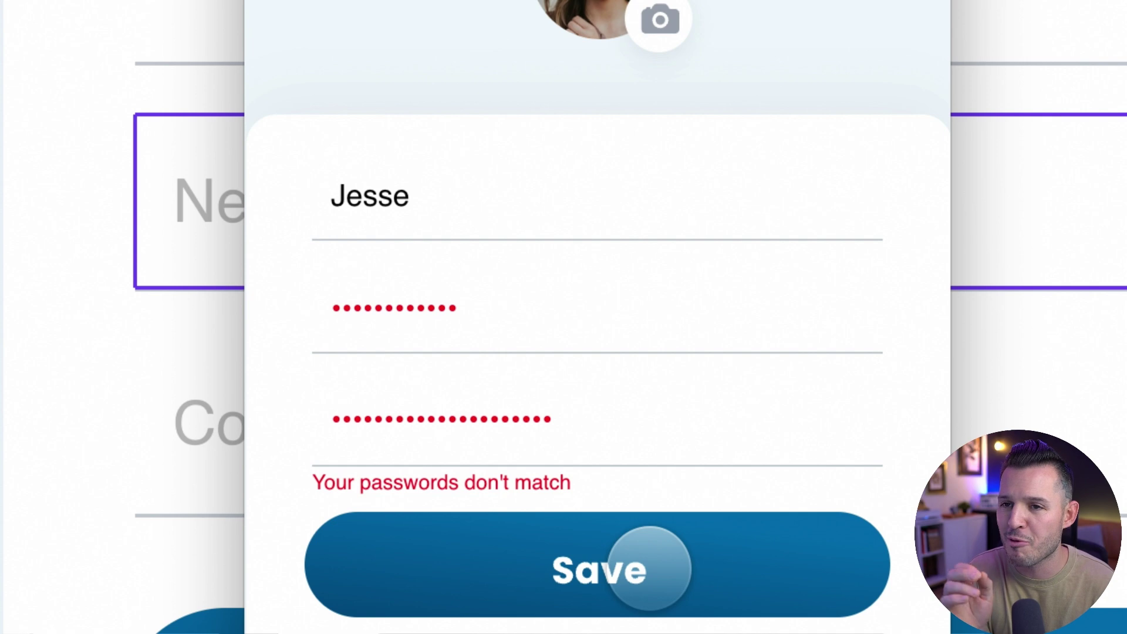
# - Re-enter matching passwords in both fields and submit to test navigation
pyautogui.click(591, 420)
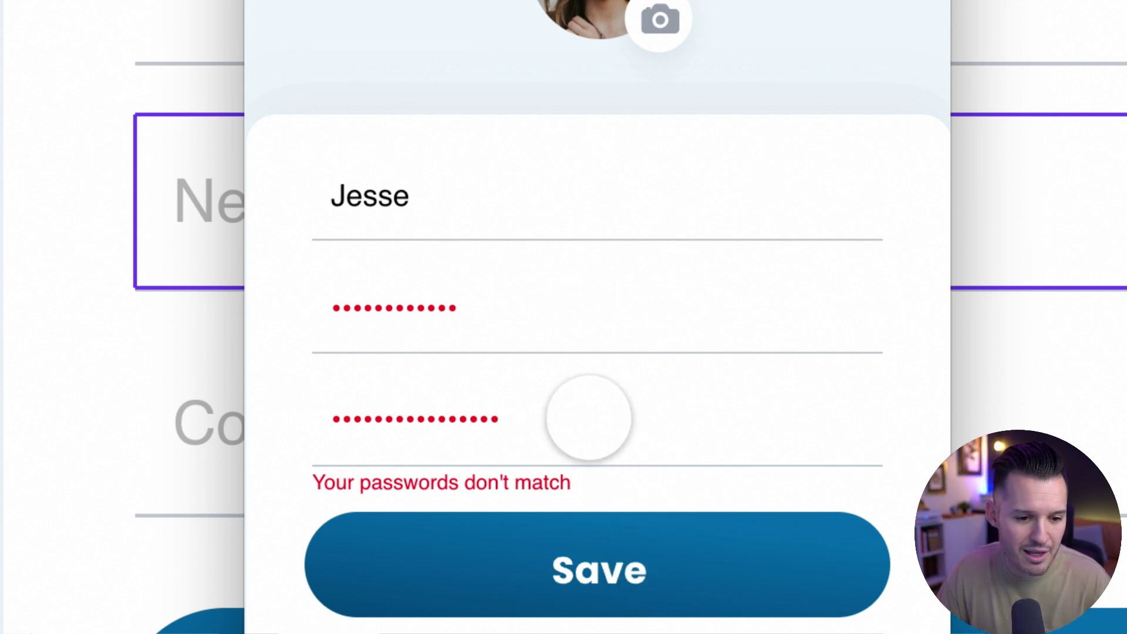
pyautogui.press('BackSpace')
pyautogui.press('BackSpace')
pyautogui.press('BackSpace')
pyautogui.press('BackSpace')
pyautogui.write('•••')
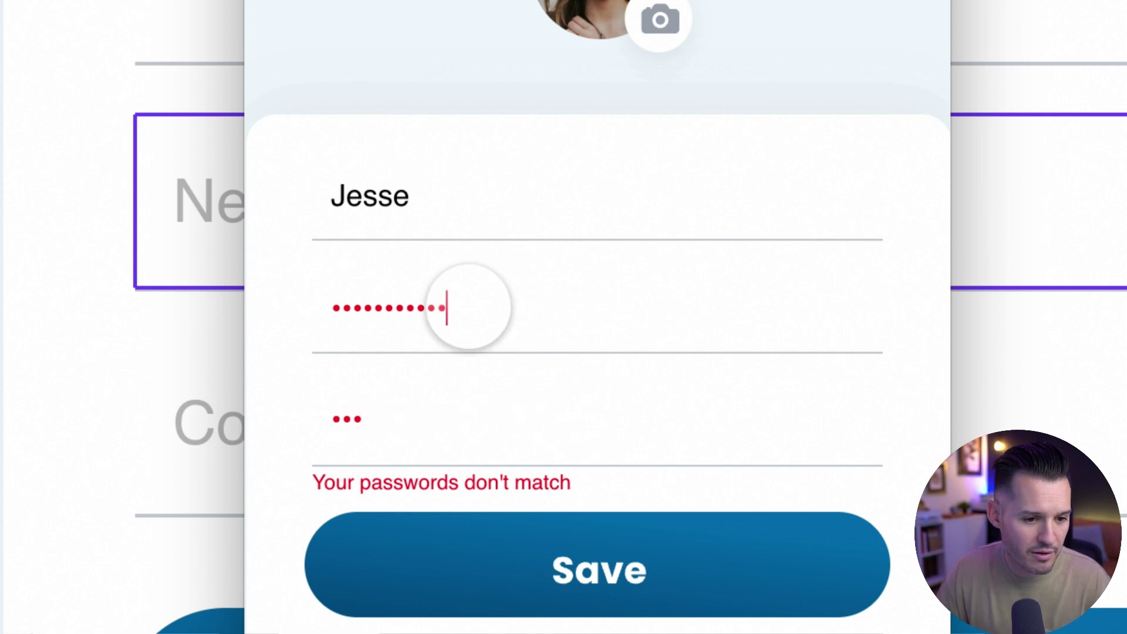
pyautogui.click(468, 307)
pyautogui.press('BackSpace')
pyautogui.press('BackSpace')
pyautogui.press('BackSpace')
pyautogui.press('BackSpace')
pyautogui.press('BackSpace')
pyautogui.write('•••')
pyautogui.click(574, 556)
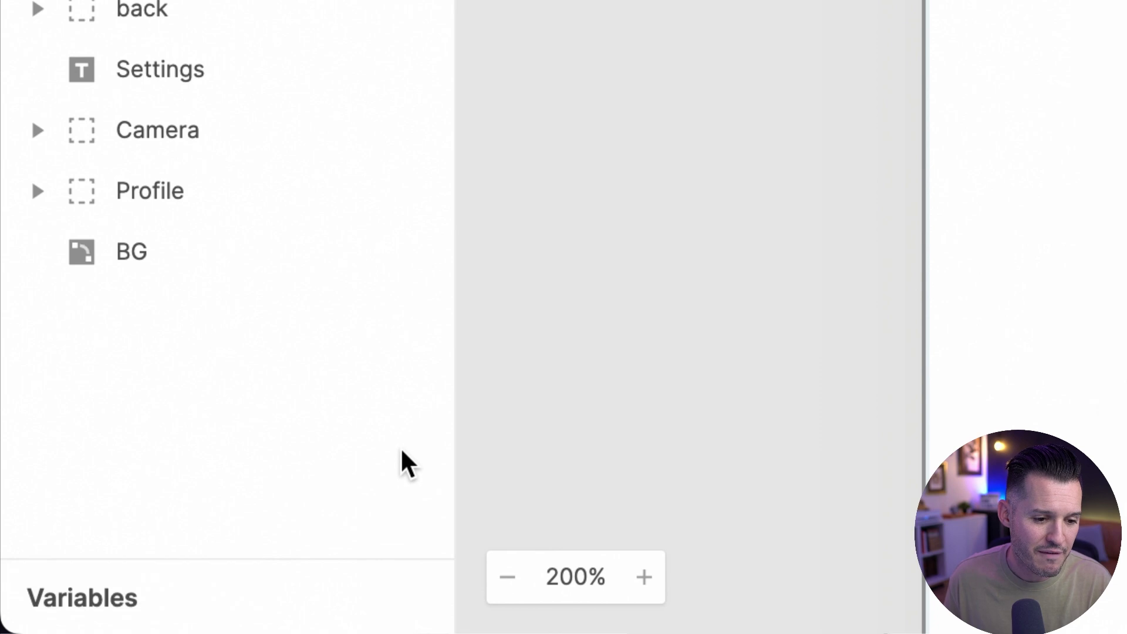
# - Expand the Variables panel and bring up the new-variable scope choices
pyautogui.click(117, 599)
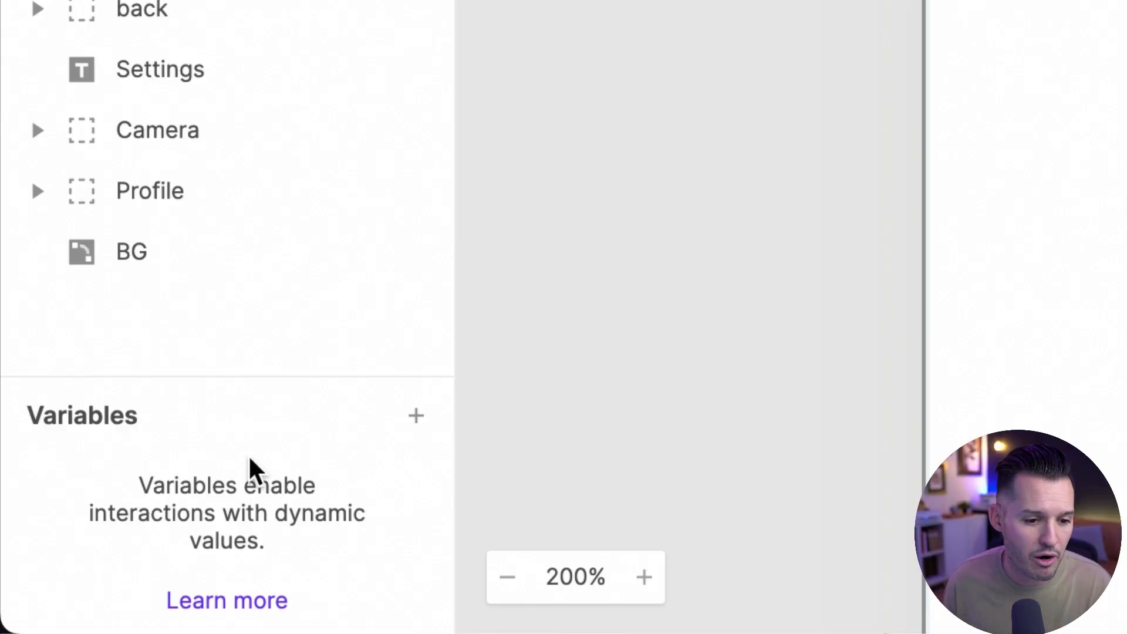
pyautogui.click(416, 416)
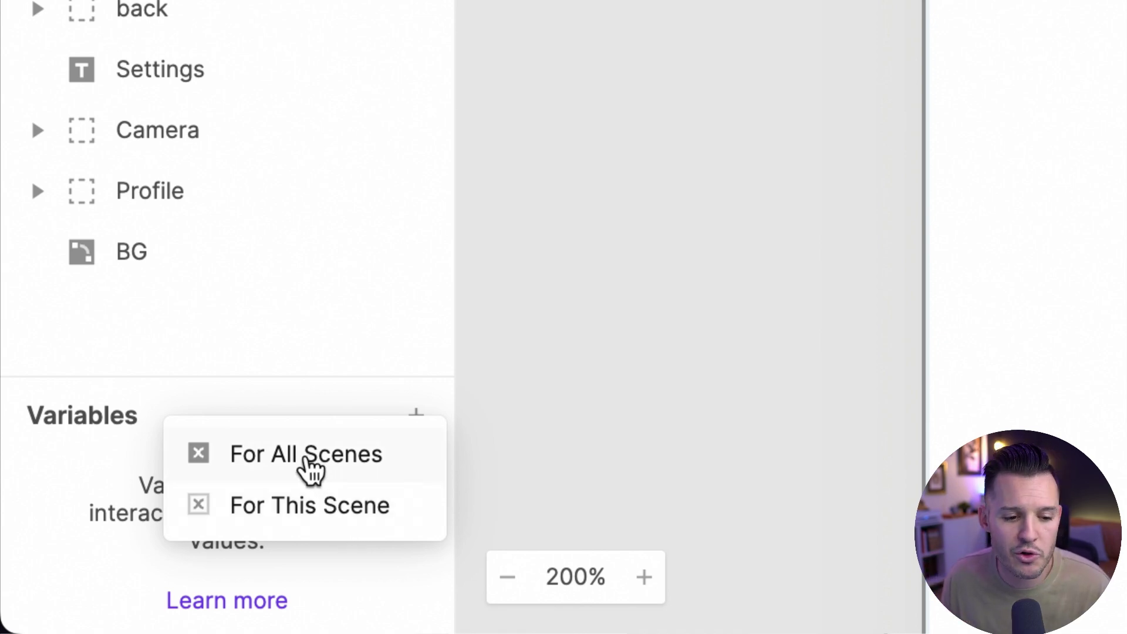
# - Create a For All Scenes variable and name it userName
pyautogui.click(311, 467)
pyautogui.doubleClick(143, 482)
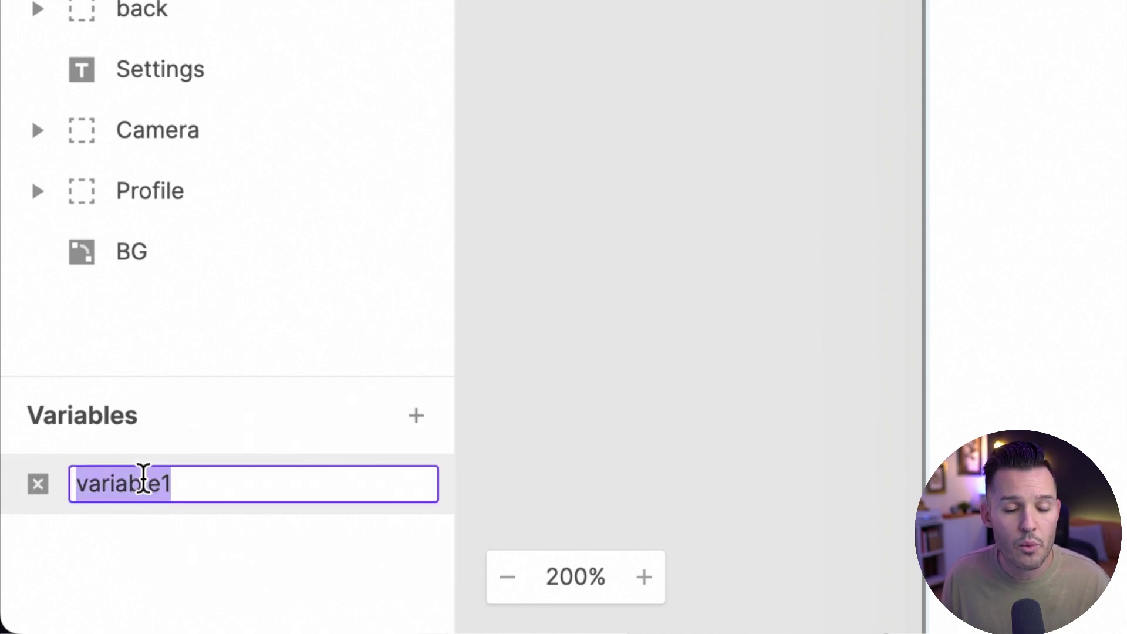
pyautogui.write('userName')
pyautogui.moveTo(94, 489); pyautogui.dragTo(164, 490)
pyautogui.click(139, 489)
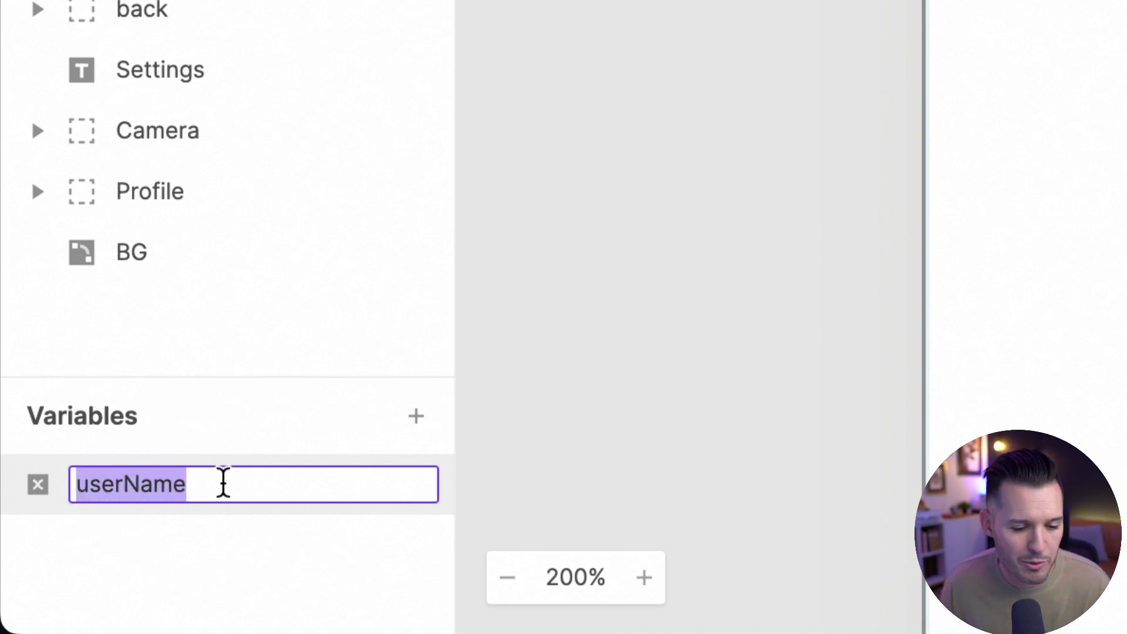
pyautogui.click(234, 478)
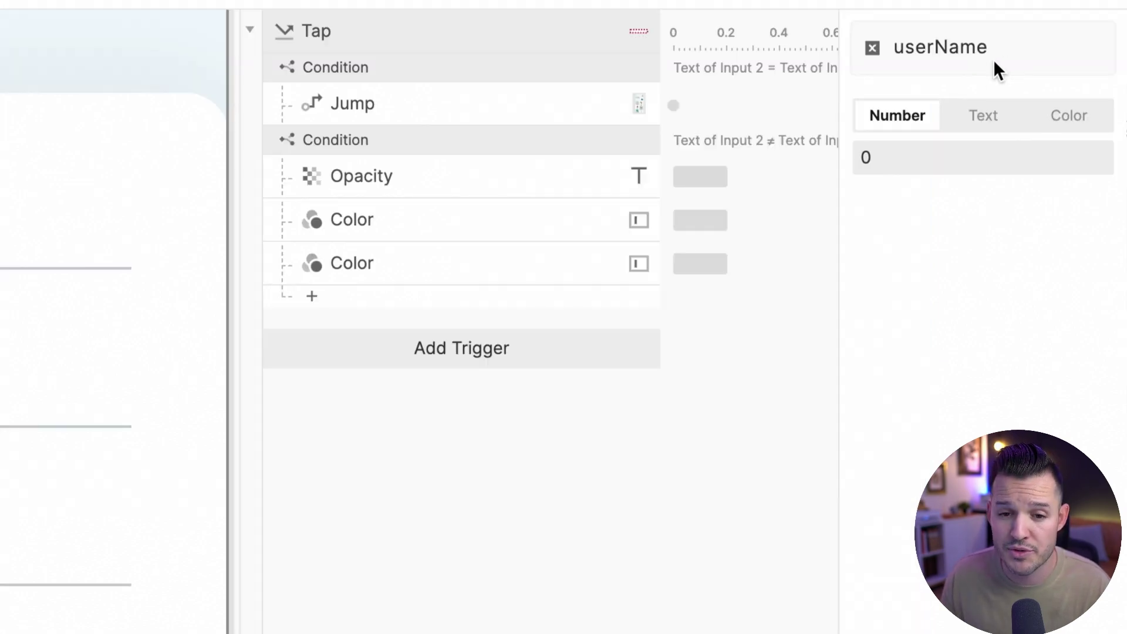
# - Set userName's type to Text and begin entering its default value
pyautogui.click(983, 122)
pyautogui.click(1067, 122)
pyautogui.click(979, 123)
pyautogui.click(888, 129)
pyautogui.click(989, 128)
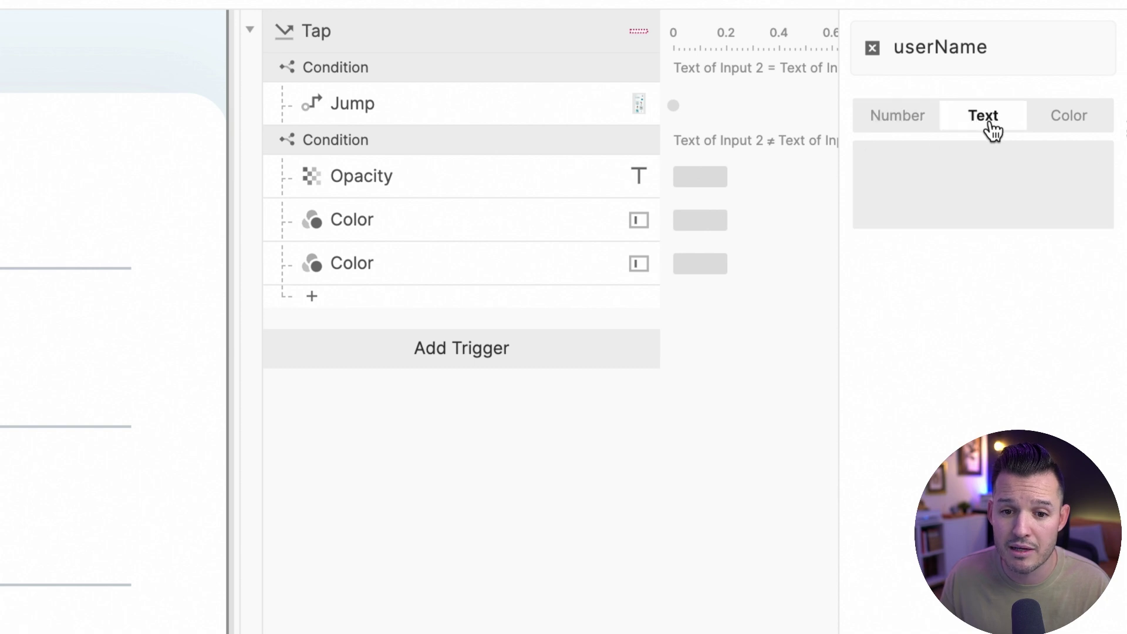
pyautogui.click(970, 158)
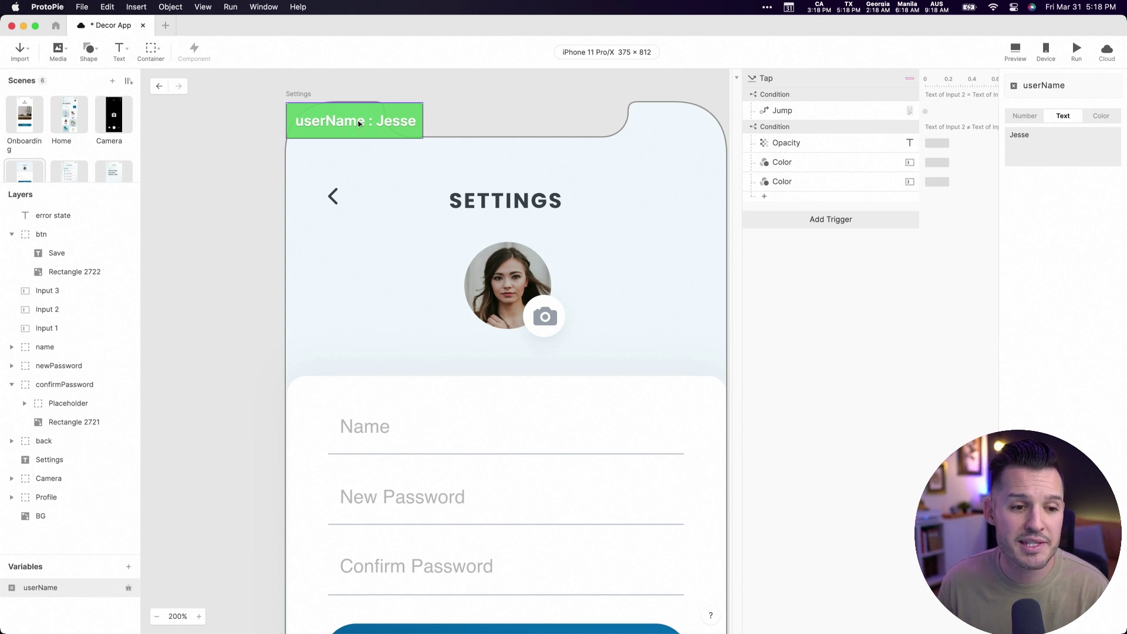
# - Place the userName label on the Settings header, preview it, and return to the editor
pyautogui.moveTo(369, 115); pyautogui.dragTo(360, 252)
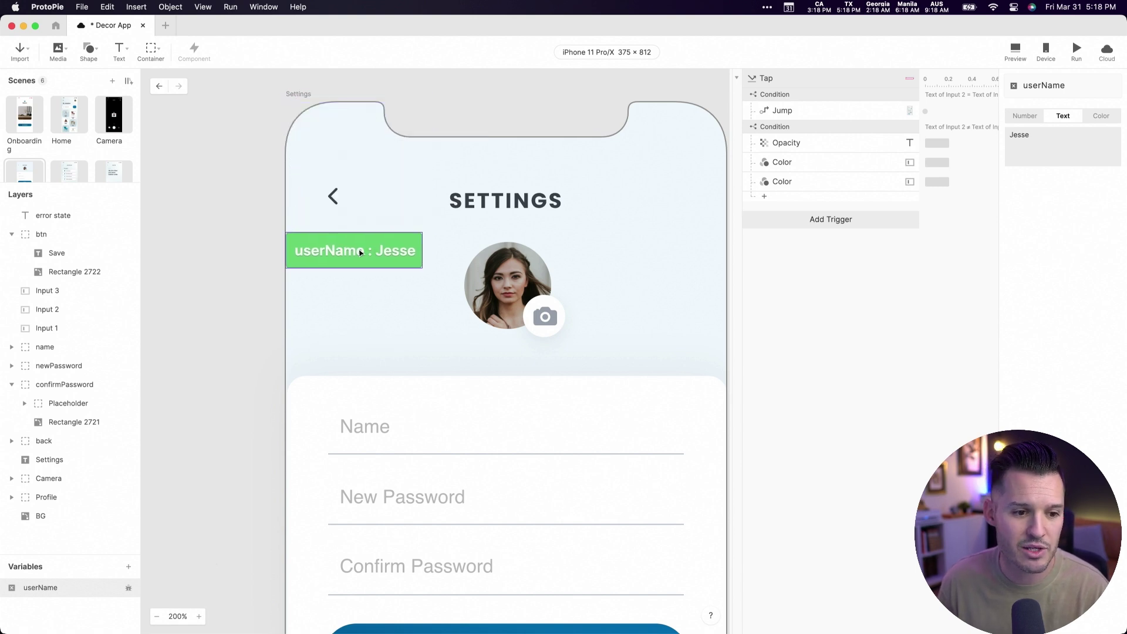
pyautogui.click(1015, 51)
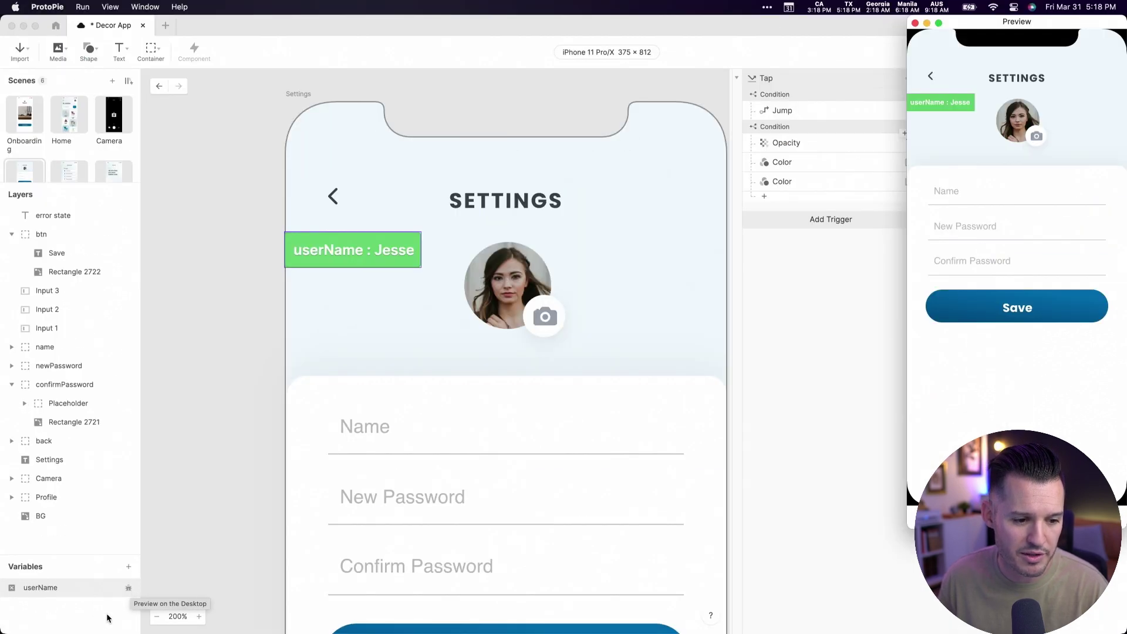
pyautogui.click(130, 591)
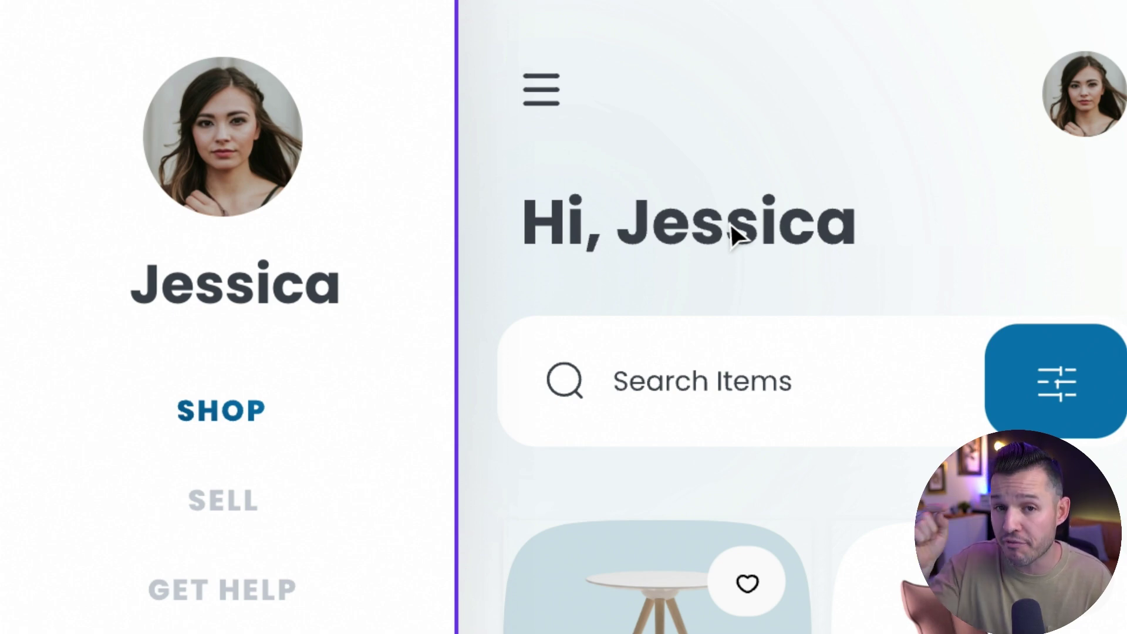
# - Add a Home Start trigger set to Start With Jump, holding a new Text response
pyautogui.click(734, 232)
pyautogui.click(235, 283)
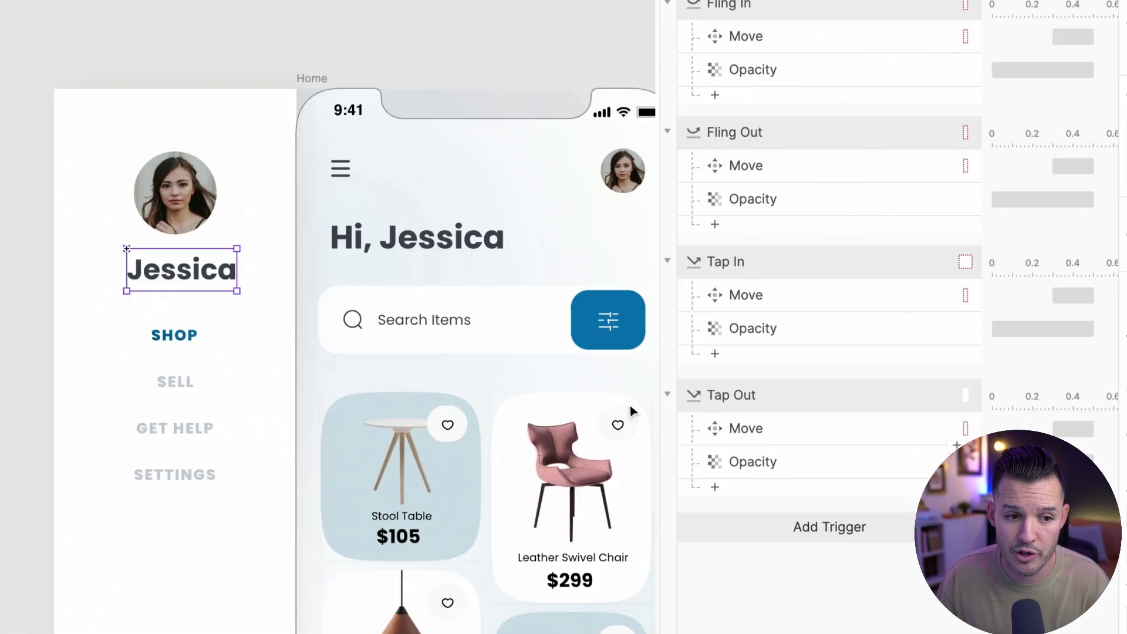
pyautogui.scroll(-3, 845, 491)
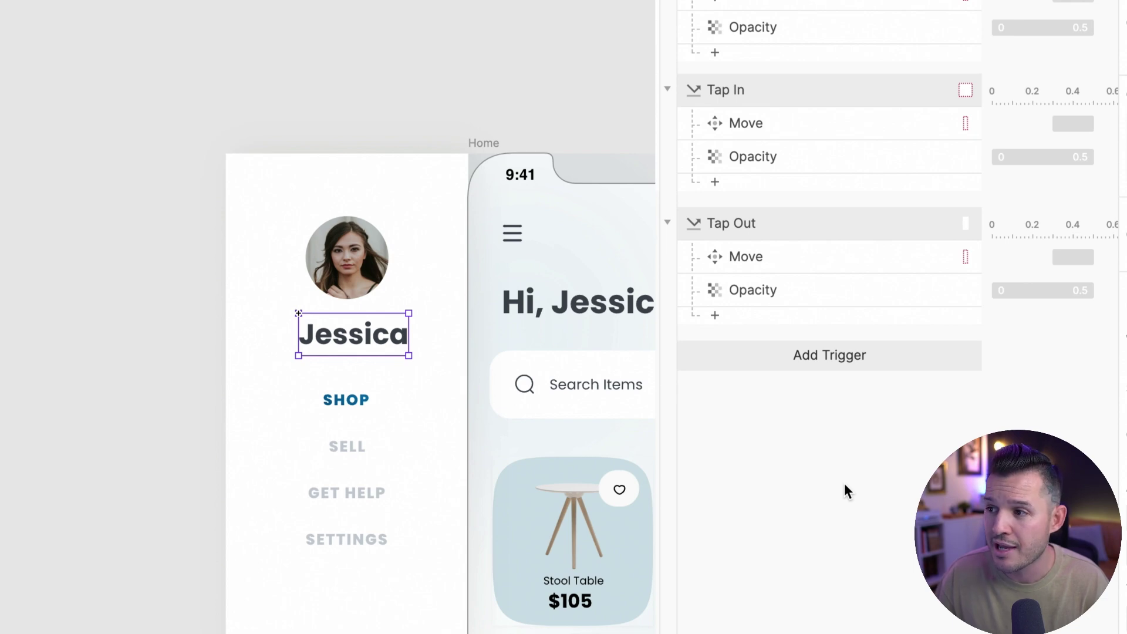
pyautogui.click(814, 364)
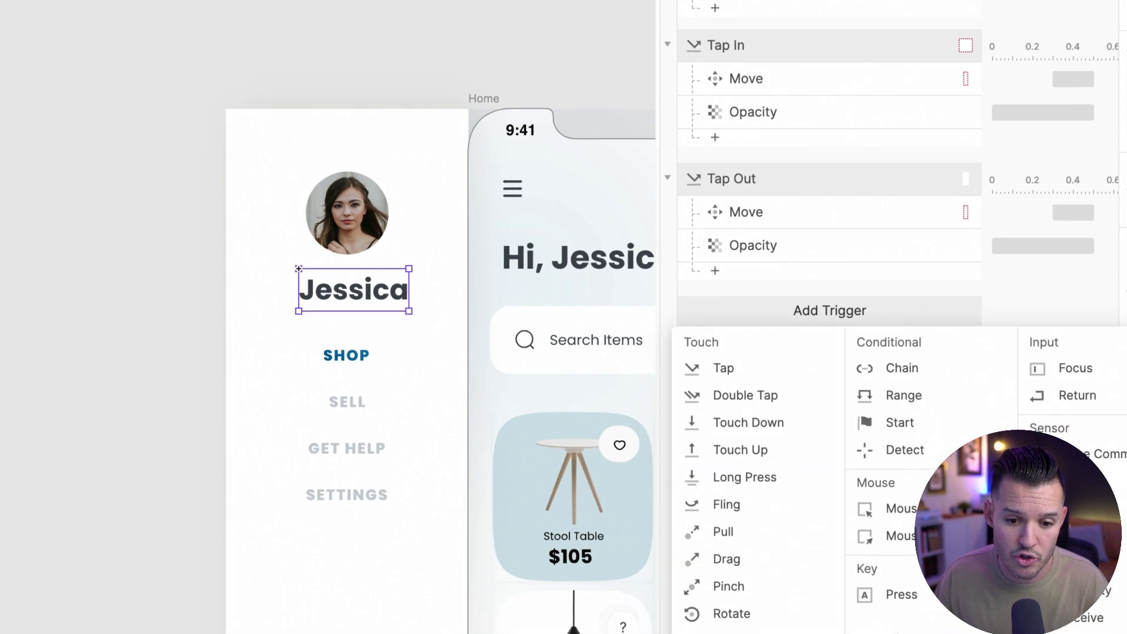
pyautogui.click(894, 398)
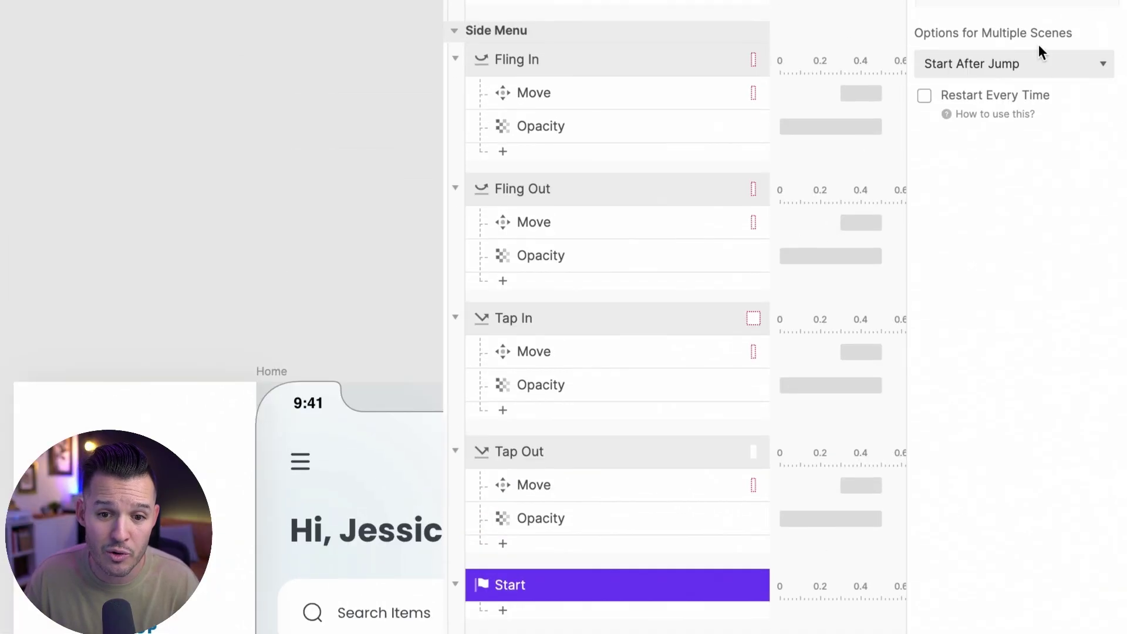
pyautogui.click(963, 65)
pyautogui.click(966, 87)
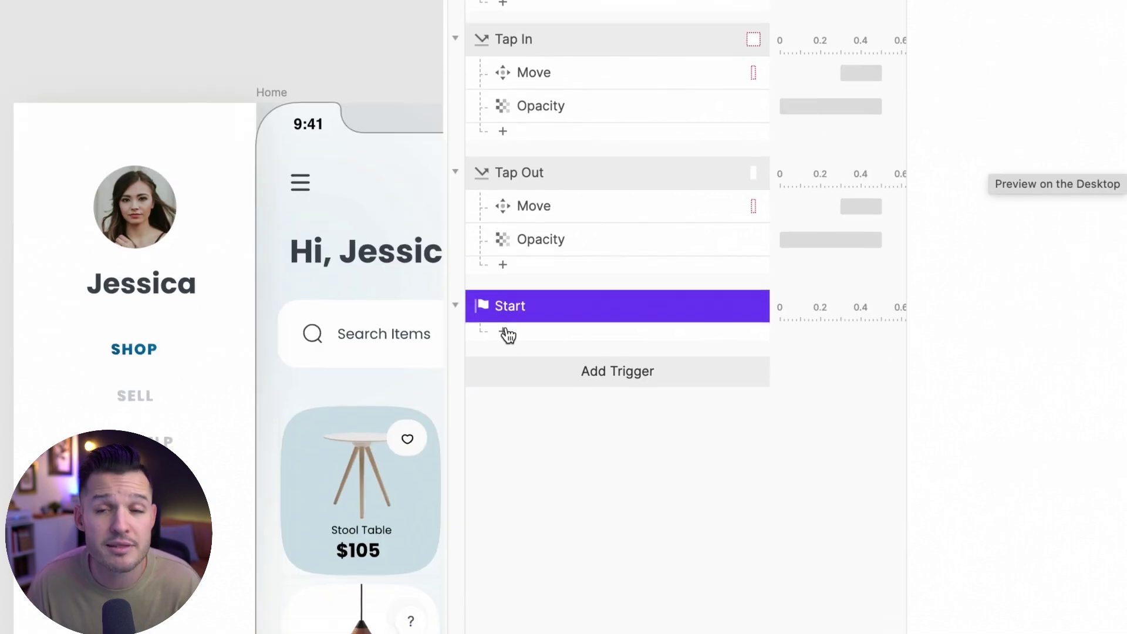
pyautogui.click(506, 334)
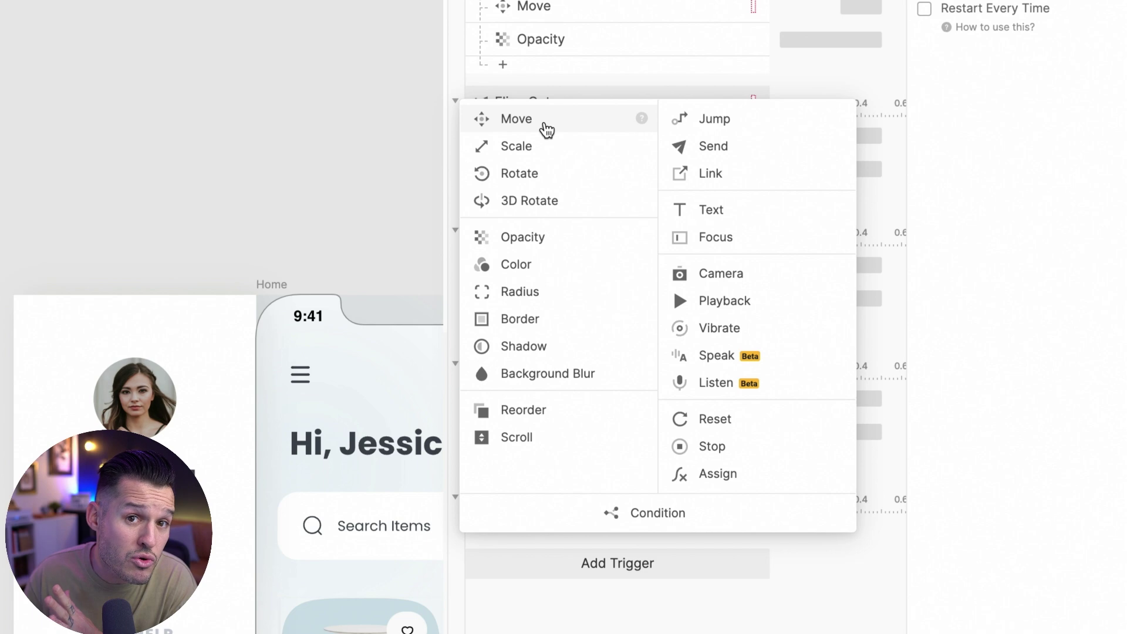
pyautogui.click(747, 218)
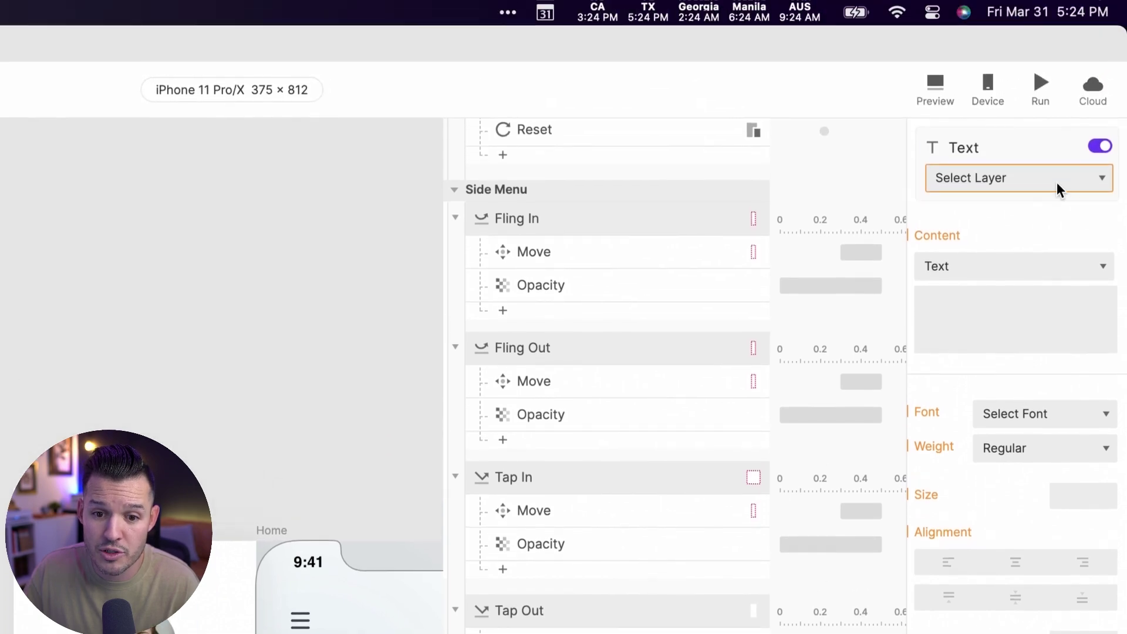
# - Target the side-menu name layer and clear the response's content text
pyautogui.click(1021, 179)
pyautogui.click(1005, 257)
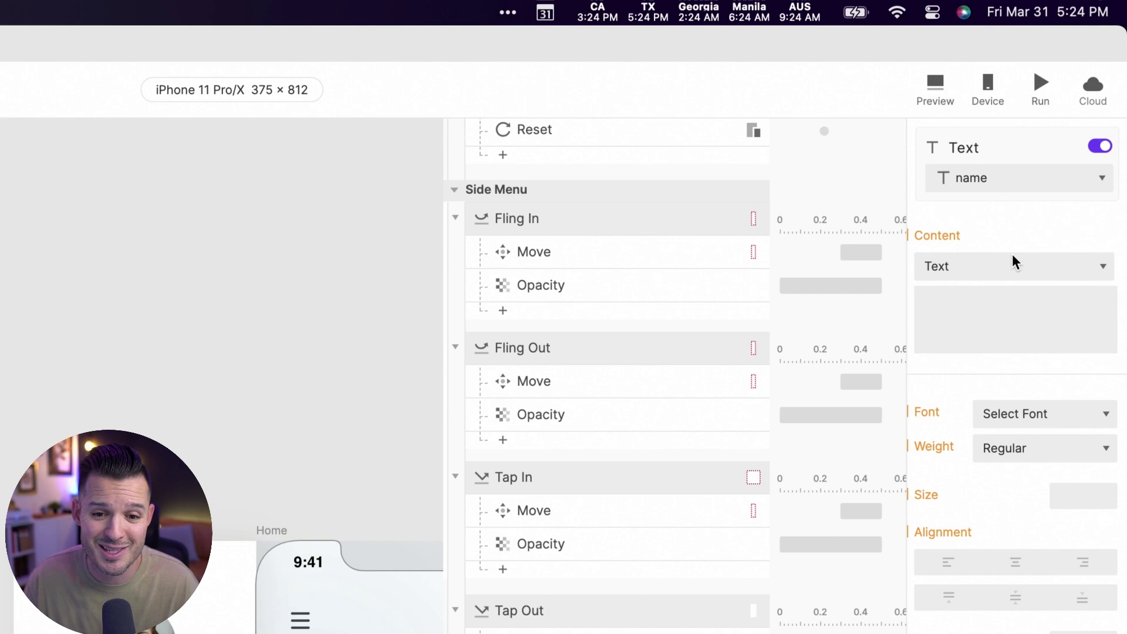
pyautogui.click(1009, 270)
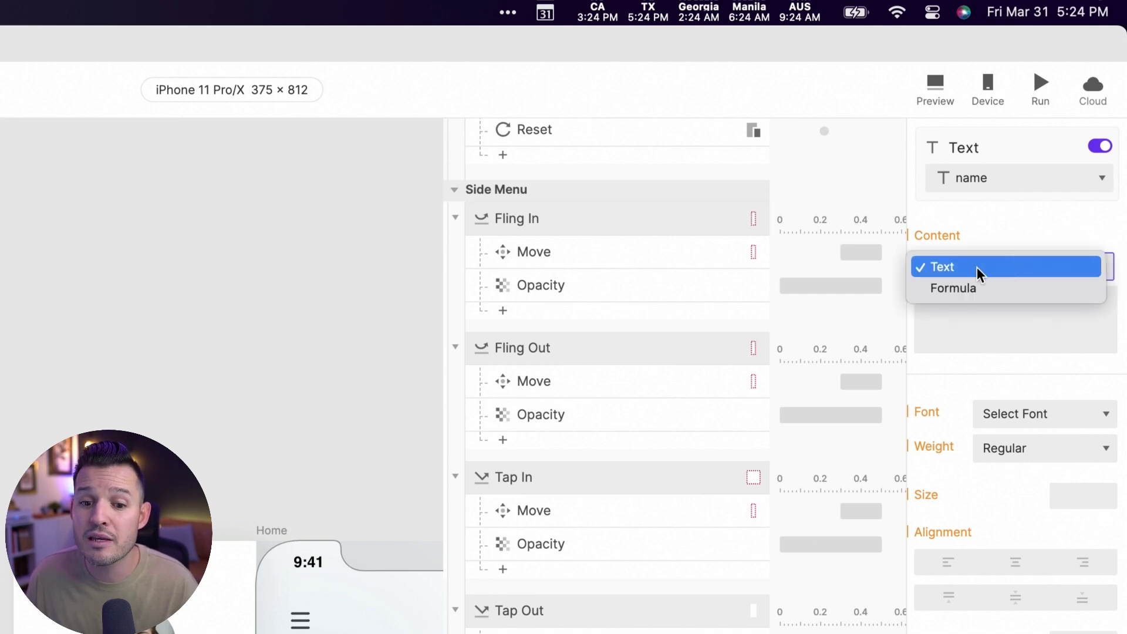
pyautogui.click(969, 315)
pyautogui.click(956, 305)
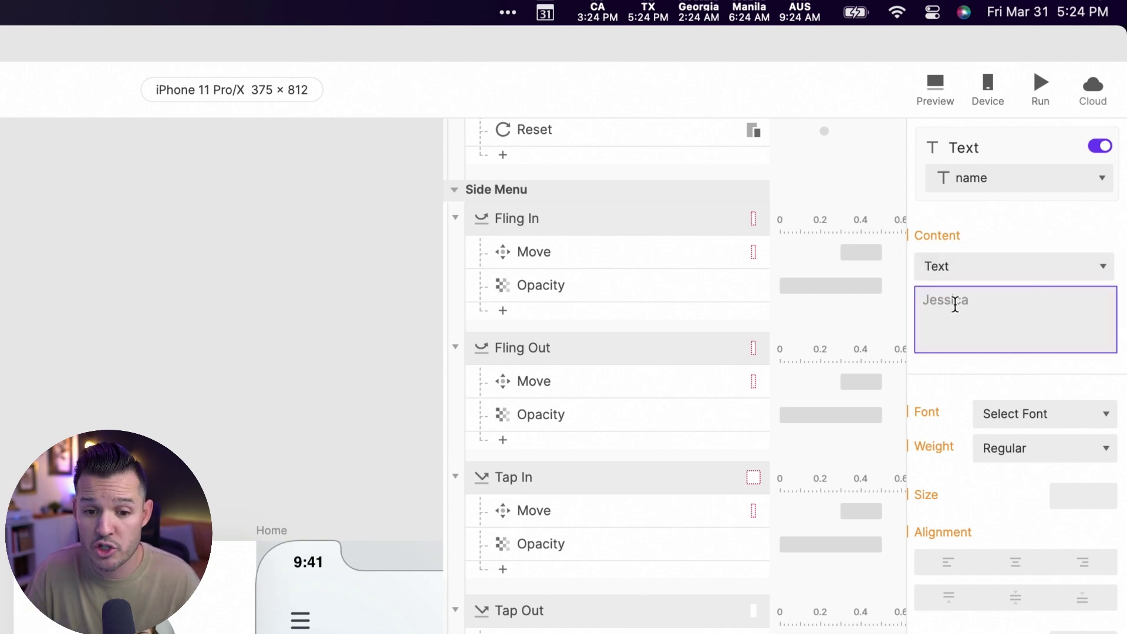
pyautogui.write('kljdsfhkldsajh')
pyautogui.press('super+a')
pyautogui.press('BackSpace')
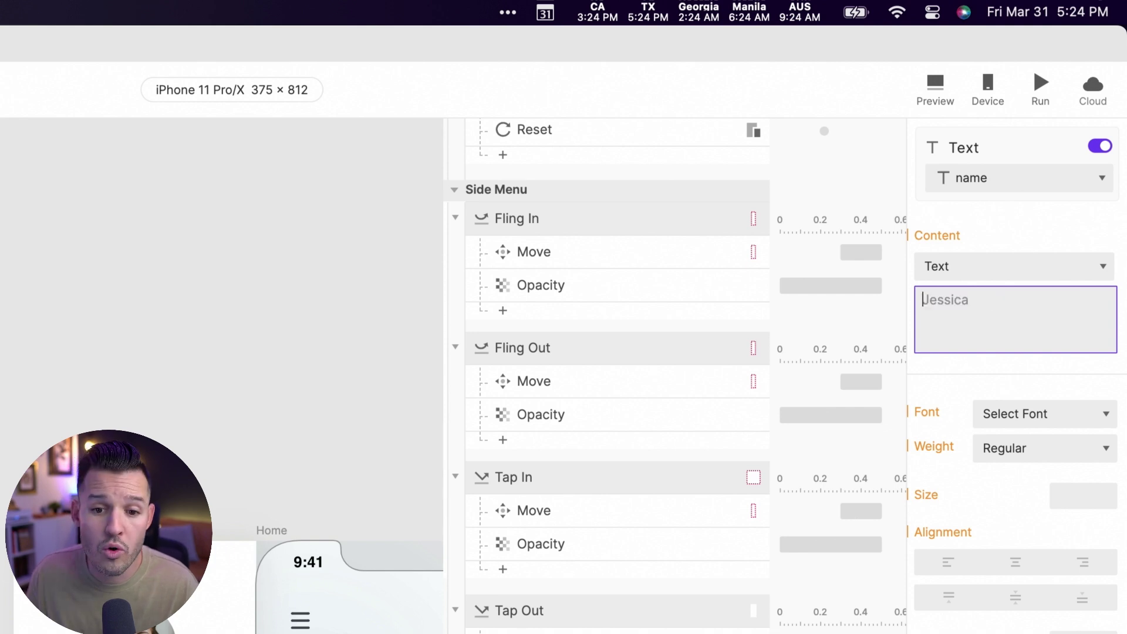
# - Switch the content to a formula and set it to the userName variable
pyautogui.click(966, 276)
pyautogui.click(966, 289)
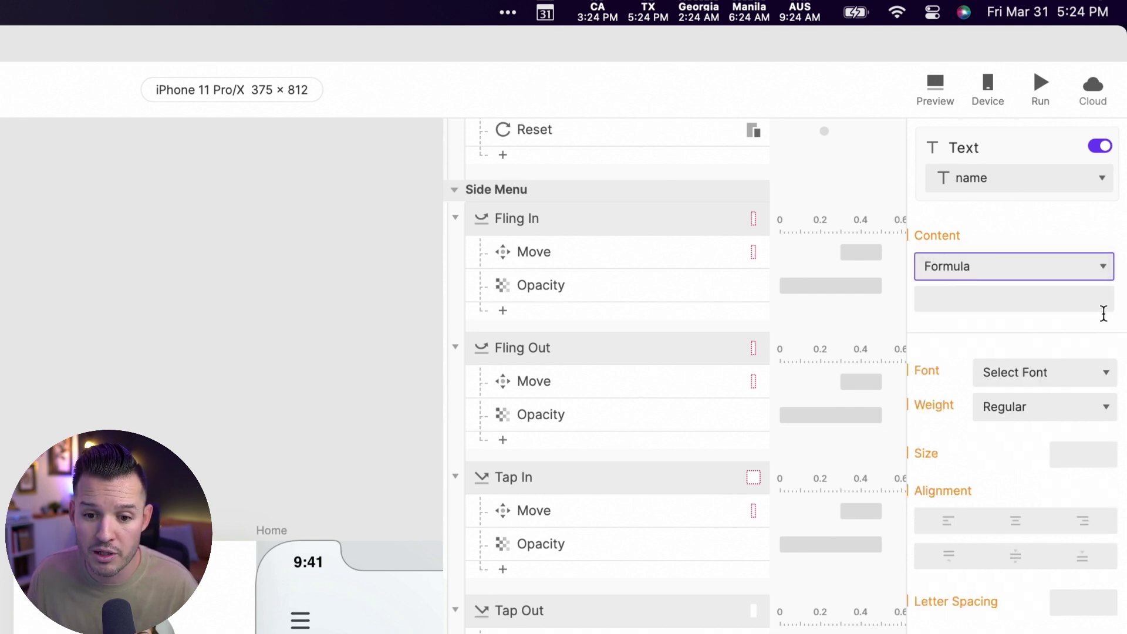
pyautogui.click(1002, 295)
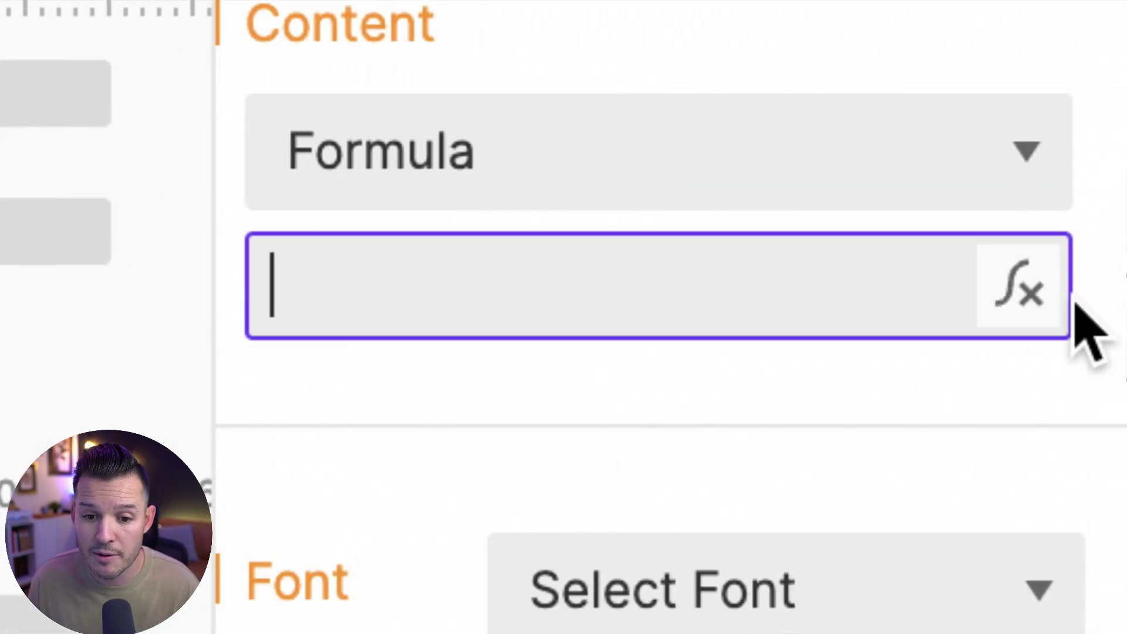
pyautogui.click(1102, 301)
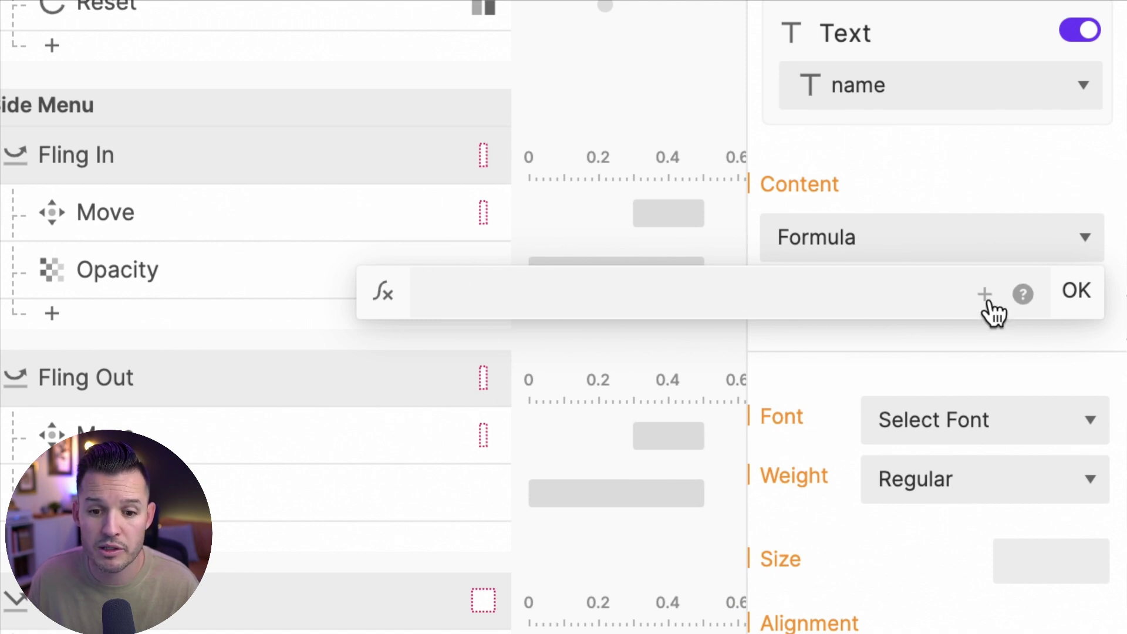
pyautogui.click(986, 297)
pyautogui.scroll(-5, 803, 492)
pyautogui.scroll(-1, 801, 488)
pyautogui.scroll(10, 800, 492)
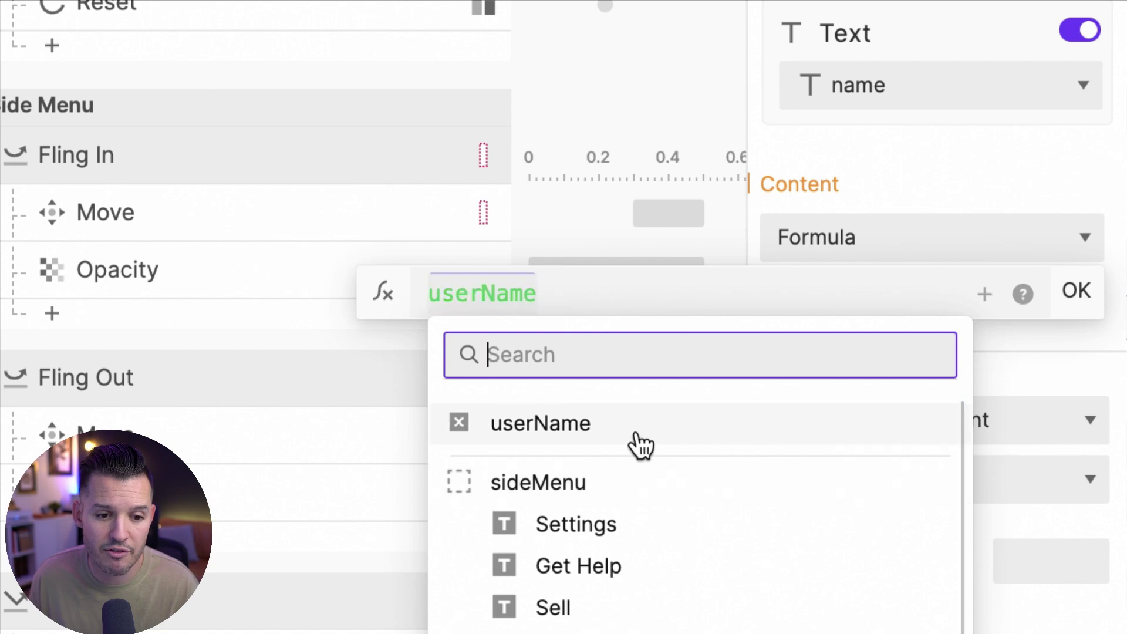
pyautogui.click(539, 423)
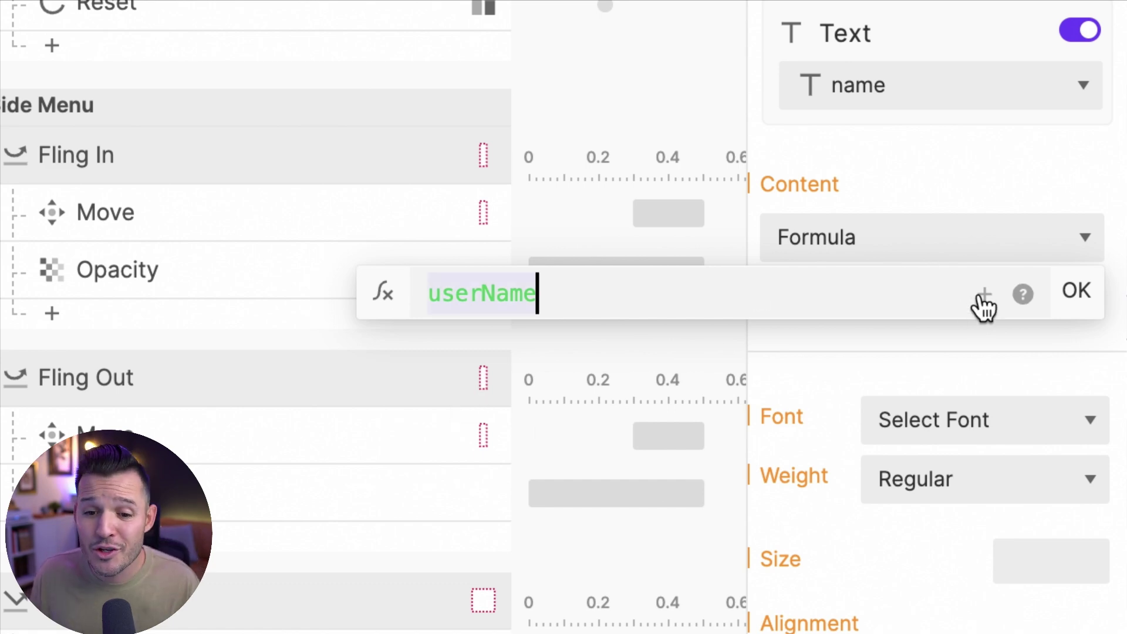
pyautogui.click(1074, 296)
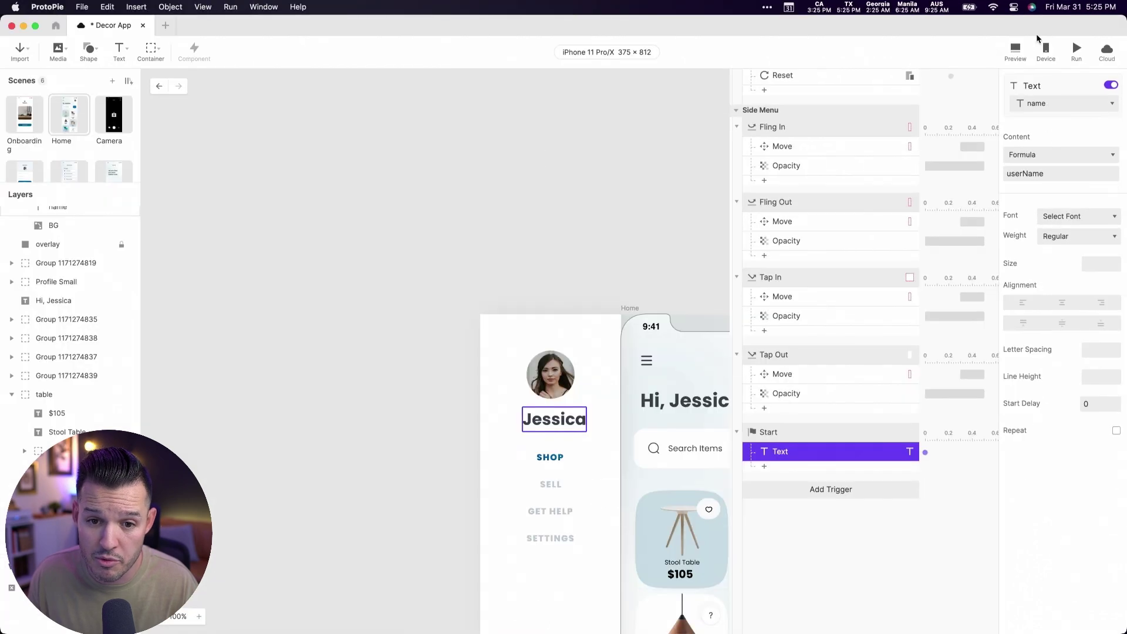
pyautogui.click(941, 47)
# - Check the side-menu name in the preview, then duplicate the Start Text response
pyautogui.moveTo(1015, 22); pyautogui.dragTo(549, 68)
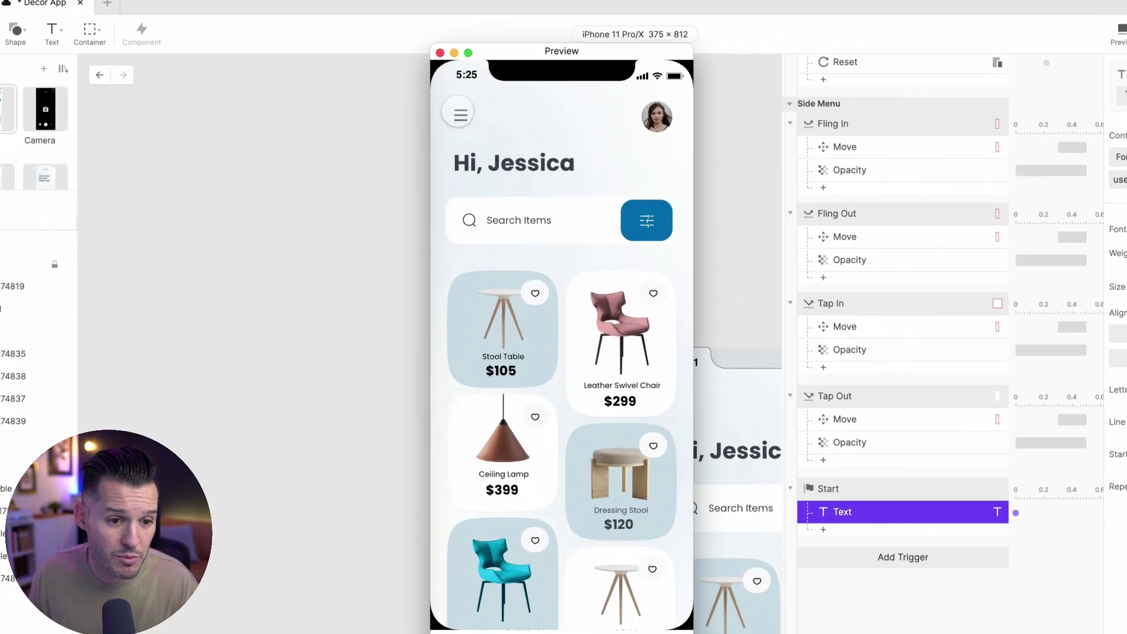
pyautogui.click(461, 115)
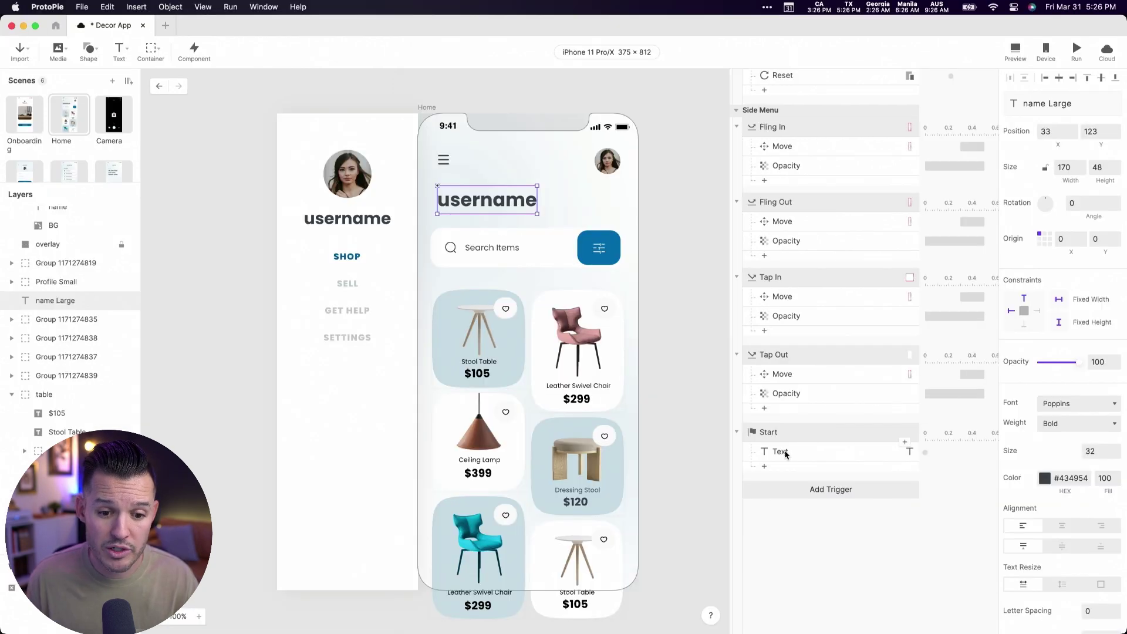
pyautogui.click(781, 451)
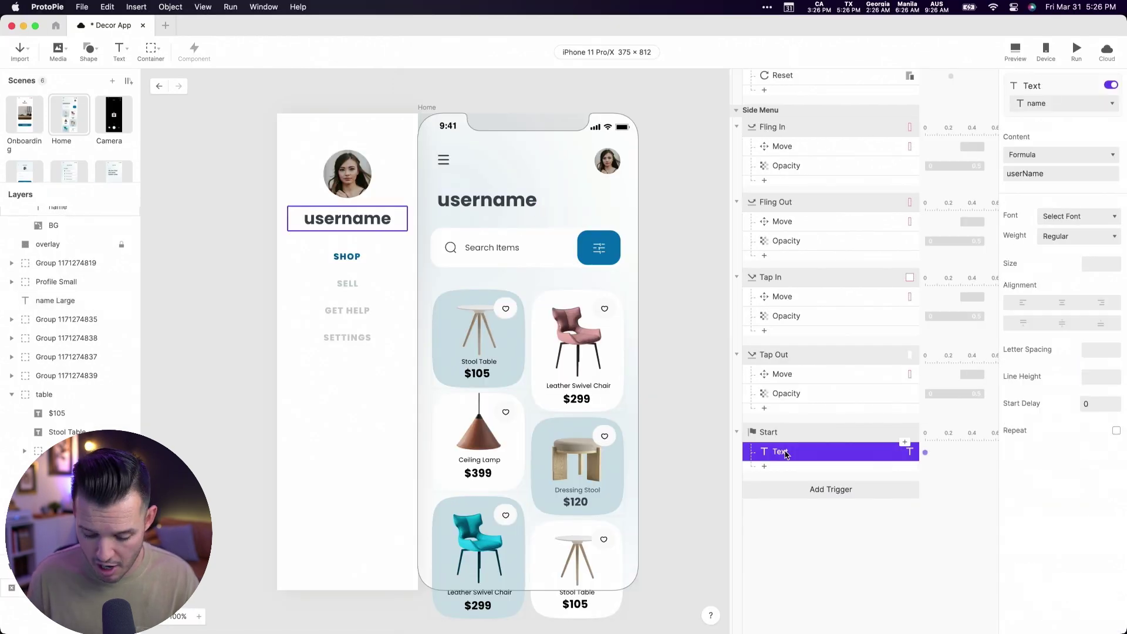
pyautogui.press('super+d')
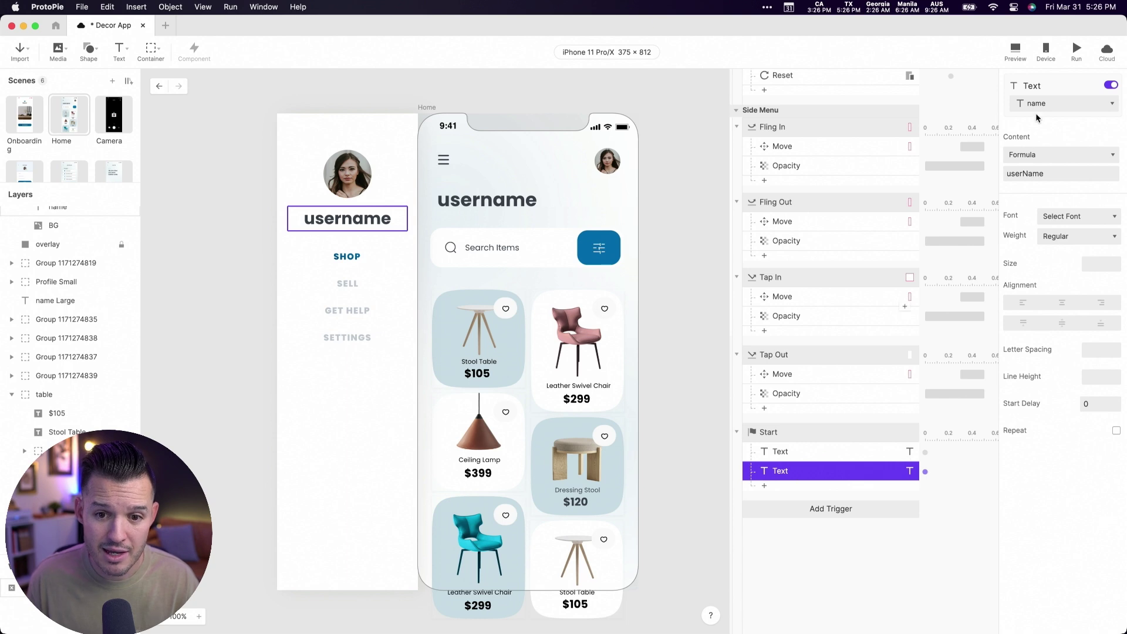
# - Point the duplicated Text response at the name Large layer, then test the side menu in Preview
pyautogui.click(1046, 105)
pyautogui.click(1058, 166)
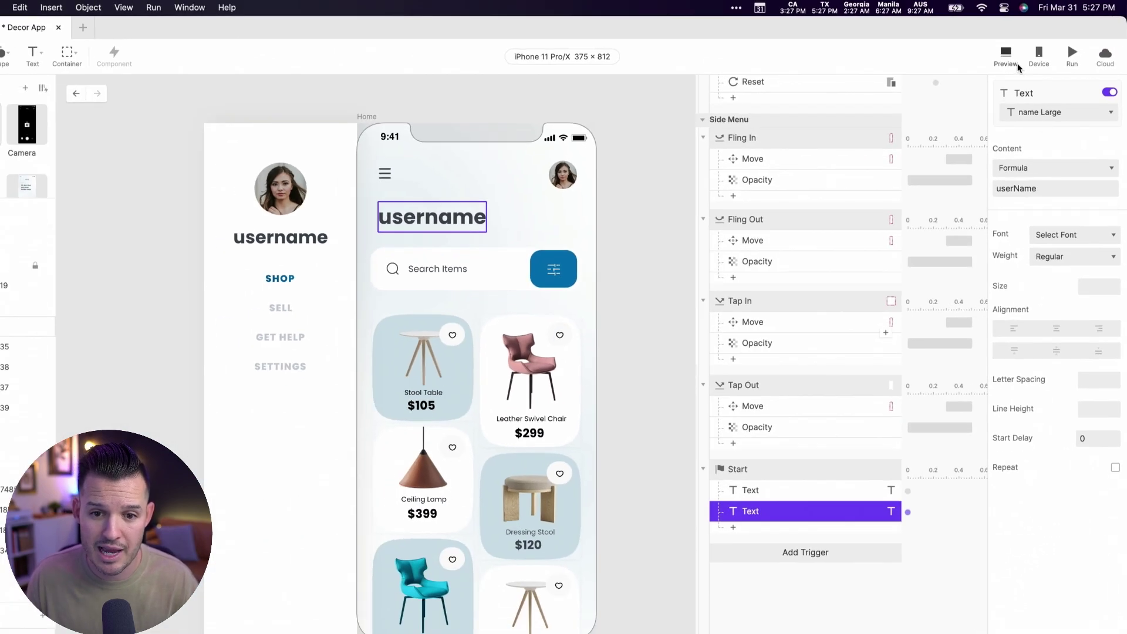
pyautogui.click(1017, 64)
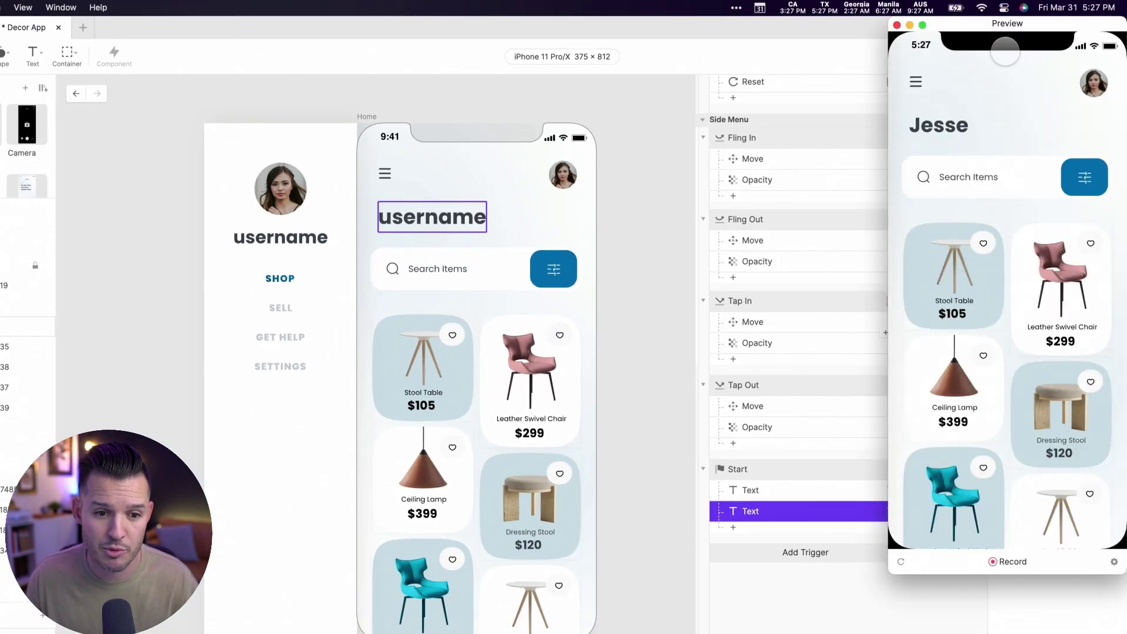
pyautogui.click(916, 81)
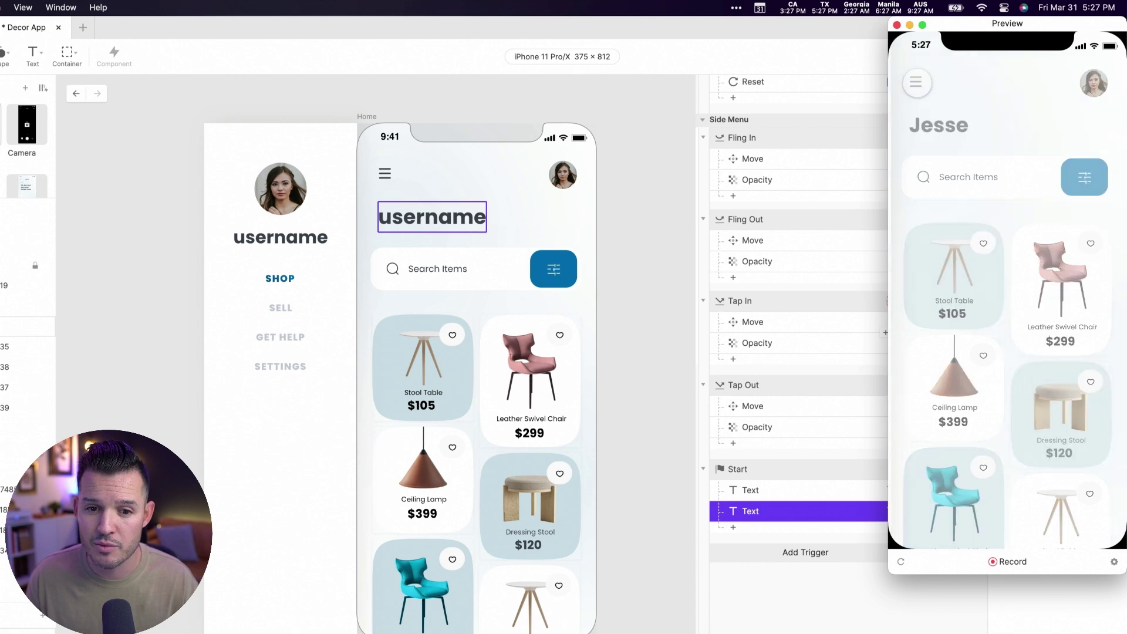
pyautogui.click(1081, 218)
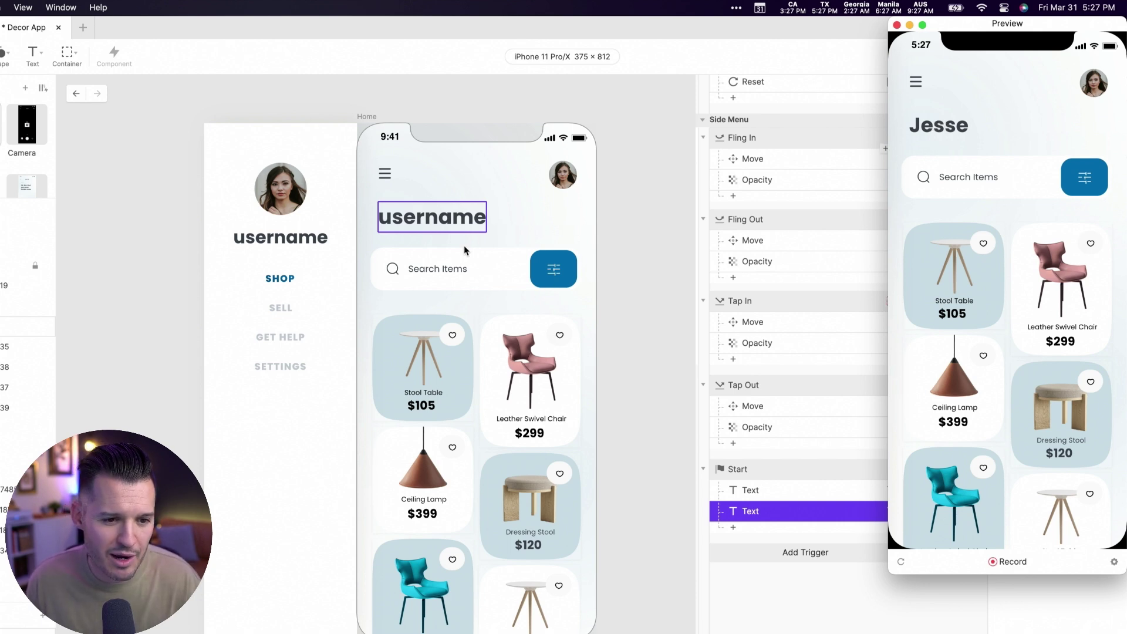
pyautogui.click(470, 219)
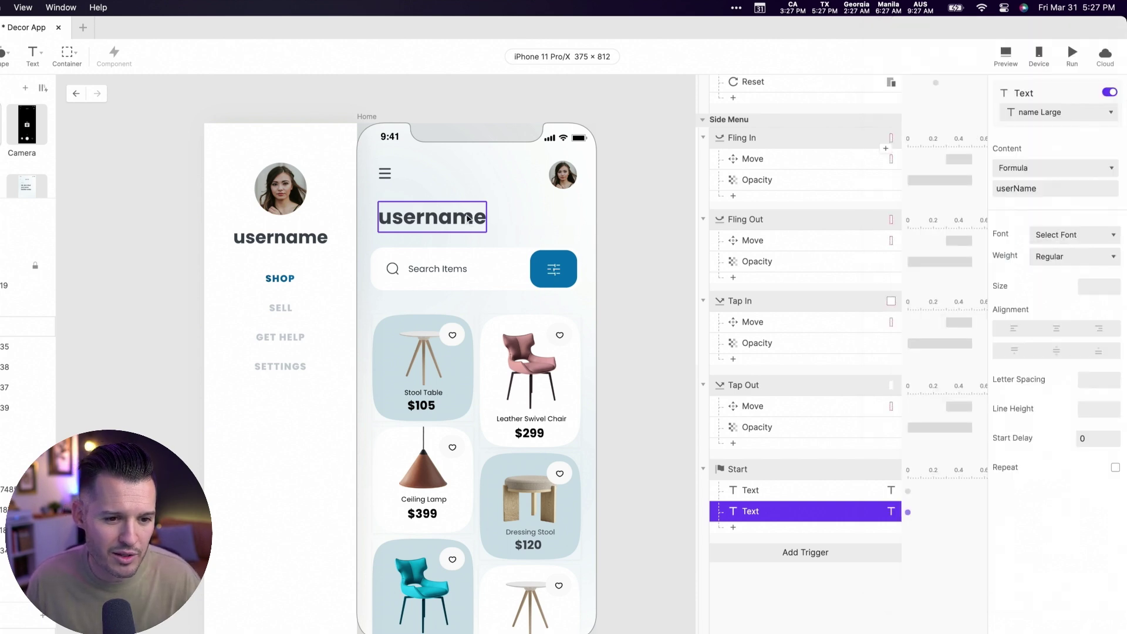
# - Edit the name Large content formula to "Hi, " + userName and preview the greeting
pyautogui.click(775, 512)
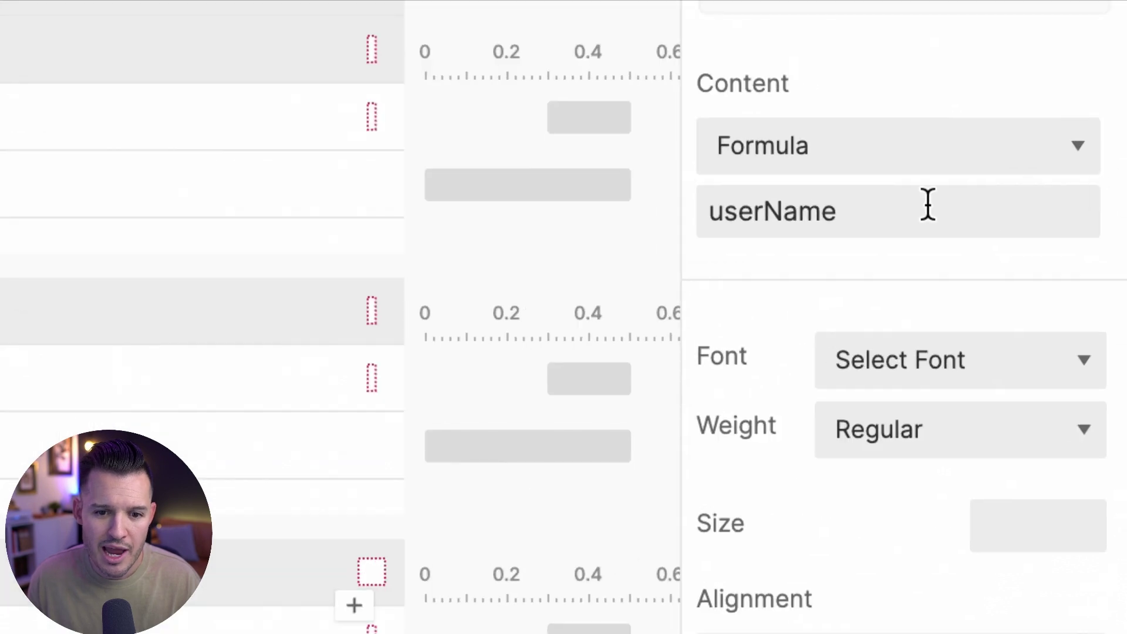
pyautogui.click(1064, 187)
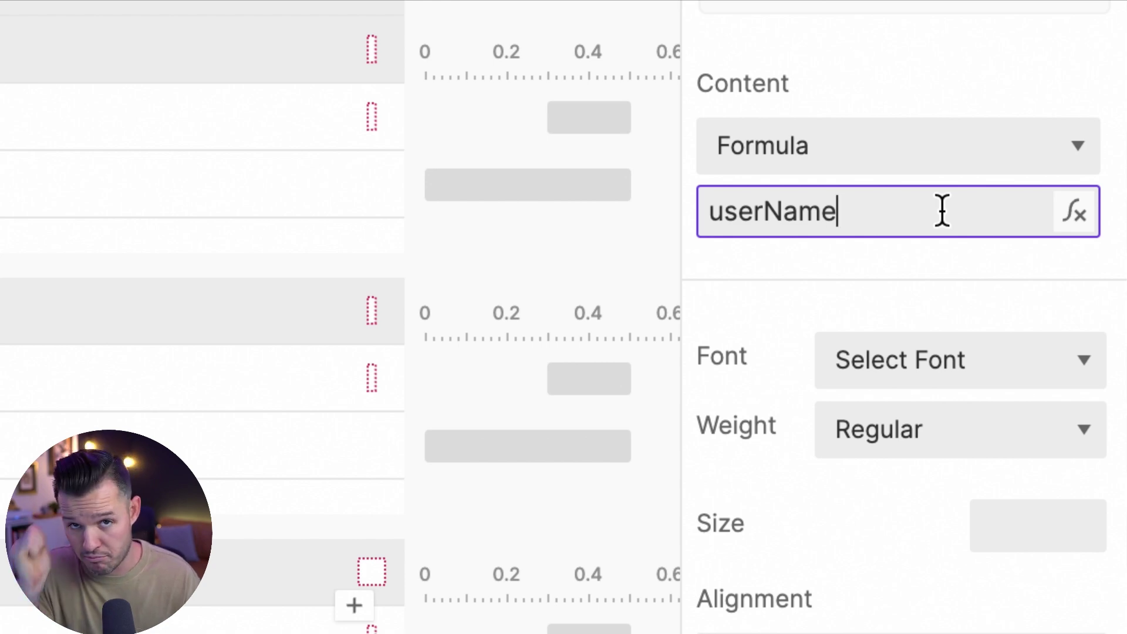
pyautogui.press('Home')
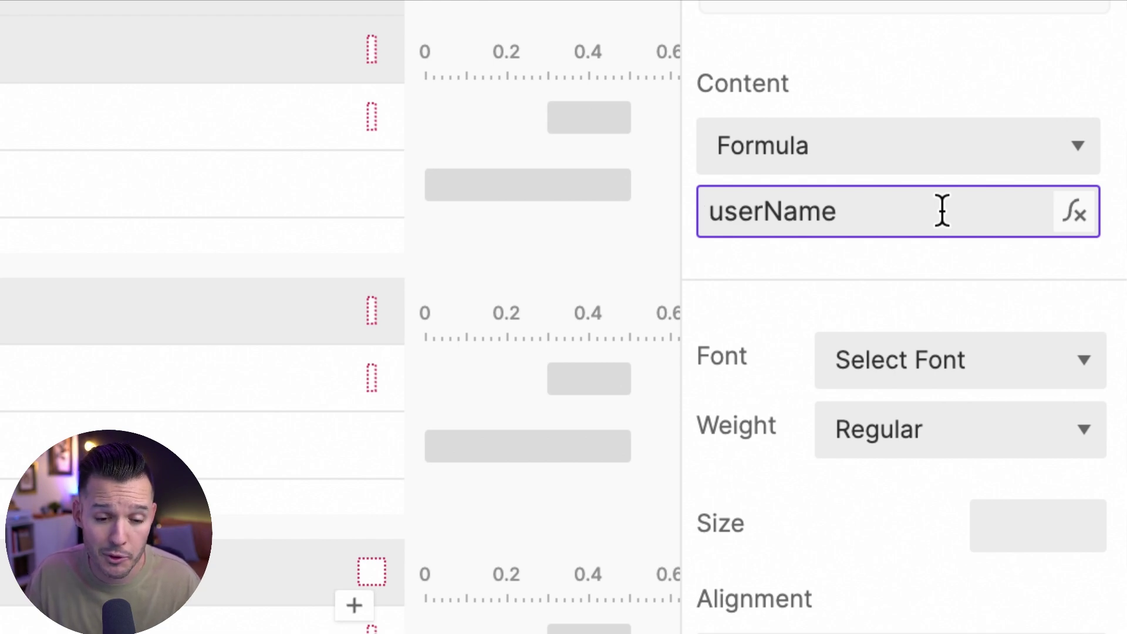
pyautogui.write('""')
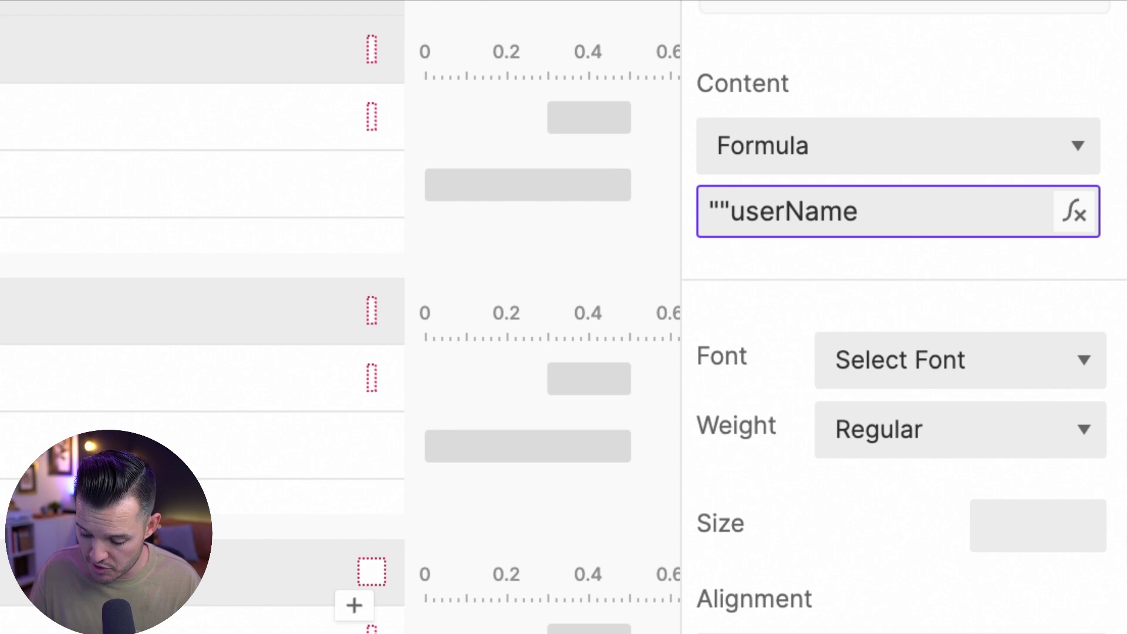
pyautogui.write(' +')
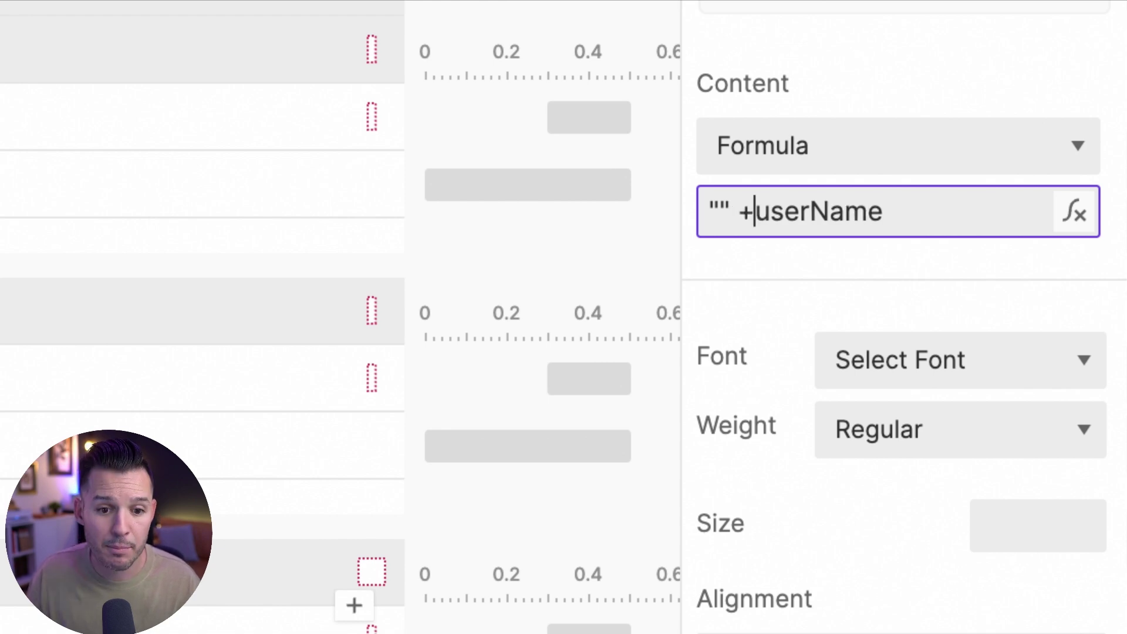
pyautogui.press('Left')
pyautogui.press('Left')
pyautogui.press('Left')
pyautogui.press('Left')
pyautogui.write('Hi')
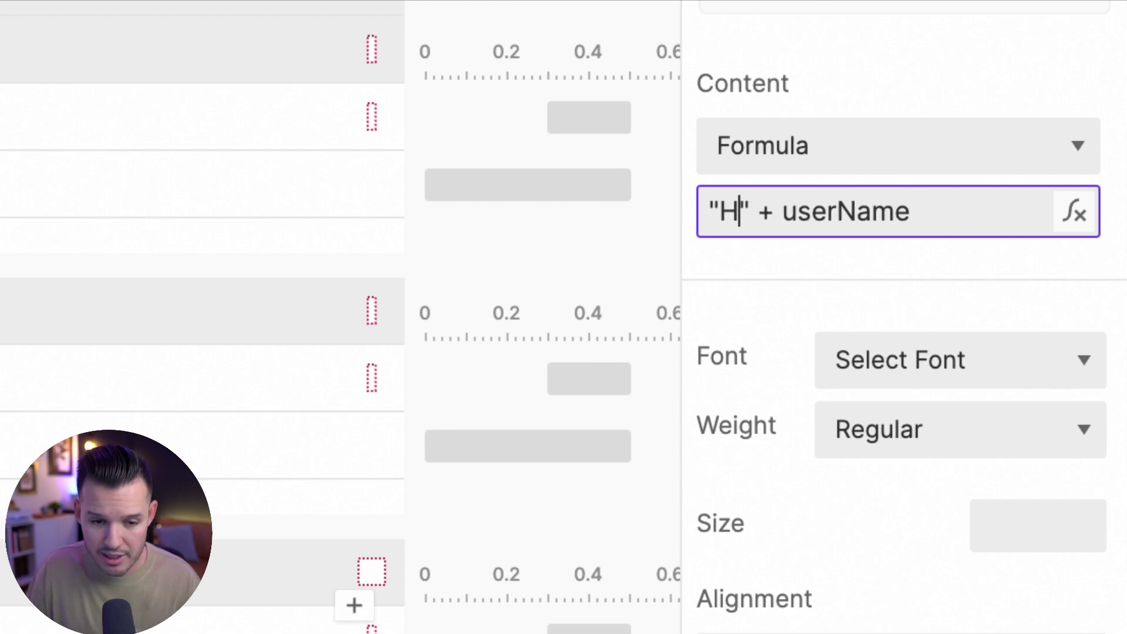
pyautogui.write(',')
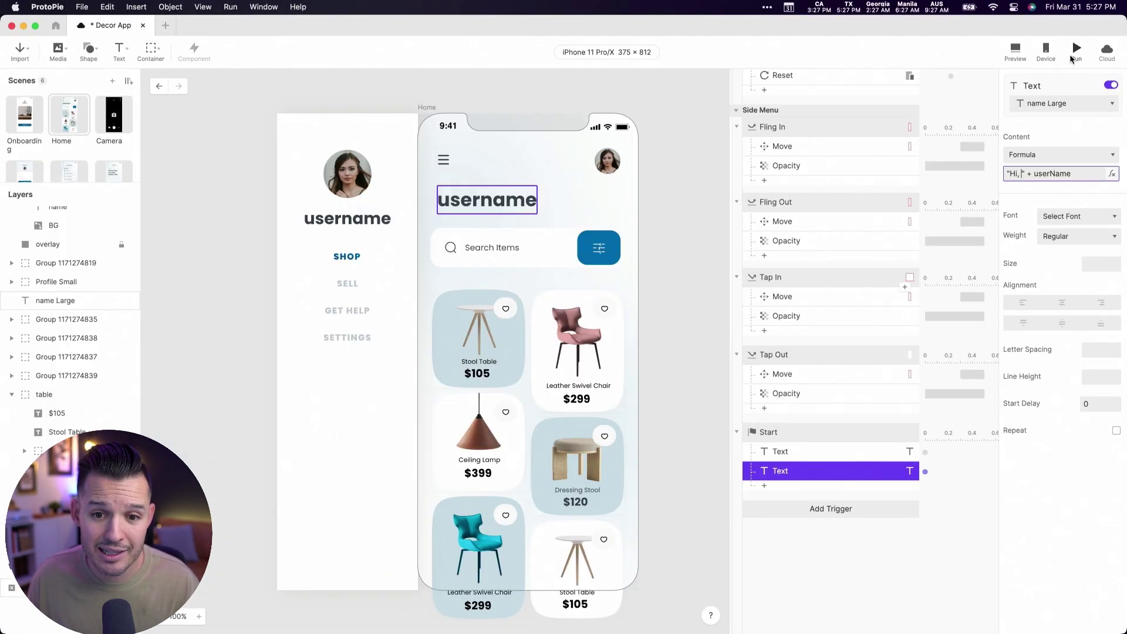
pyautogui.click(1011, 48)
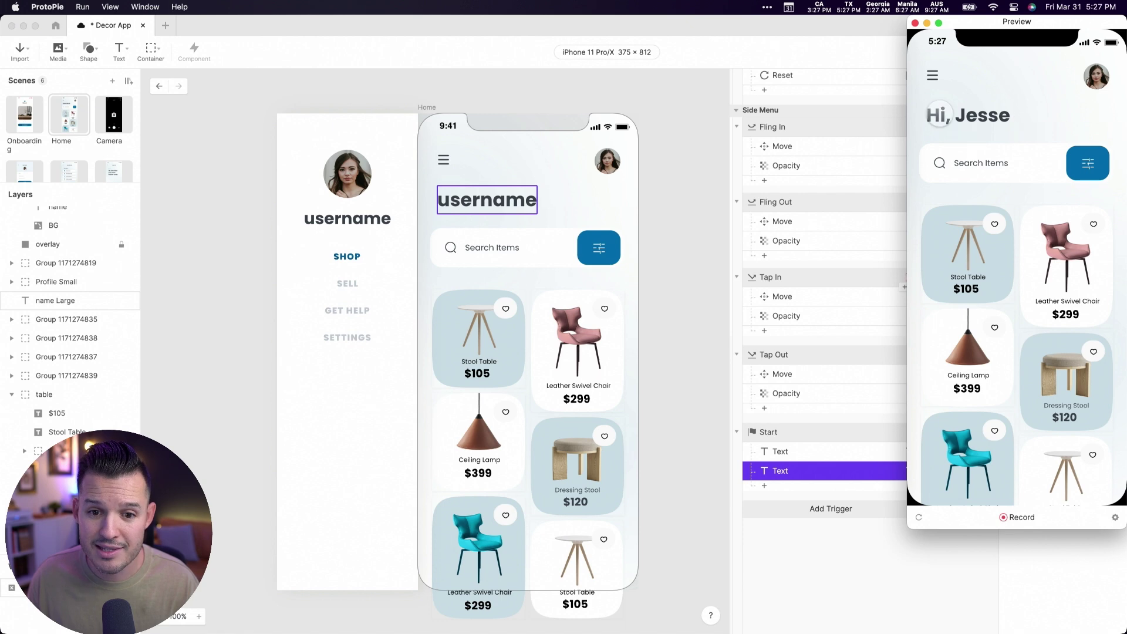
pyautogui.click(475, 203)
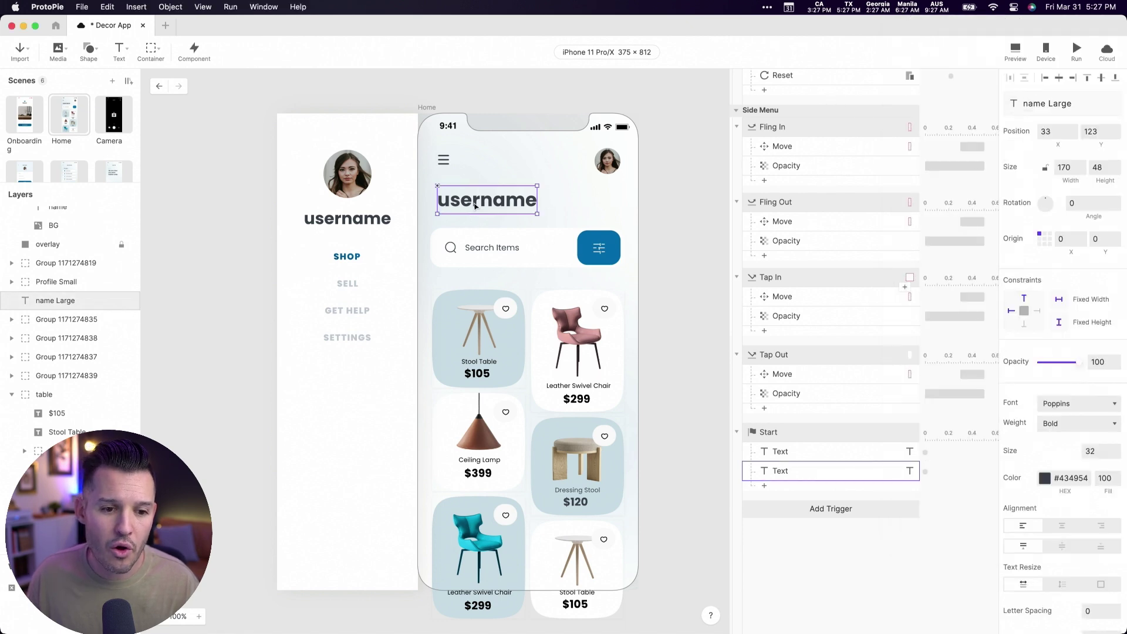
pyautogui.click(791, 473)
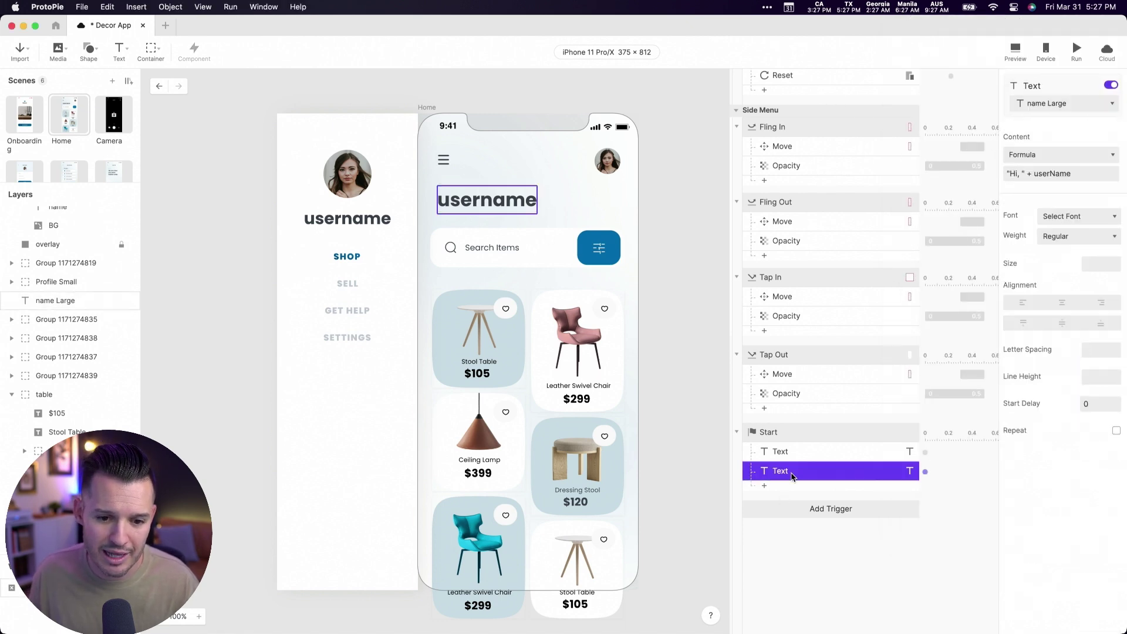
pyautogui.click(873, 160)
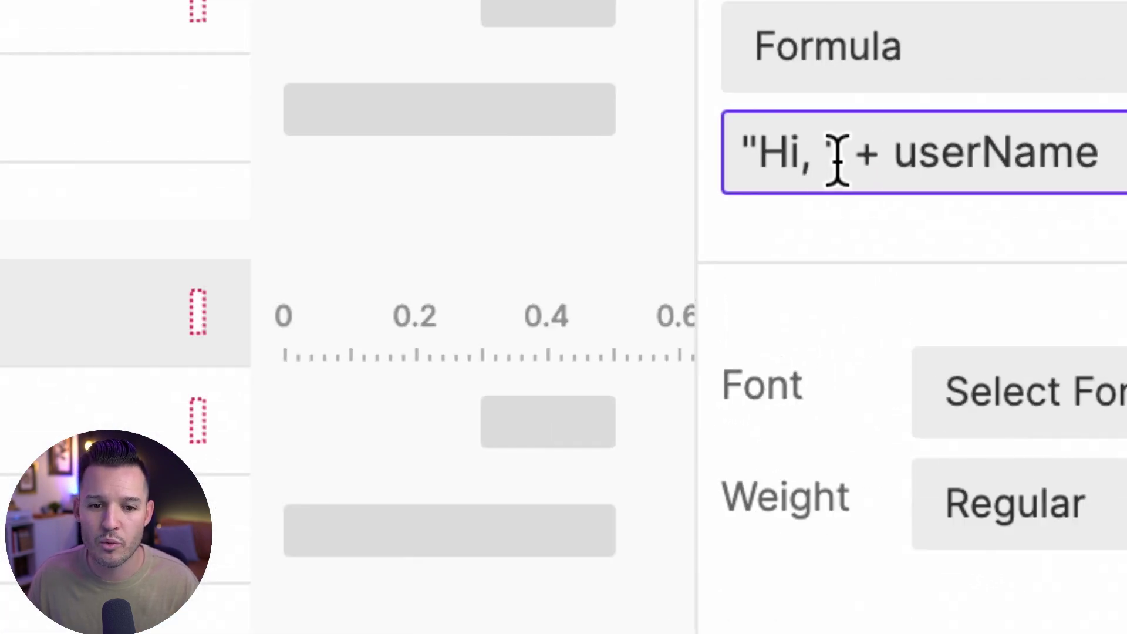
pyautogui.moveTo(875, 163); pyautogui.dragTo(838, 159)
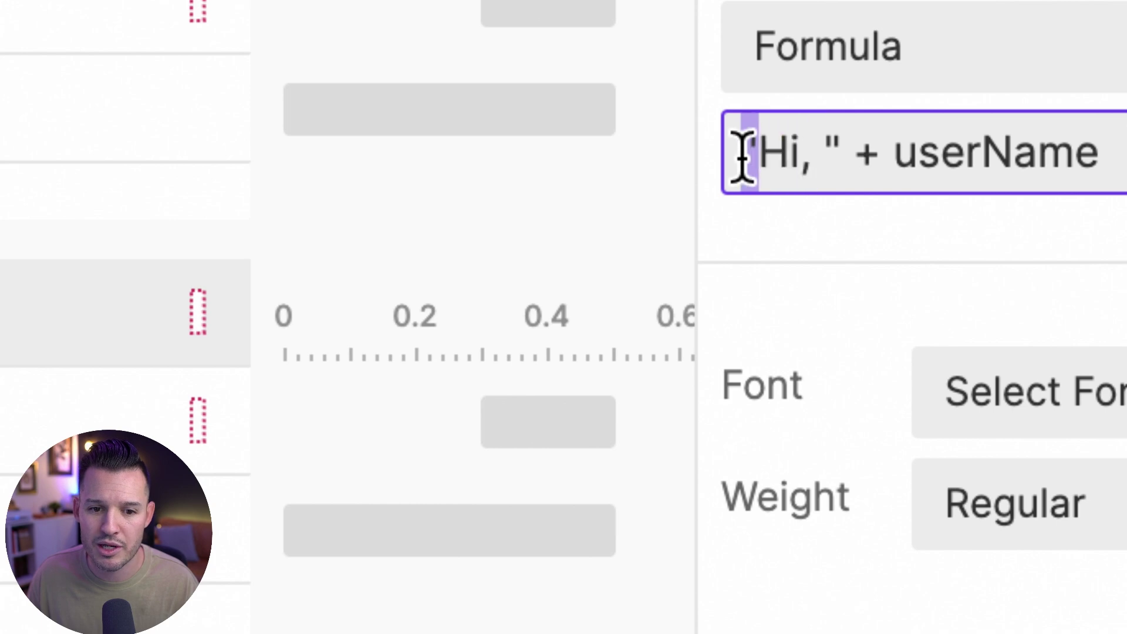
pyautogui.click(829, 153)
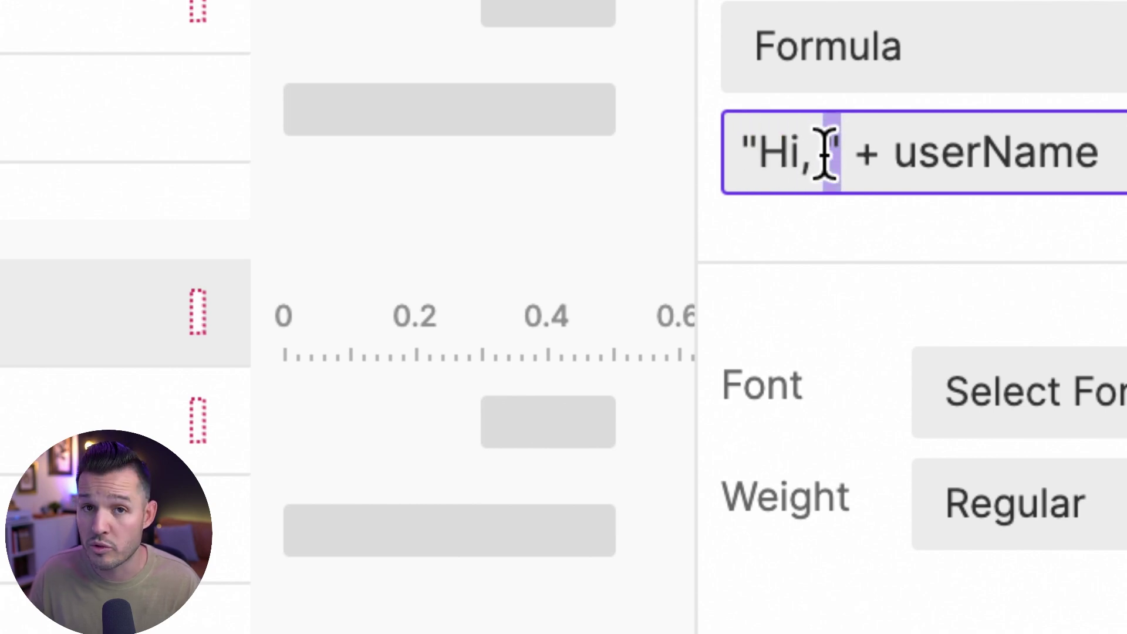
pyautogui.doubleClick(874, 156)
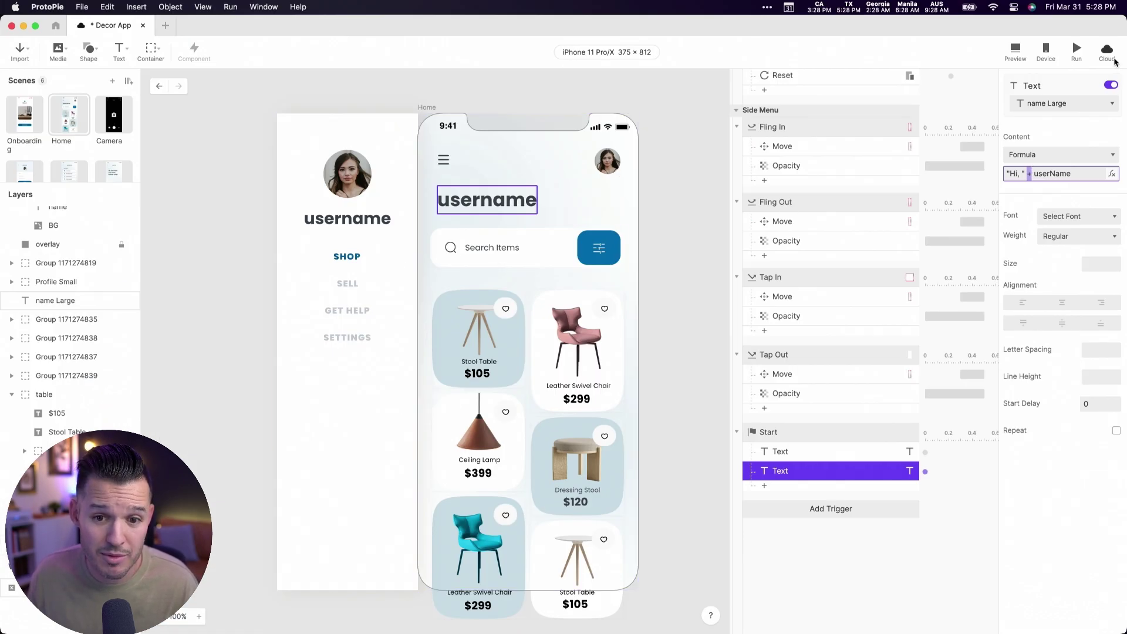
pyautogui.click(1016, 51)
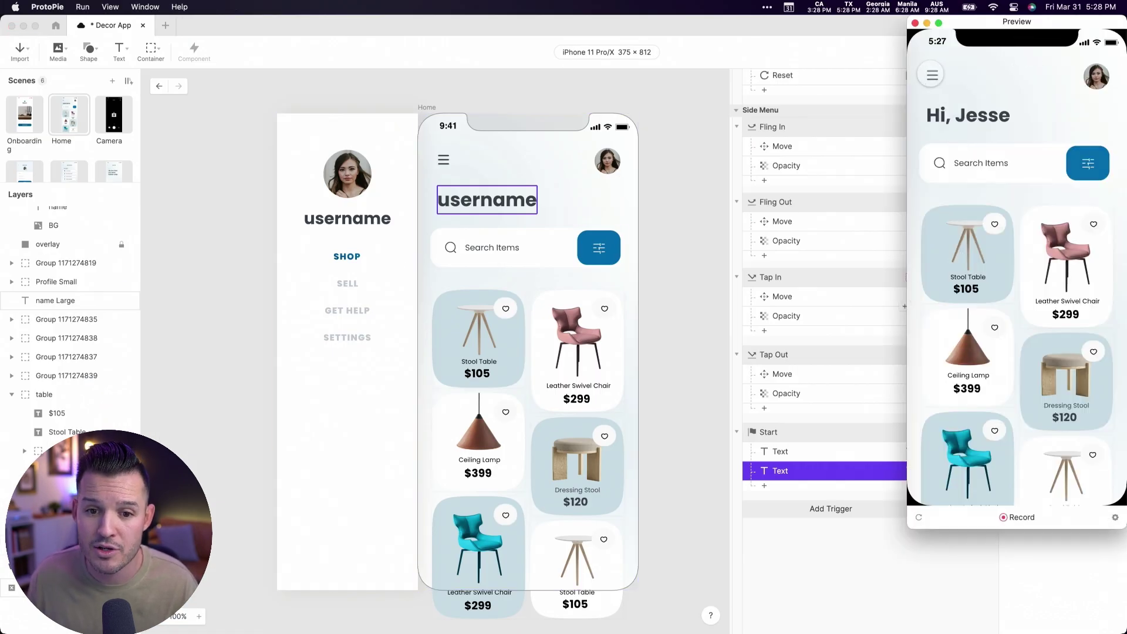
pyautogui.click(932, 75)
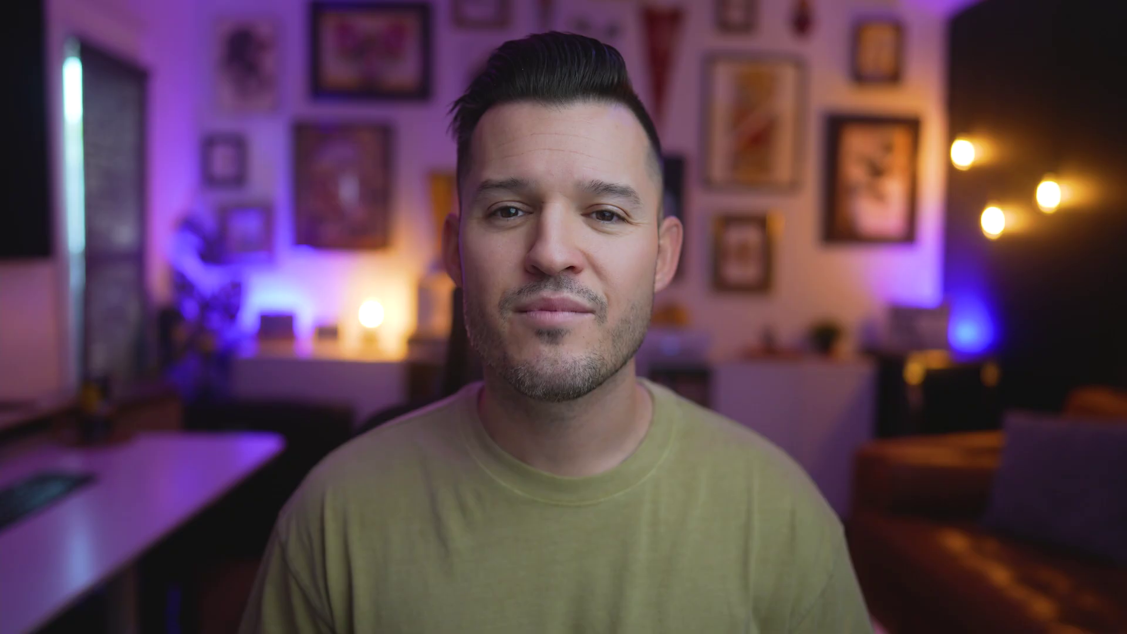